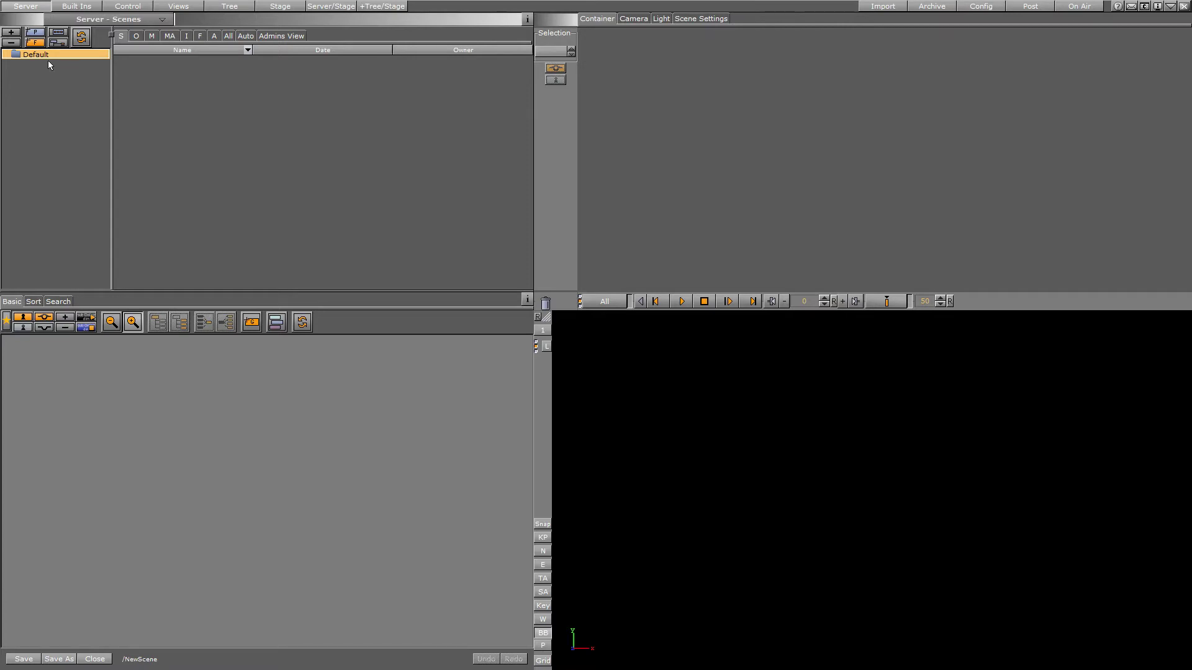
- Create a sub project named TUT-102 under Default and select it
{"action": "right_click", "coordinate": [60, 83]}
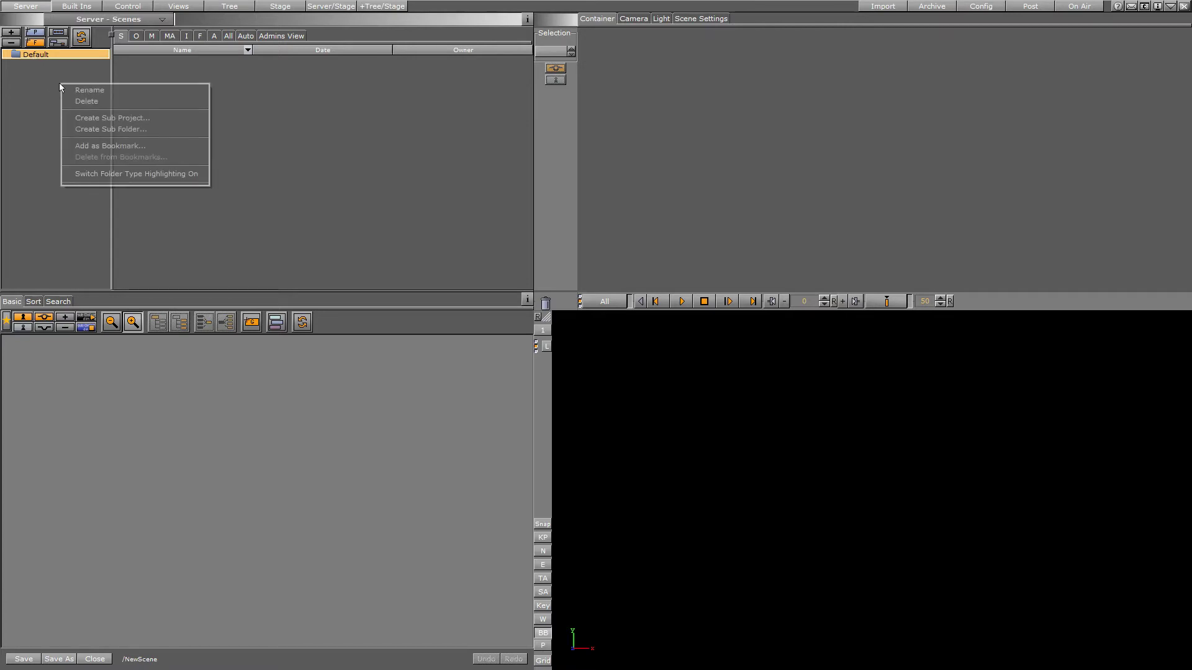
{"action": "left_click", "coordinate": [160, 119]}
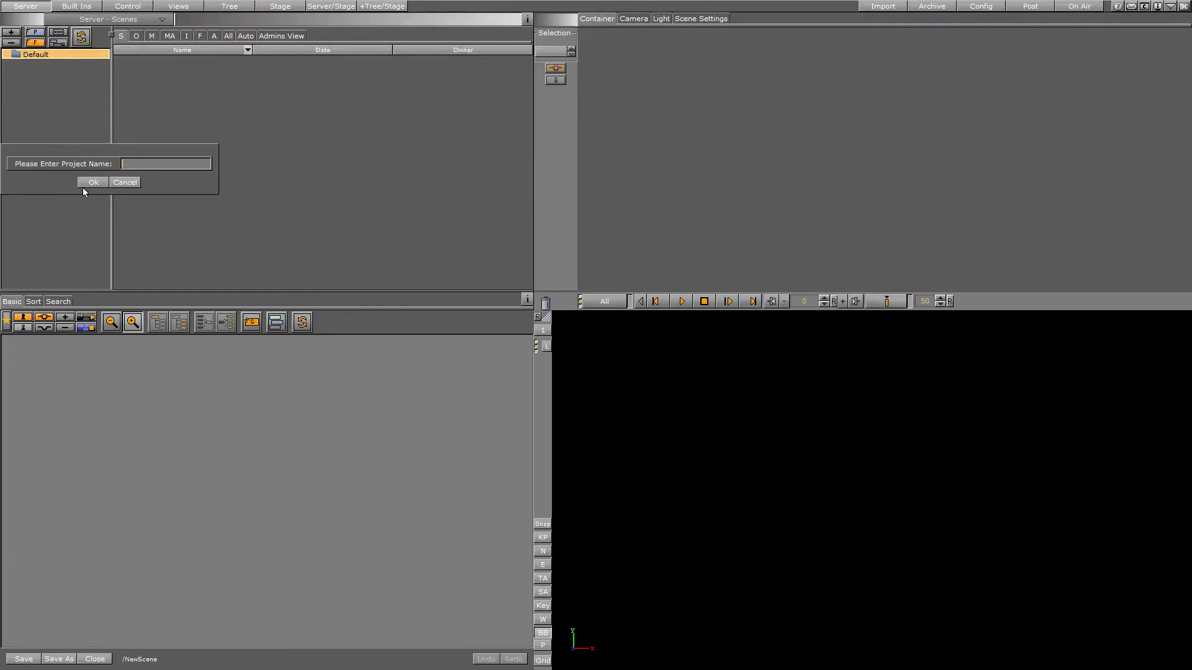
{"action": "type", "text": "TUT-102"}
{"action": "left_click", "coordinate": [97, 183]}
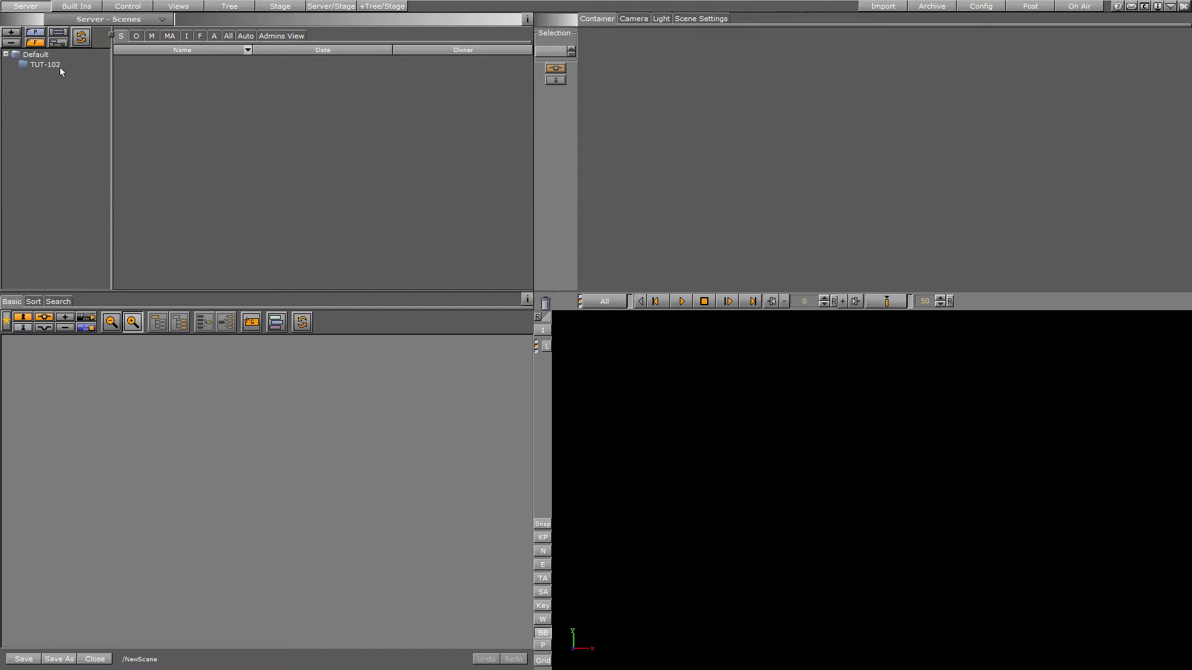
{"action": "left_click", "coordinate": [60, 65]}
{"action": "right_click", "coordinate": [236, 146]}
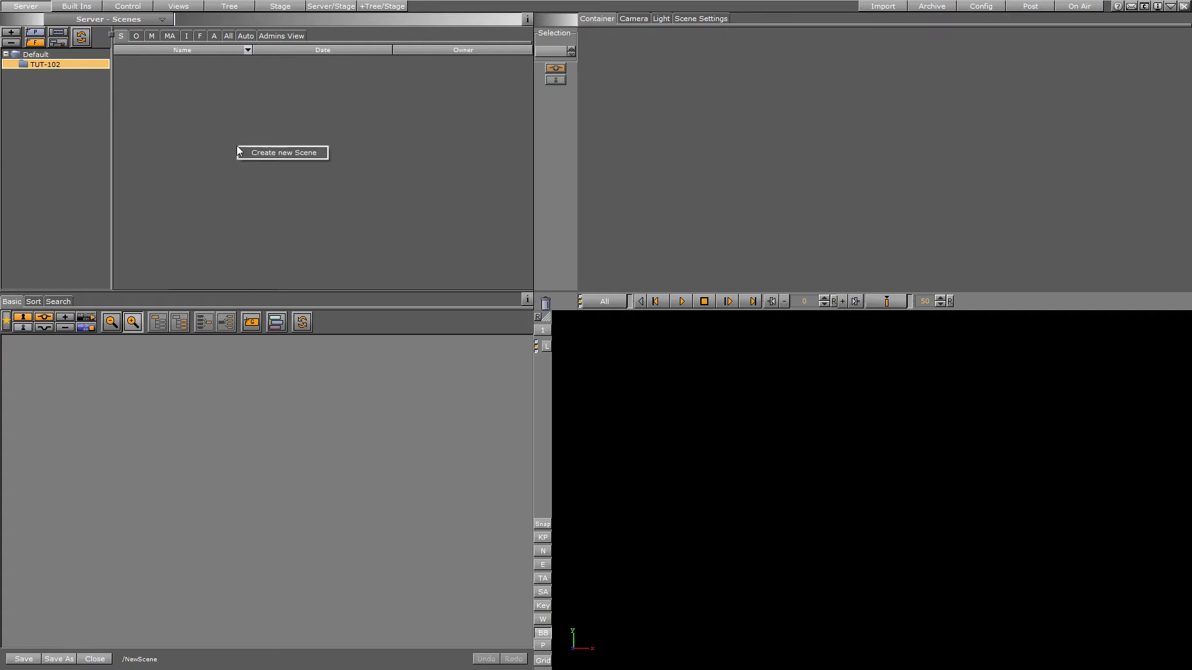
{"action": "left_click", "coordinate": [184, 119]}
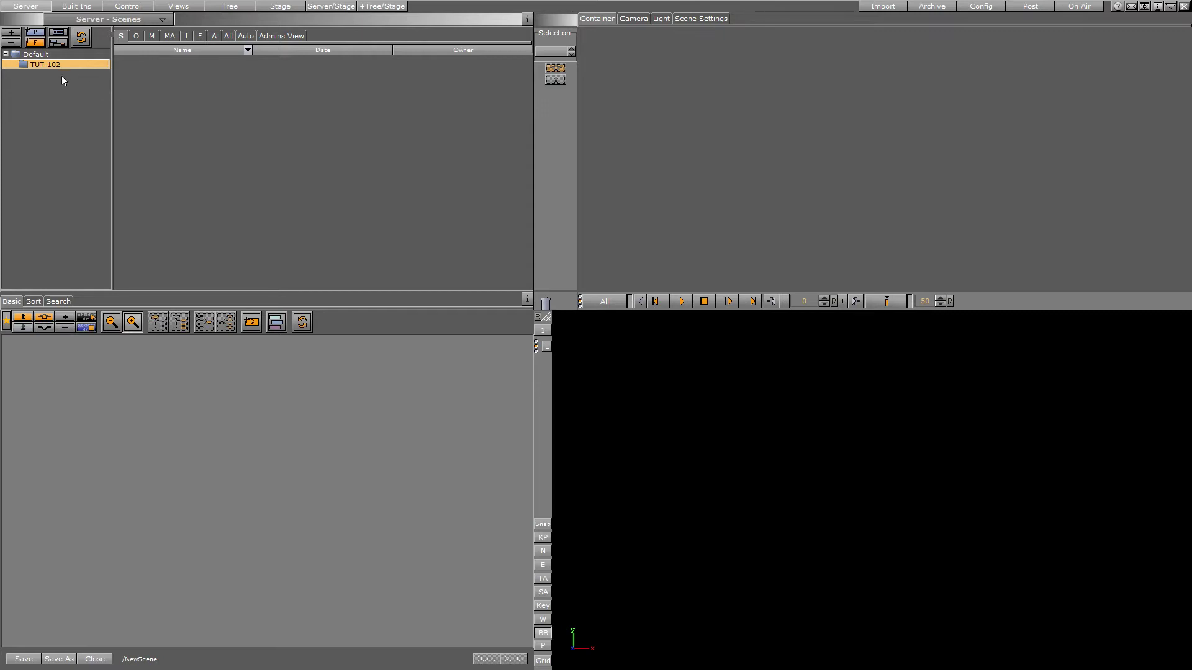
{"action": "right_click", "coordinate": [226, 86]}
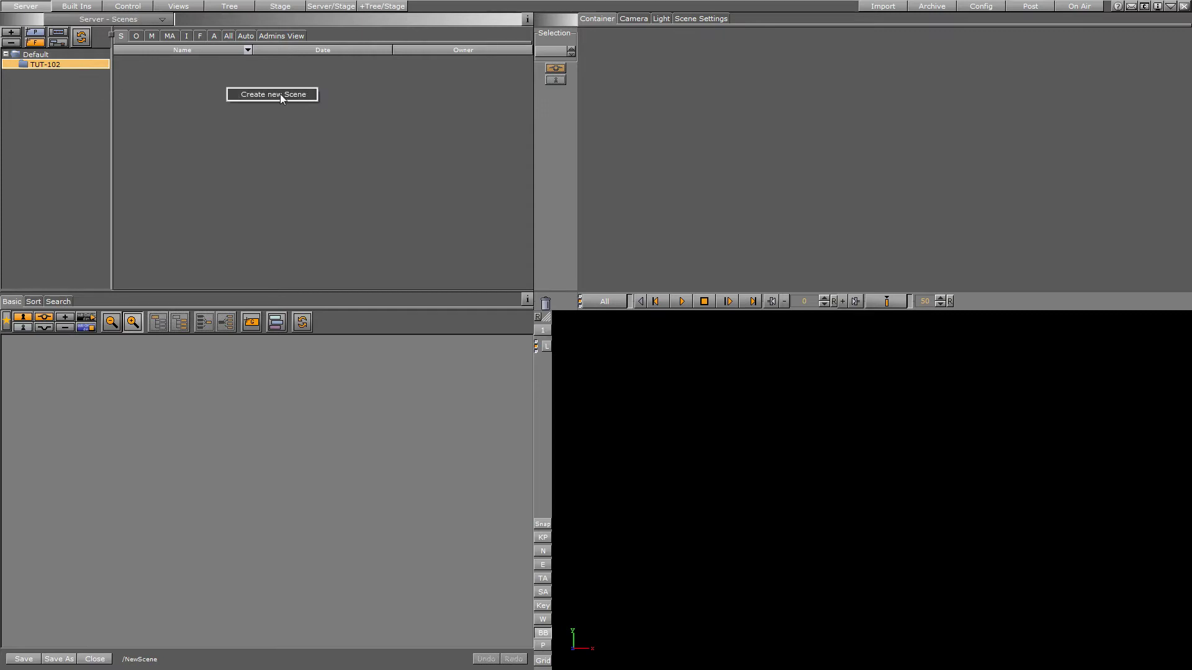
{"action": "left_click", "coordinate": [286, 143]}
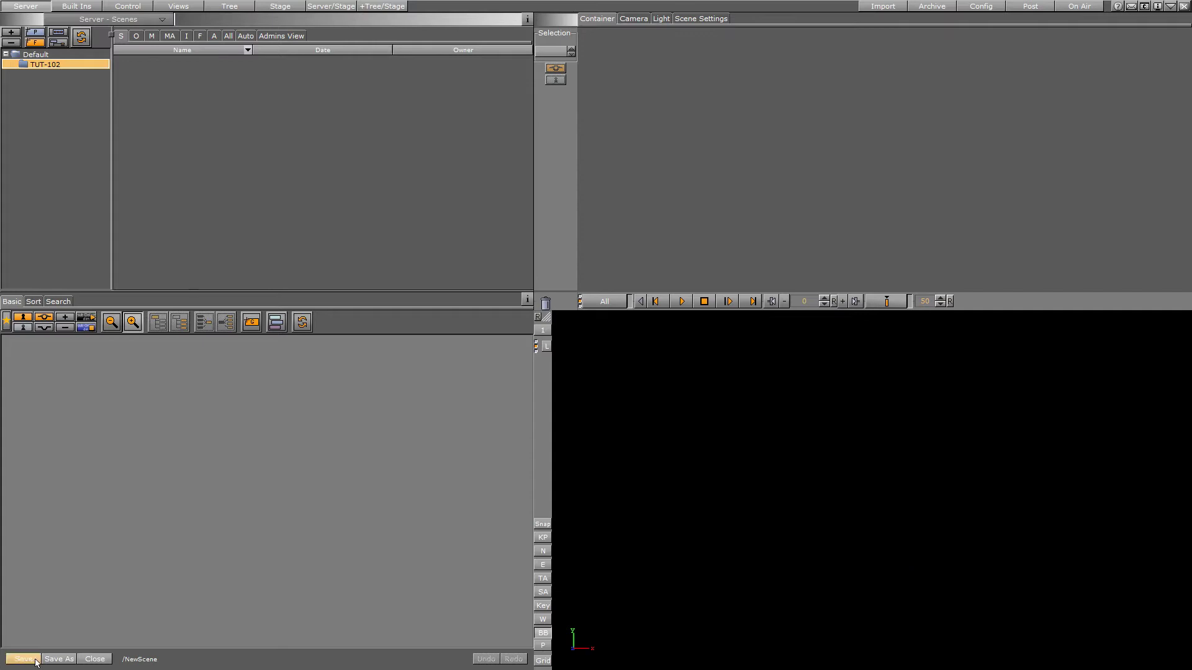
- Save the empty scene as NameStrap in the TUT-102 project, and close and reopen it
{"action": "left_click", "coordinate": [59, 659]}
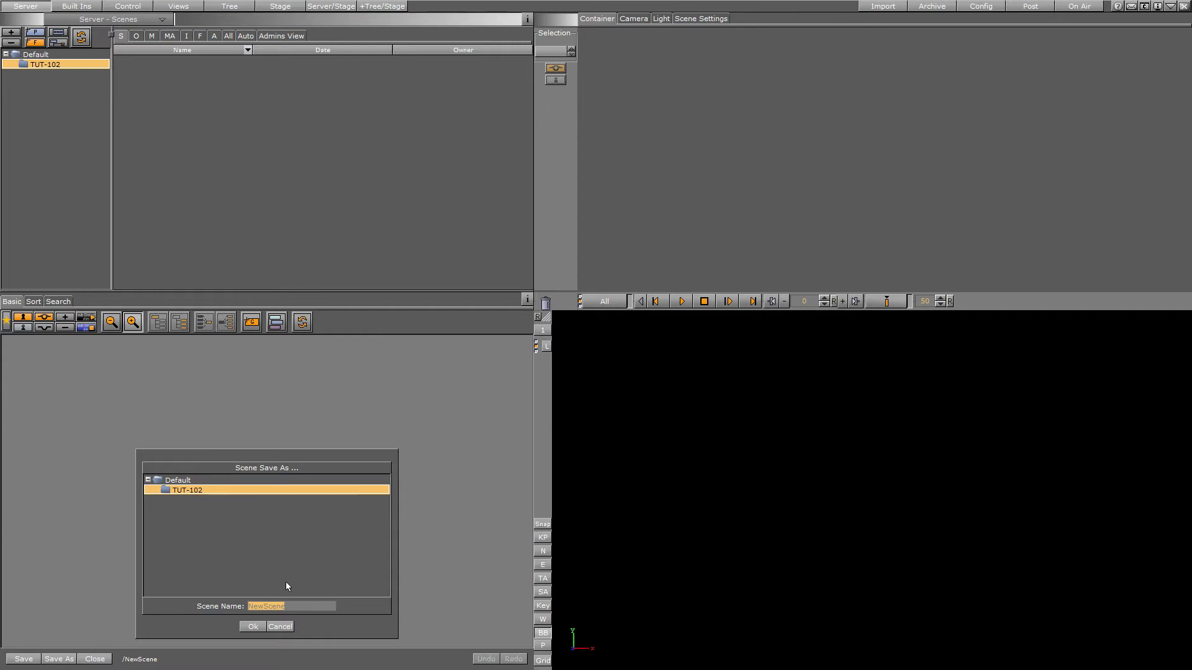
{"action": "type", "text": "NameStrap"}
{"action": "left_click", "coordinate": [251, 629]}
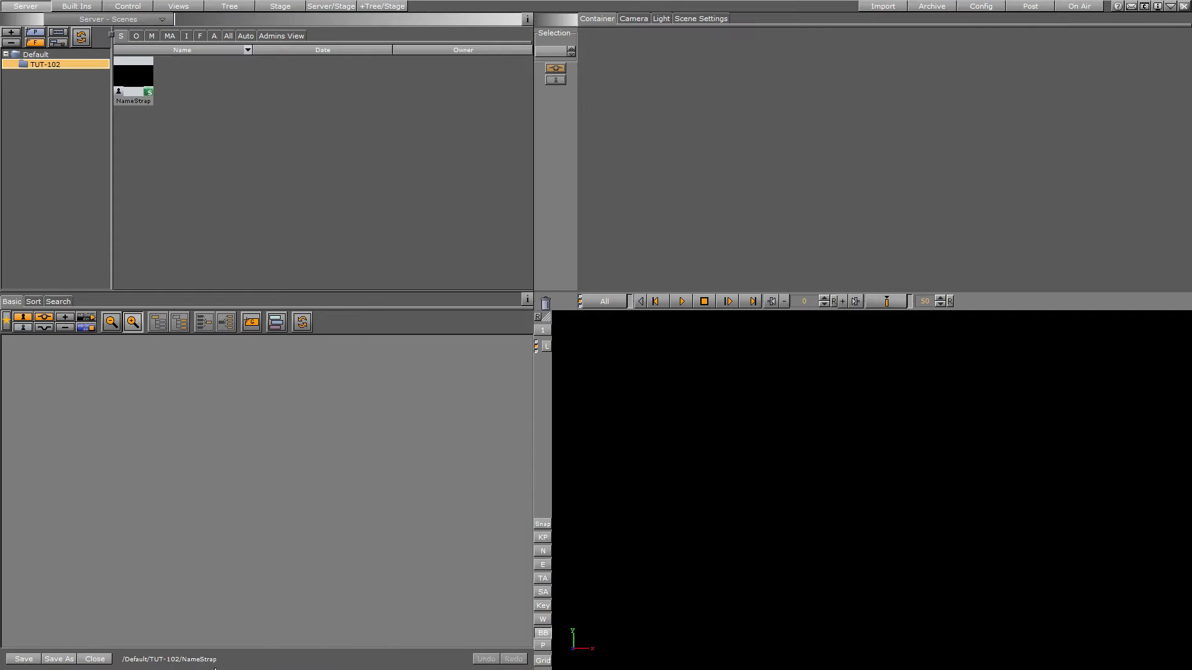
{"action": "left_click", "coordinate": [95, 659]}
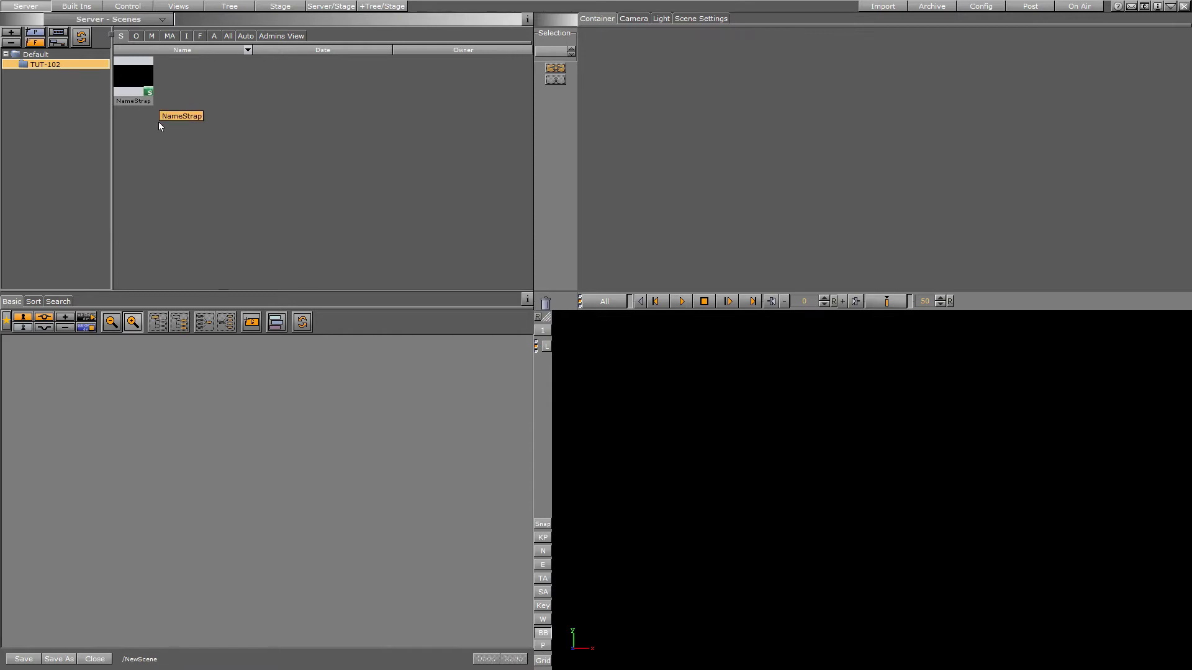
{"action": "double_click", "coordinate": [129, 77]}
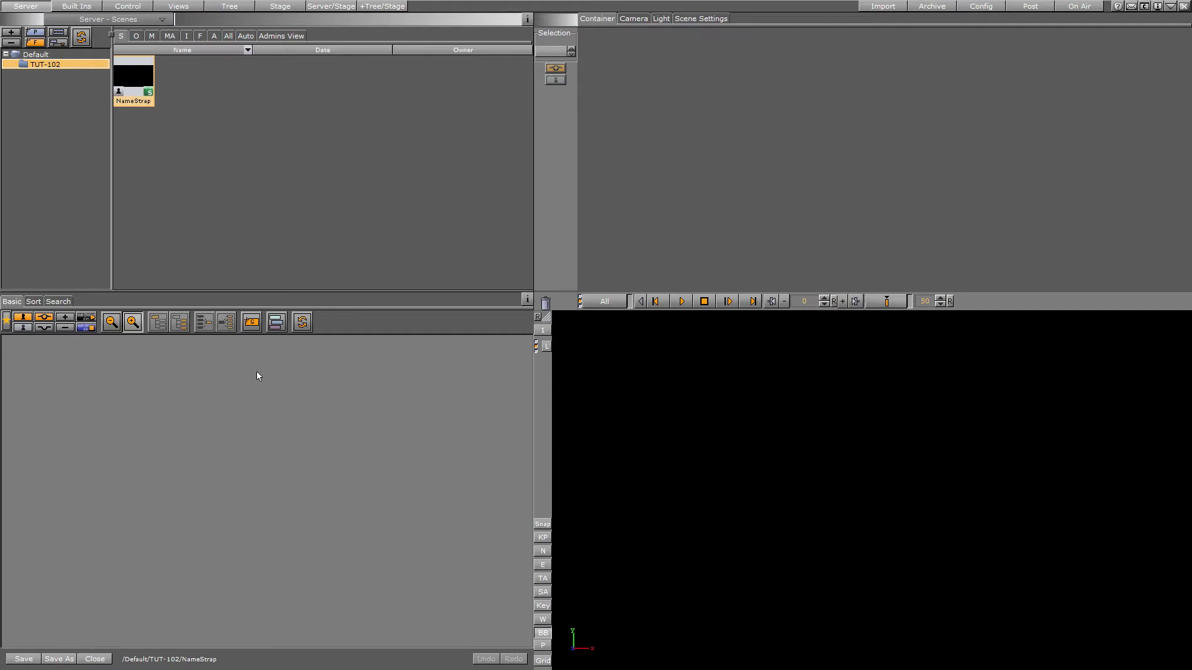
- Add a group container to the empty scene tree and rename it KEY
{"action": "left_click", "coordinate": [252, 321]}
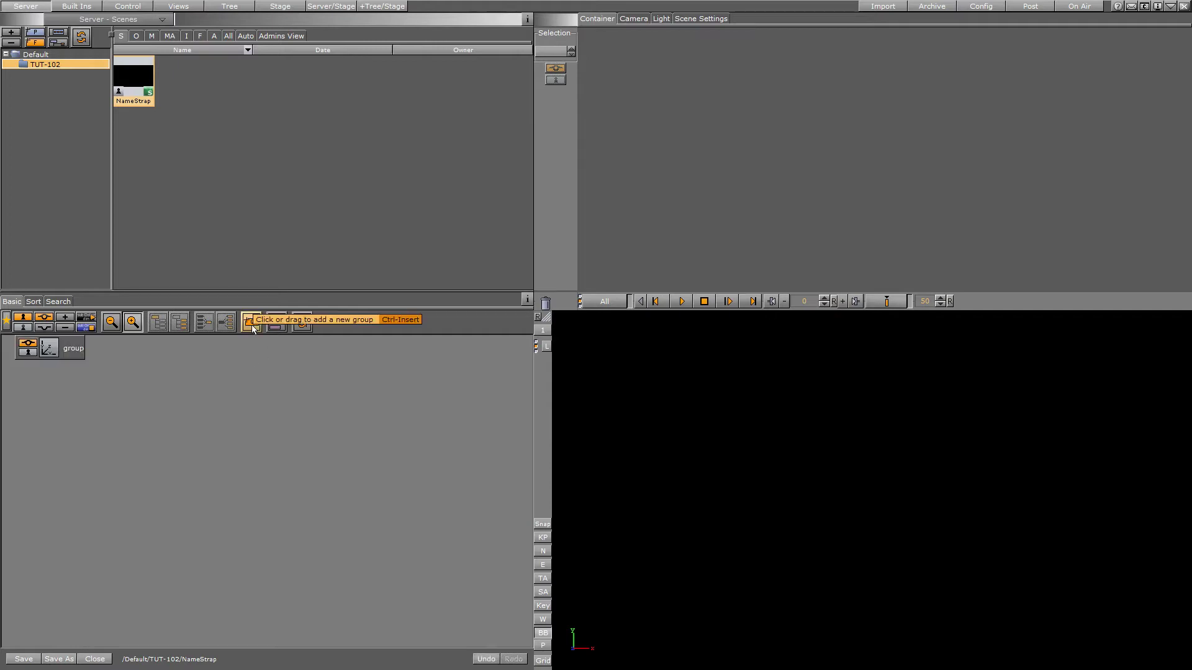
{"action": "double_click", "coordinate": [68, 351]}
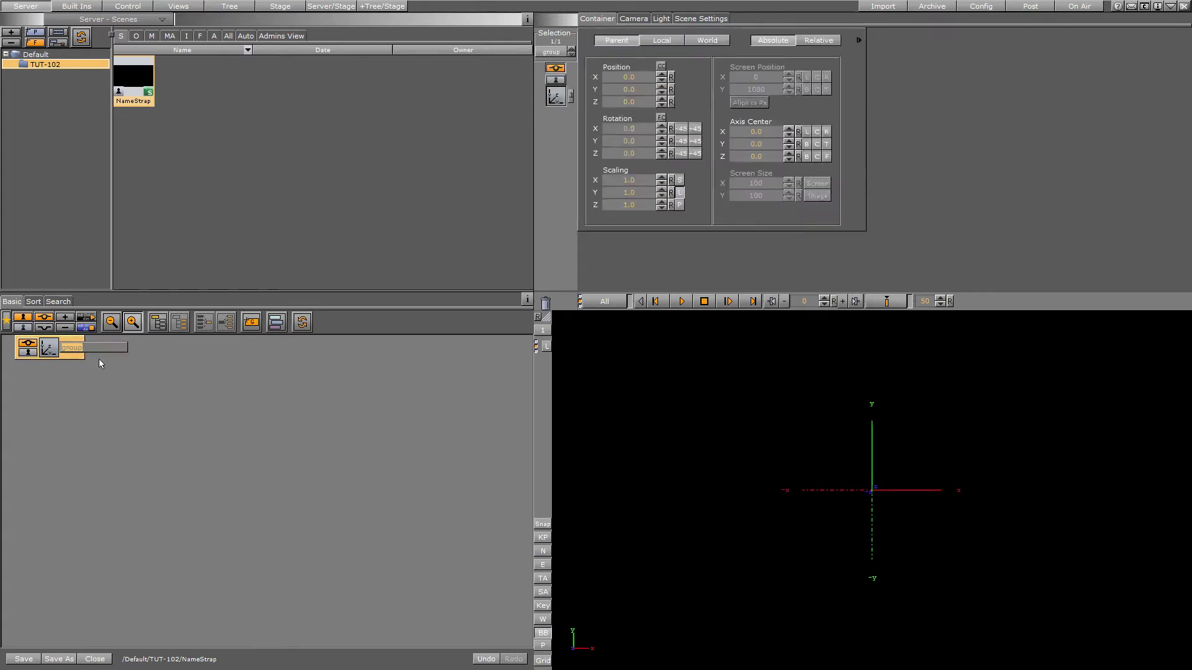
{"action": "key", "text": "Return"}
- Add a second group container and place it as a child of KEY
{"action": "left_click", "coordinate": [246, 326]}
{"action": "mouse_move", "coordinate": [66, 350]}
{"action": "left_mouse_down"}
{"action": "mouse_move", "coordinate": [93, 355]}
{"action": "mouse_move", "coordinate": [64, 389]}
{"action": "mouse_move", "coordinate": [78, 358]}
{"action": "mouse_move", "coordinate": [69, 381]}
{"action": "mouse_move", "coordinate": [78, 373]}
{"action": "left_mouse_up"}
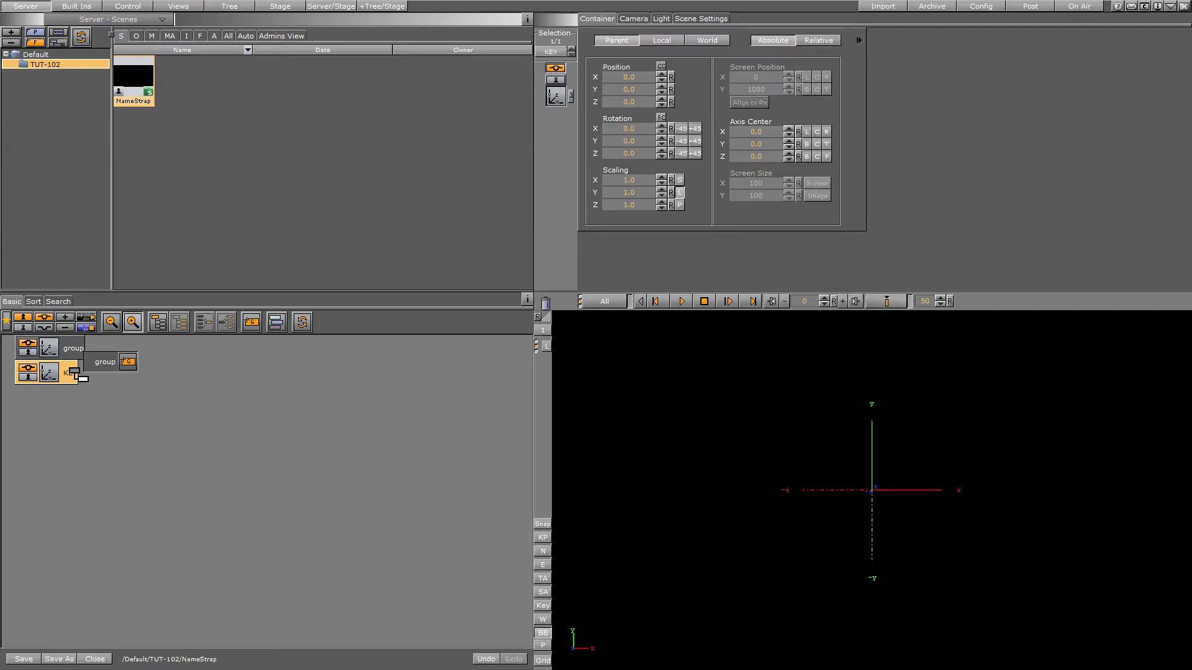
{"action": "left_click_drag", "start_coordinate": [70, 370], "coordinate": [57, 380]}
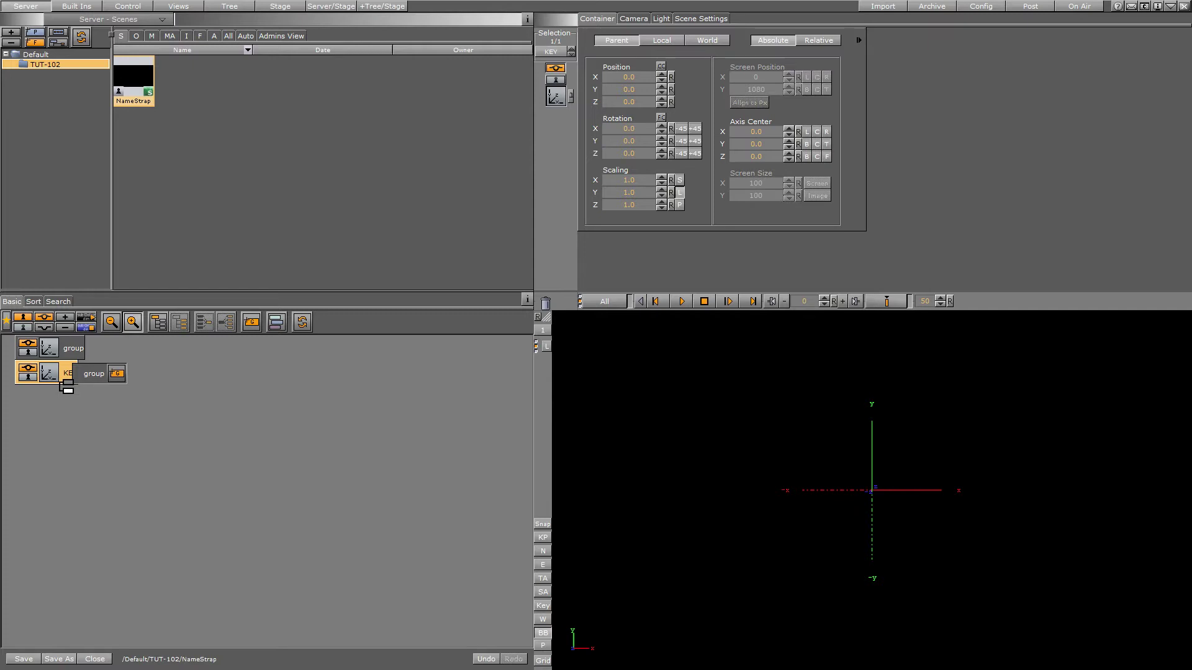
{"action": "left_click_drag", "start_coordinate": [61, 383], "coordinate": [65, 383]}
{"action": "left_click_drag", "start_coordinate": [64, 382], "coordinate": [73, 374]}
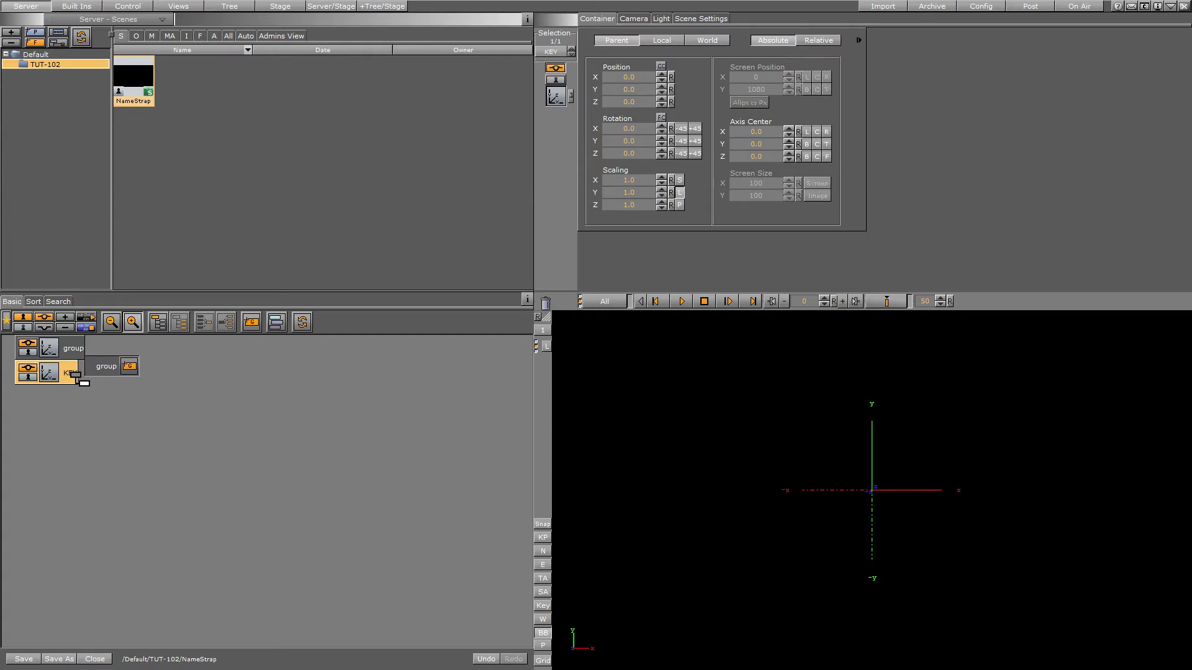
{"action": "left_click_drag", "start_coordinate": [72, 374], "coordinate": [73, 374]}
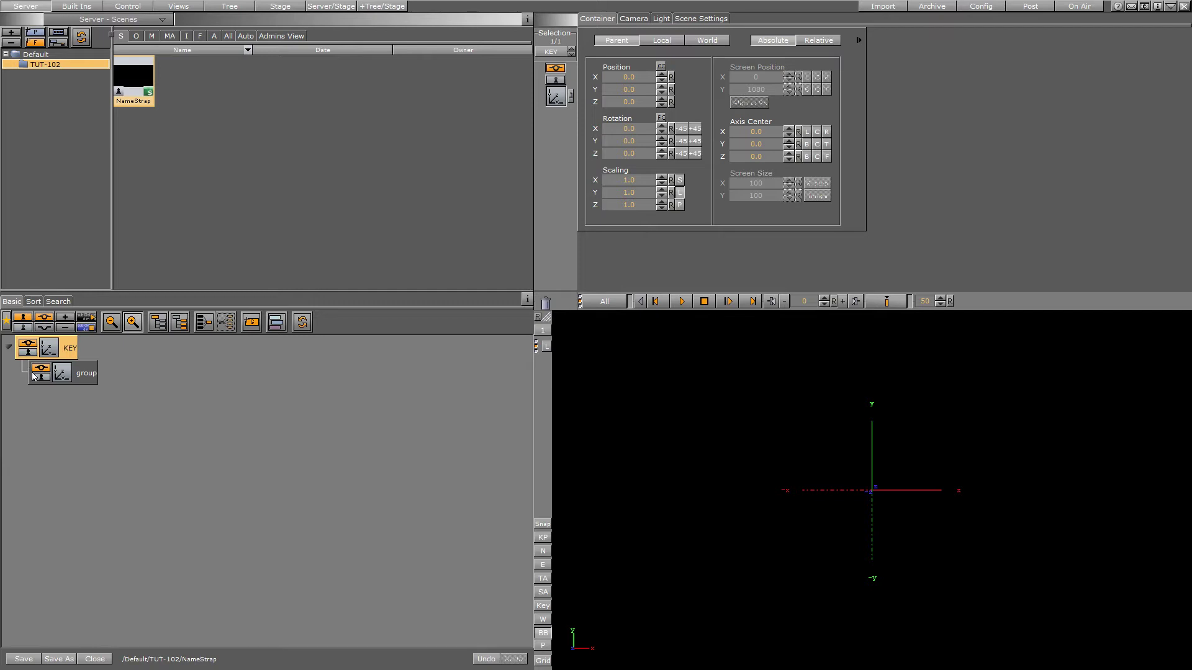
{"action": "left_click", "coordinate": [73, 376]}
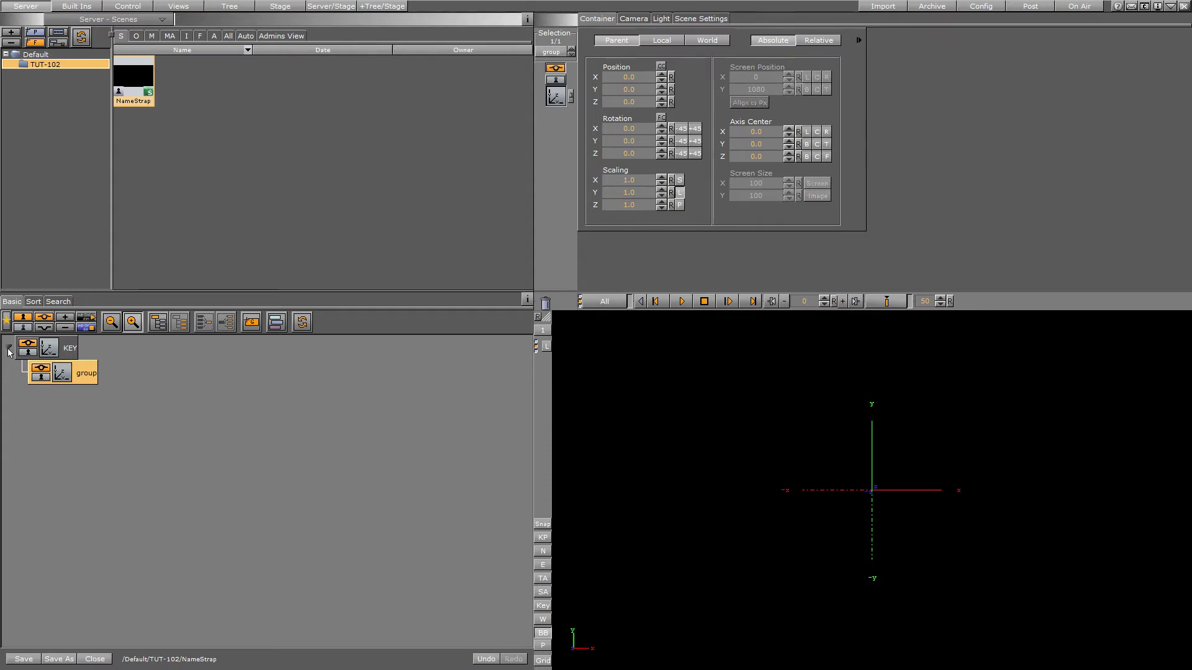
{"action": "left_click", "coordinate": [8, 352]}
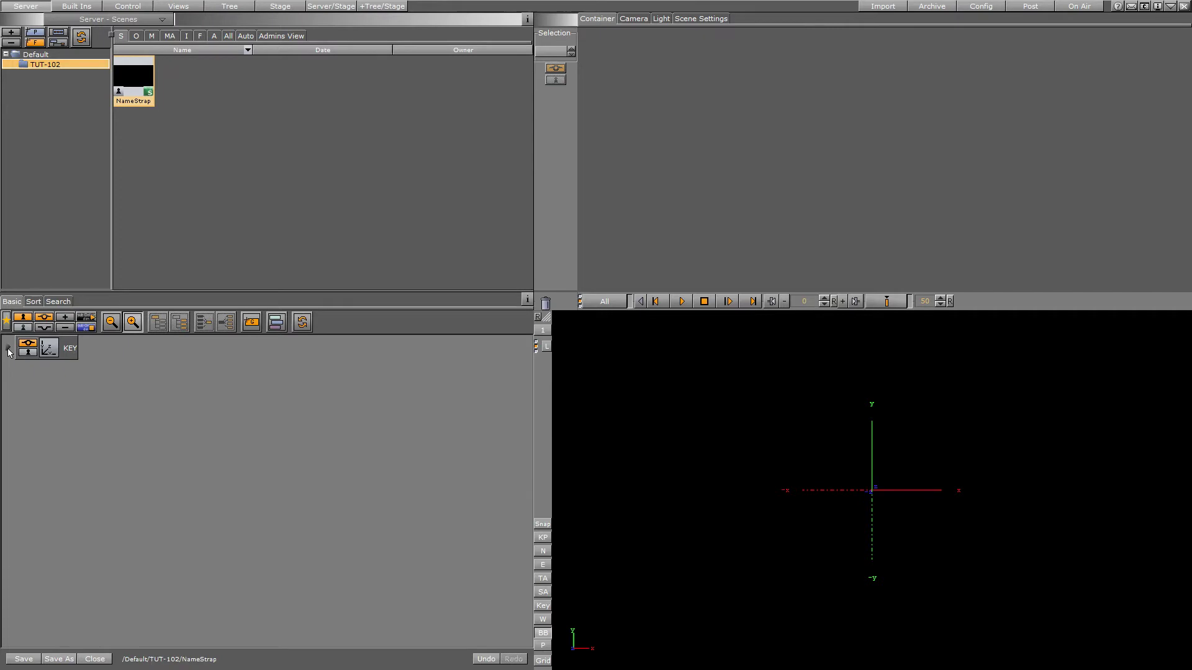
{"action": "left_click", "coordinate": [9, 351]}
{"action": "left_click", "coordinate": [47, 354]}
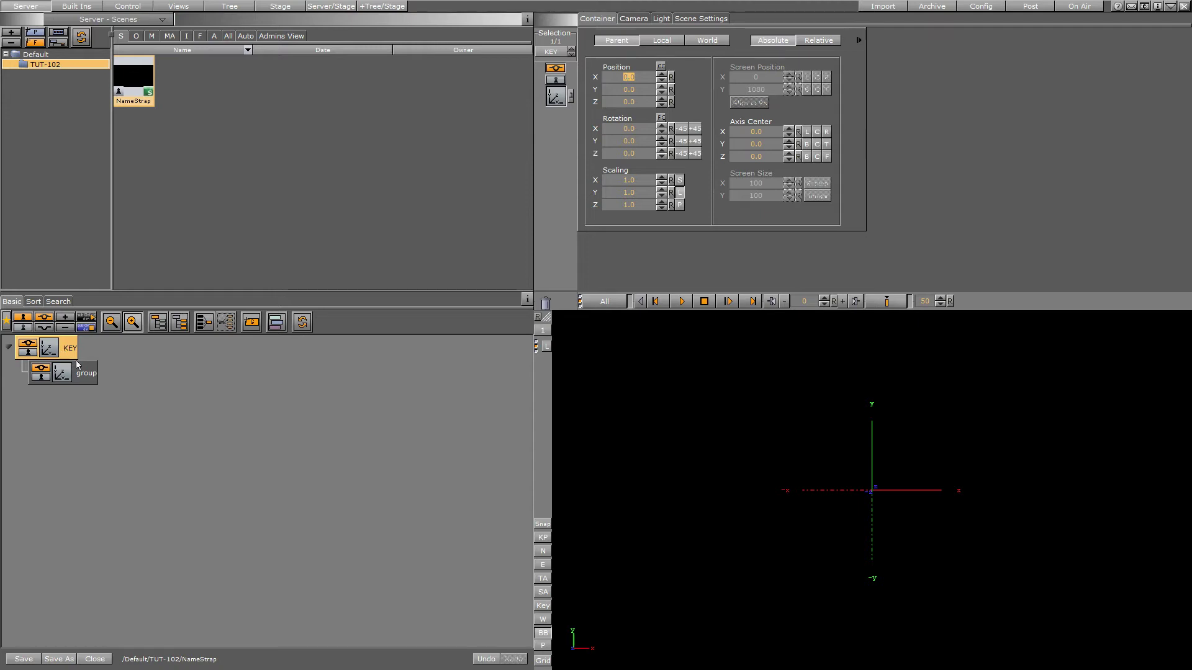
- Rename the child group under KEY to Adjust
{"action": "left_click", "coordinate": [79, 376]}
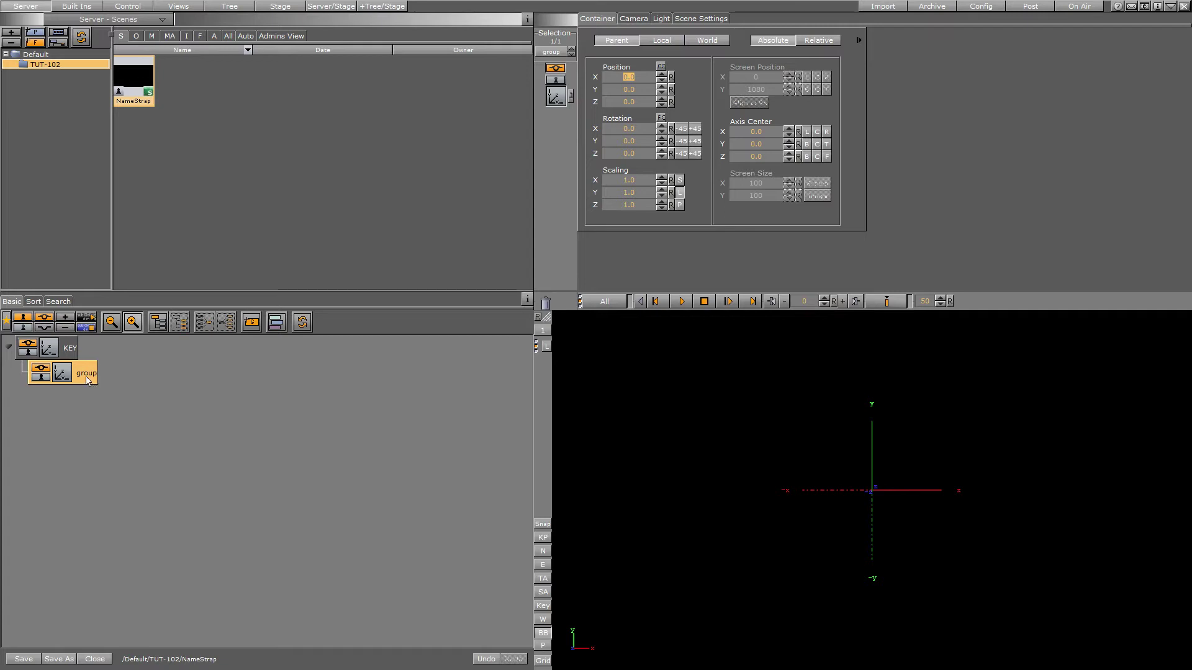
{"action": "double_click", "coordinate": [87, 378]}
{"action": "type", "text": "Ac"}
{"action": "key", "text": "Return"}
{"action": "left_click", "coordinate": [72, 354]}
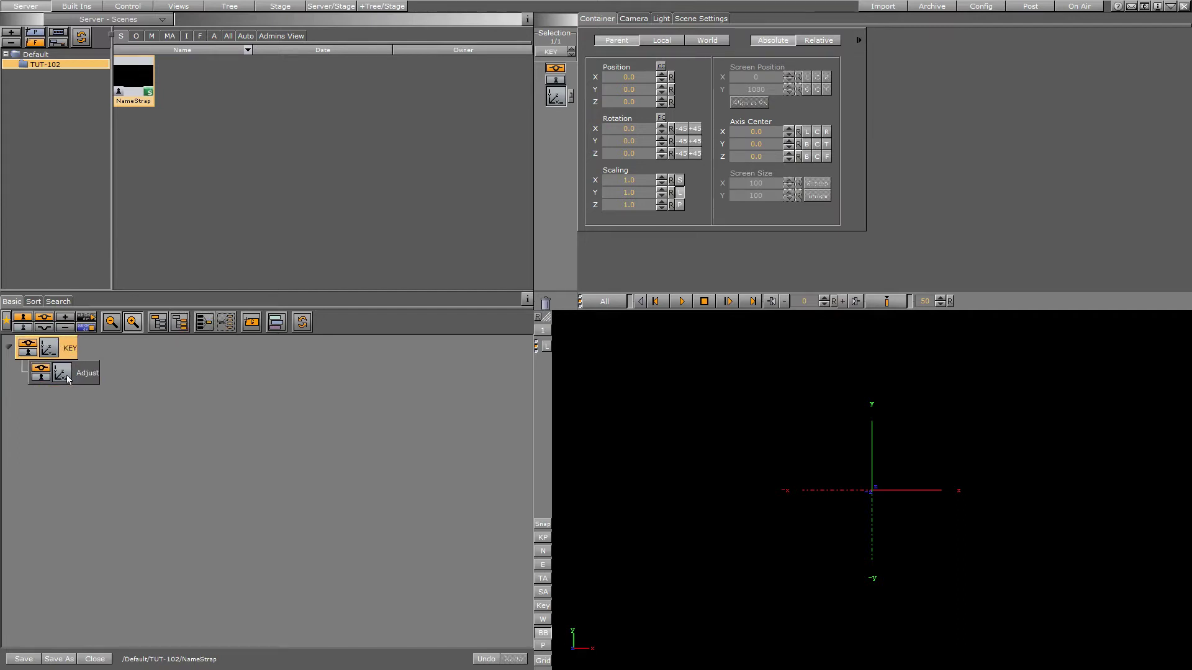
{"action": "left_click", "coordinate": [69, 379]}
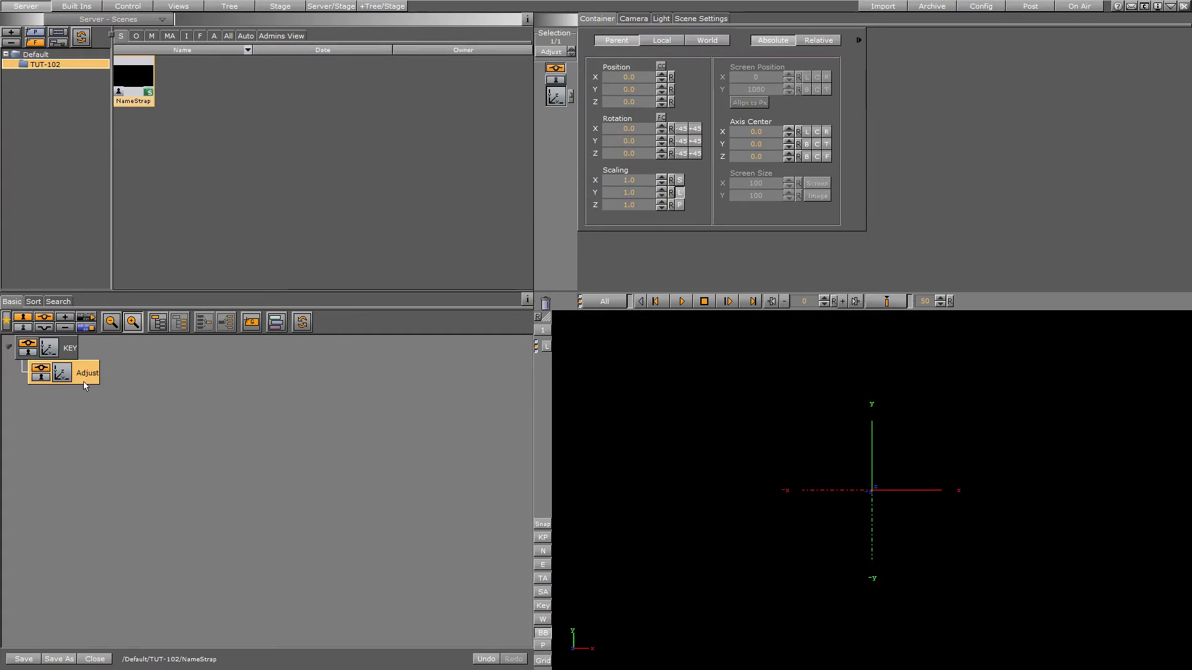
- Add a new group as a child of Adjust and name it Background
{"action": "left_click", "coordinate": [252, 322]}
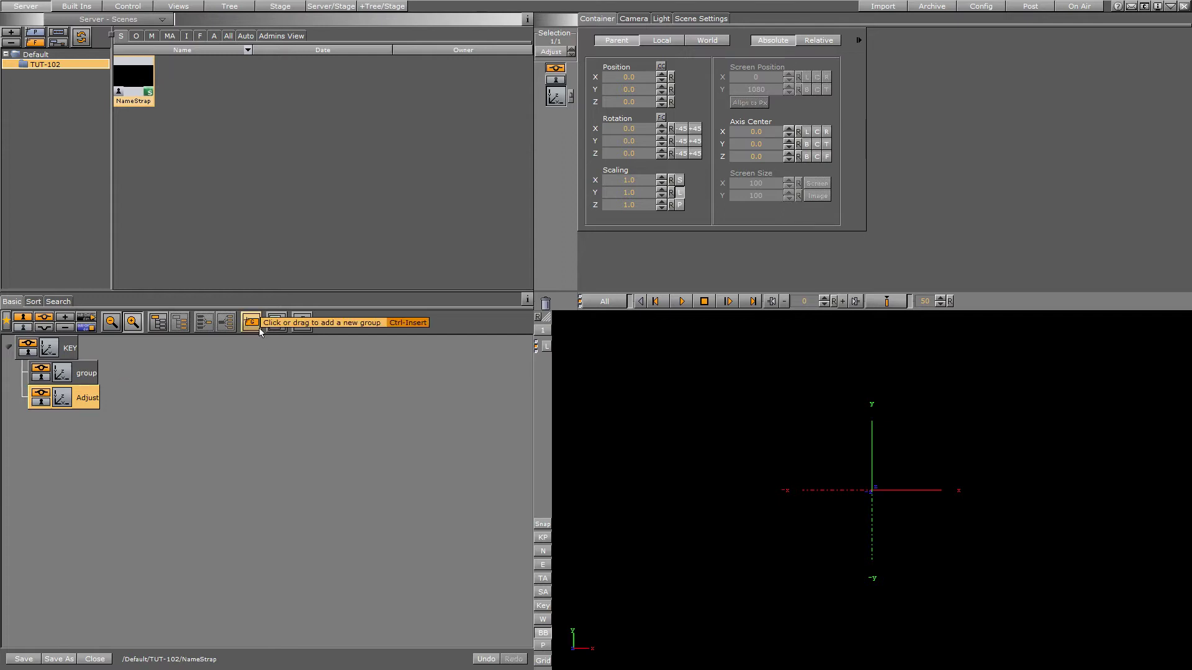
{"action": "left_click_drag", "start_coordinate": [92, 378], "coordinate": [105, 400]}
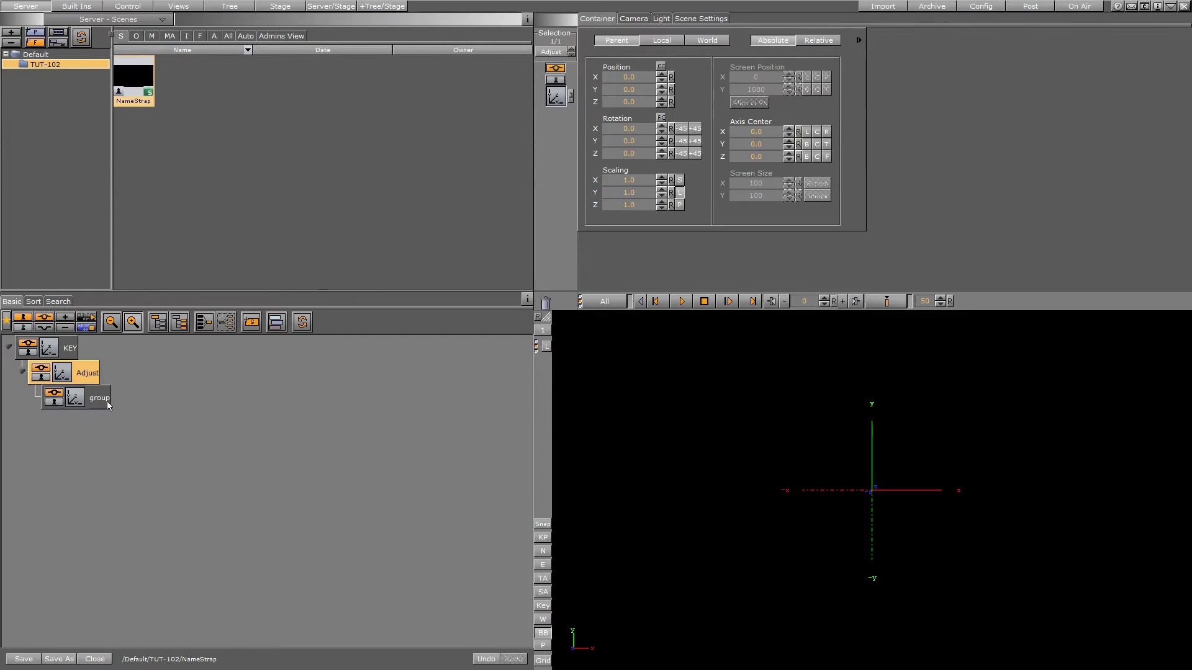
{"action": "double_click", "coordinate": [99, 398]}
{"action": "type", "text": "Background"}
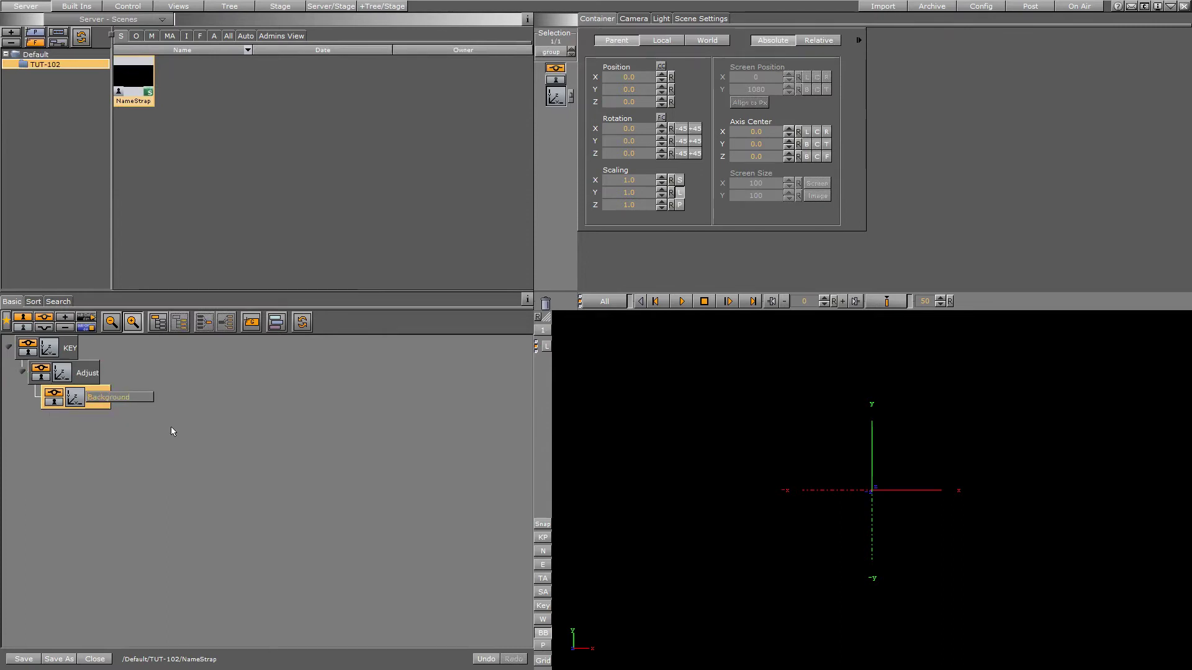
{"action": "key", "text": "Return"}
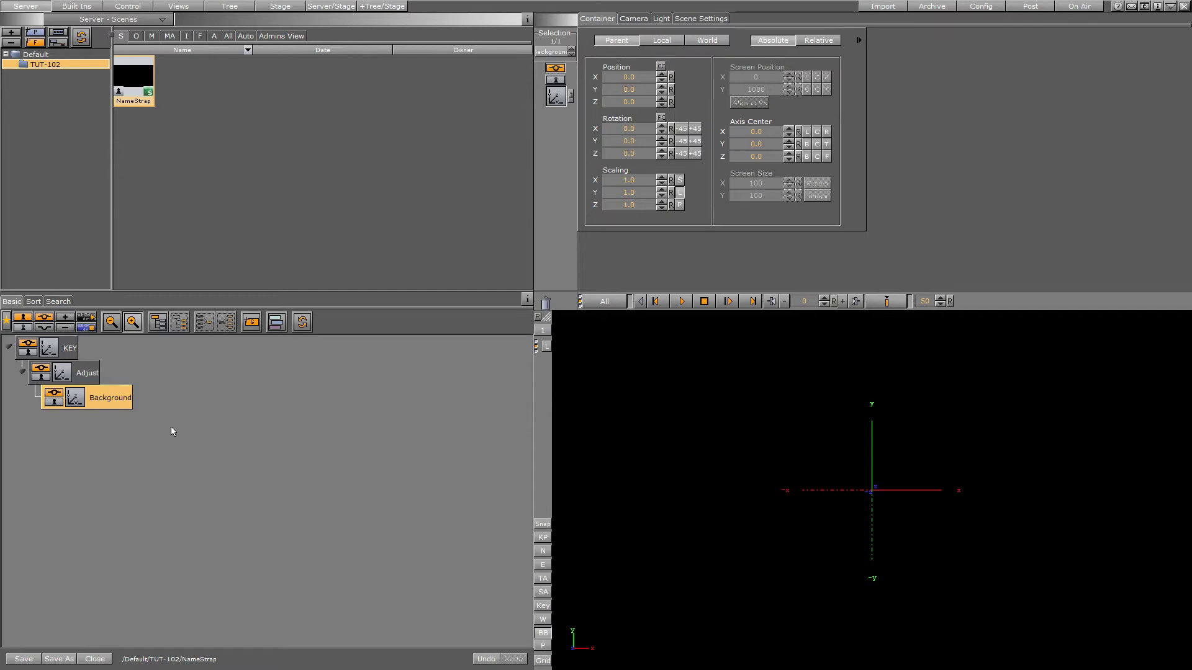
- Show the built-in geometry plugins, and add a child group named BackgroundBar under Background
{"action": "left_click", "coordinate": [71, 11]}
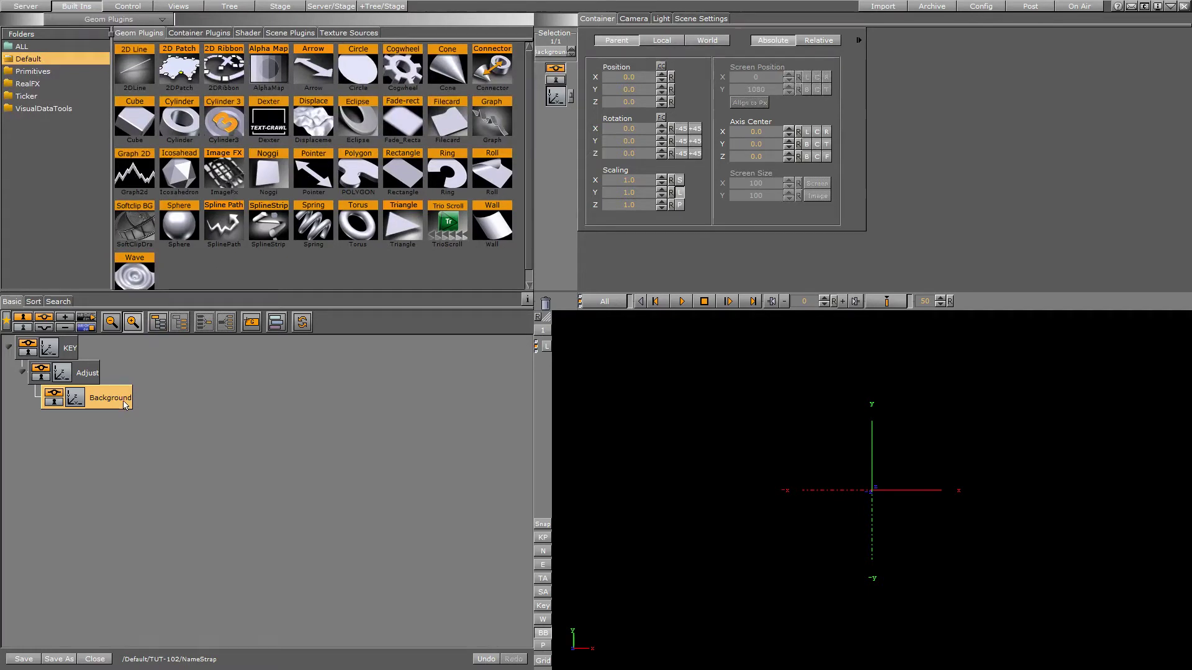
{"action": "mouse_move", "coordinate": [270, 178]}
{"action": "left_mouse_down"}
{"action": "mouse_move", "coordinate": [87, 388]}
{"action": "mouse_move", "coordinate": [78, 372]}
{"action": "mouse_move", "coordinate": [99, 397]}
{"action": "mouse_move", "coordinate": [273, 188]}
{"action": "left_mouse_up"}
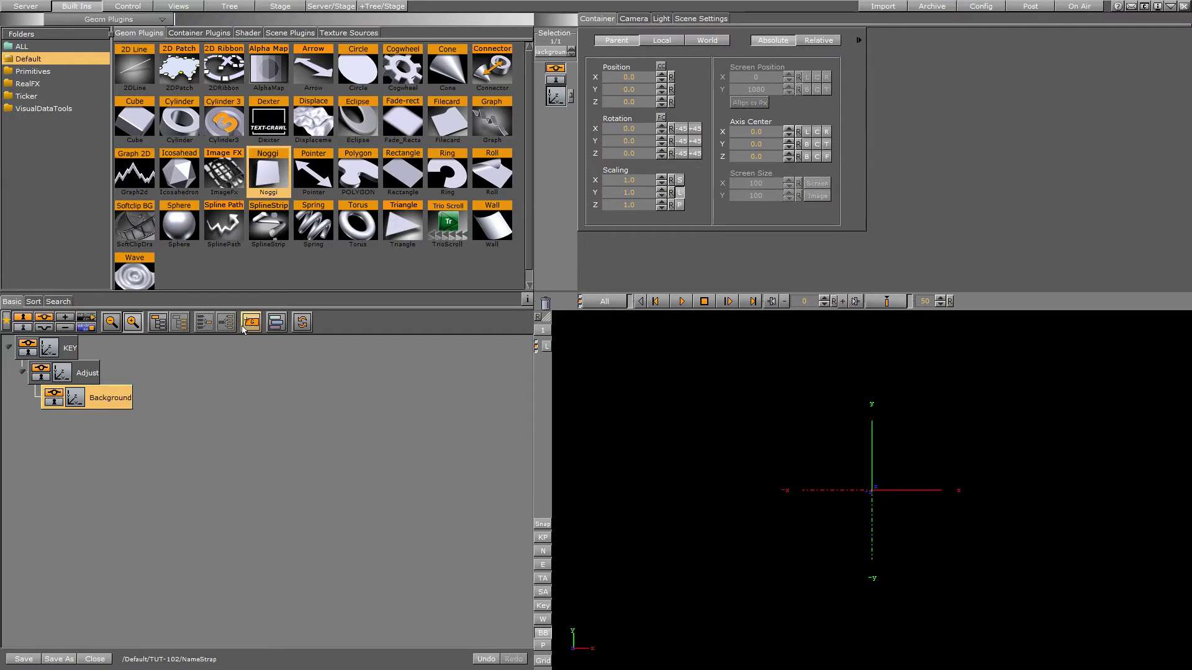
{"action": "left_click_drag", "start_coordinate": [250, 322], "coordinate": [109, 426]}
{"action": "double_click", "coordinate": [109, 426]}
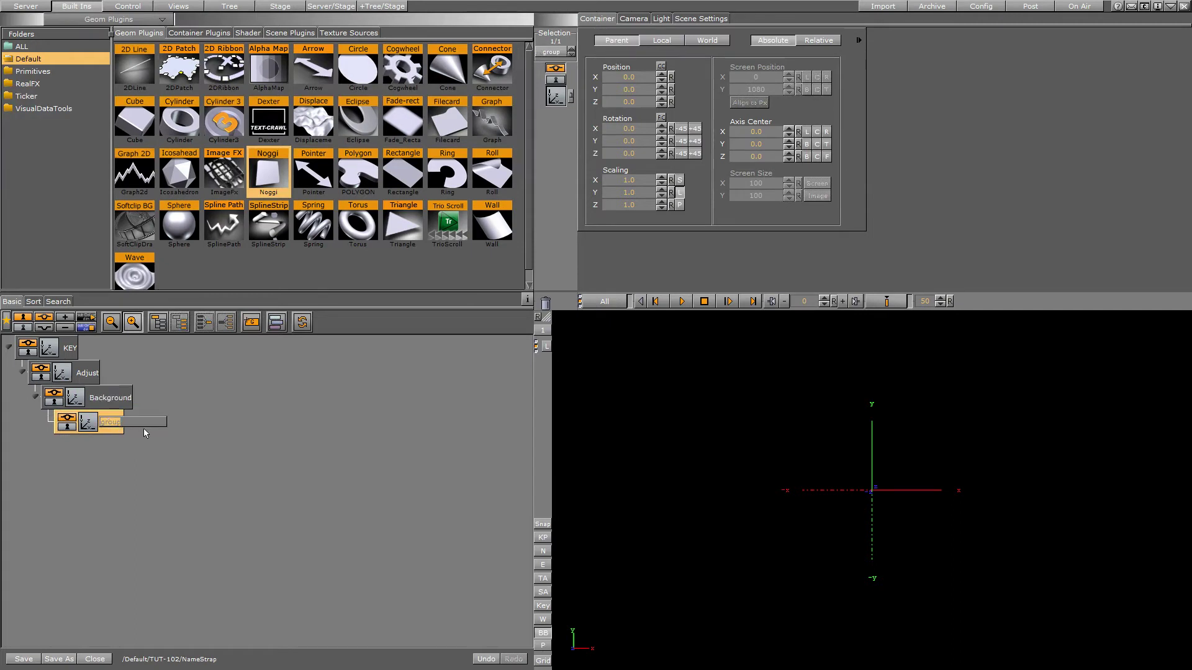
{"action": "type", "text": "Back"}
{"action": "key", "text": "Return"}
{"action": "double_click", "coordinate": [144, 427]}
{"action": "key", "text": "Return"}
- Review the container hierarchy by selecting KEY, Adjust, Background and BackgroundBar in turn
{"action": "left_click", "coordinate": [112, 404]}
{"action": "left_click", "coordinate": [133, 425]}
{"action": "left_click", "coordinate": [118, 402]}
{"action": "left_click", "coordinate": [116, 422]}
{"action": "left_click", "coordinate": [103, 400]}
{"action": "left_click", "coordinate": [85, 372]}
{"action": "left_click", "coordinate": [69, 348]}
{"action": "left_click", "coordinate": [82, 373]}
{"action": "left_click", "coordinate": [105, 397]}
{"action": "left_click", "coordinate": [130, 422]}
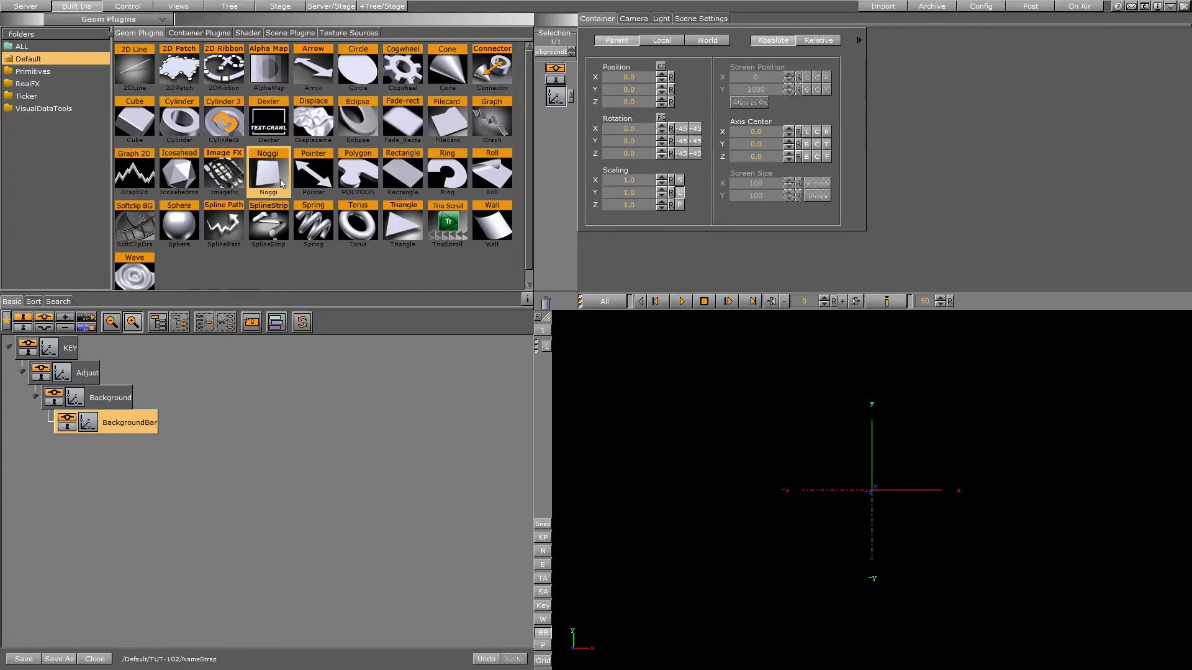
- Apply the Noggi geometry to the BackgroundBar container
{"action": "left_click_drag", "start_coordinate": [282, 171], "coordinate": [120, 425]}
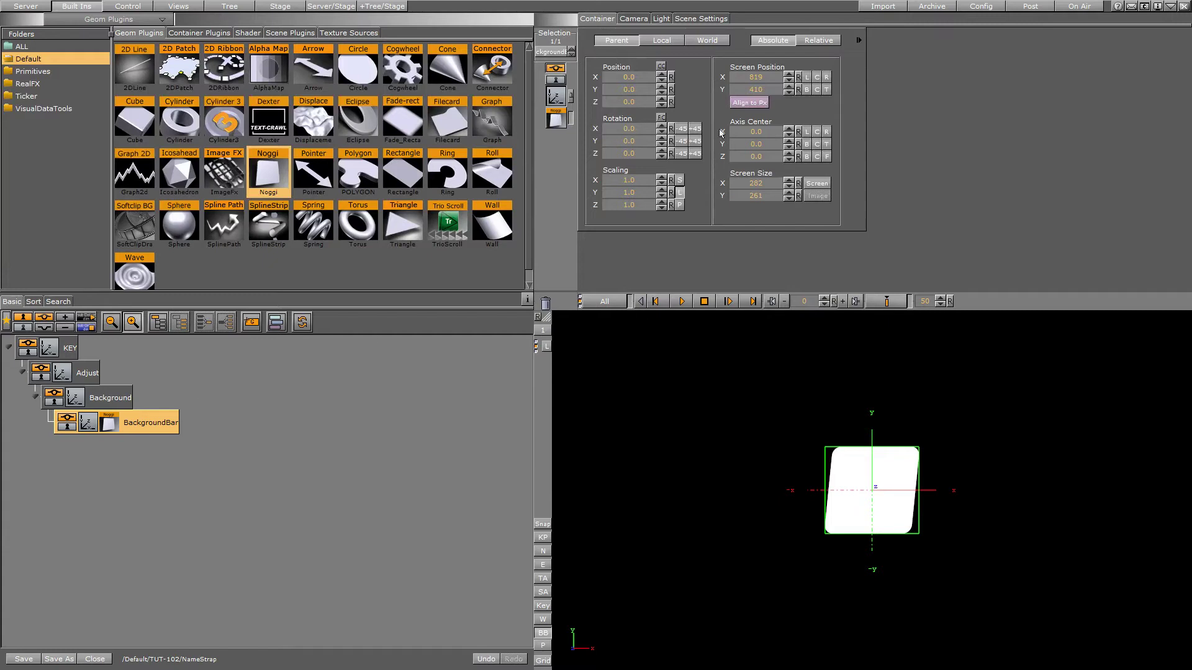
- Try offsetting BackgroundBar along the X, Y and Z axes, and reset its position to the defaults
{"action": "left_click_drag", "start_coordinate": [634, 78], "coordinate": [715, 92]}
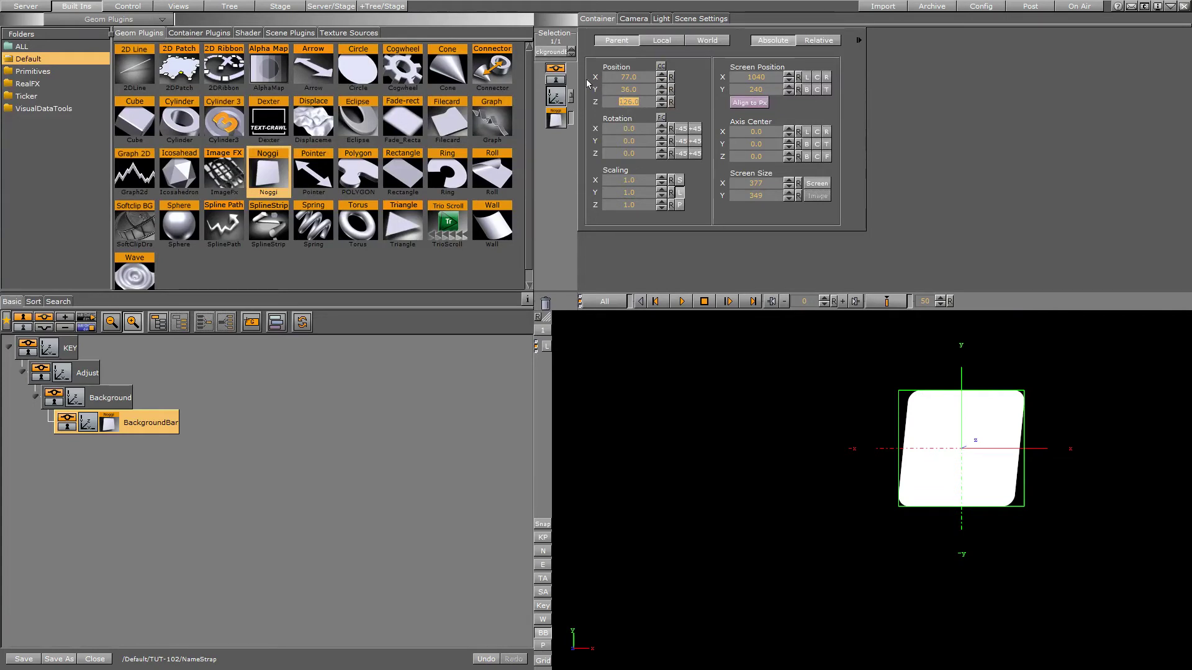
{"action": "left_click", "coordinate": [671, 77]}
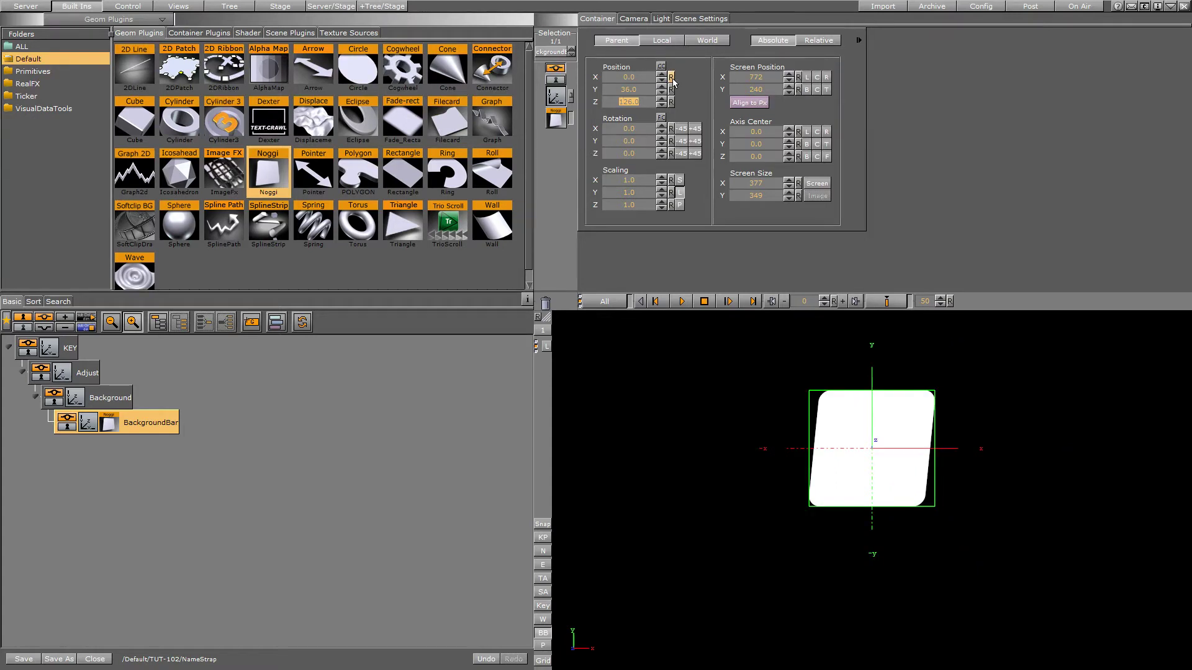
{"action": "right_click", "coordinate": [672, 79]}
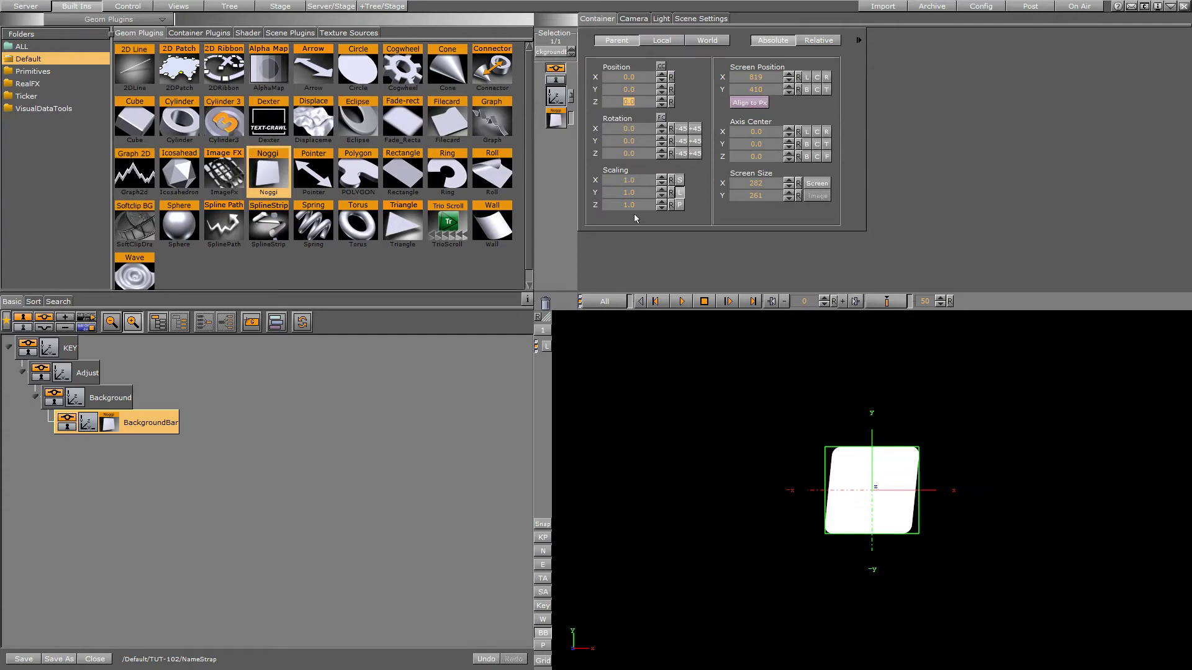
- Try changing BackgroundBar's rotation, scaling and axis center, and reset each one to its default
{"action": "left_click_drag", "start_coordinate": [660, 131], "coordinate": [626, 141]}
{"action": "left_click", "coordinate": [670, 130]}
{"action": "left_click_drag", "start_coordinate": [643, 196], "coordinate": [642, 194]}
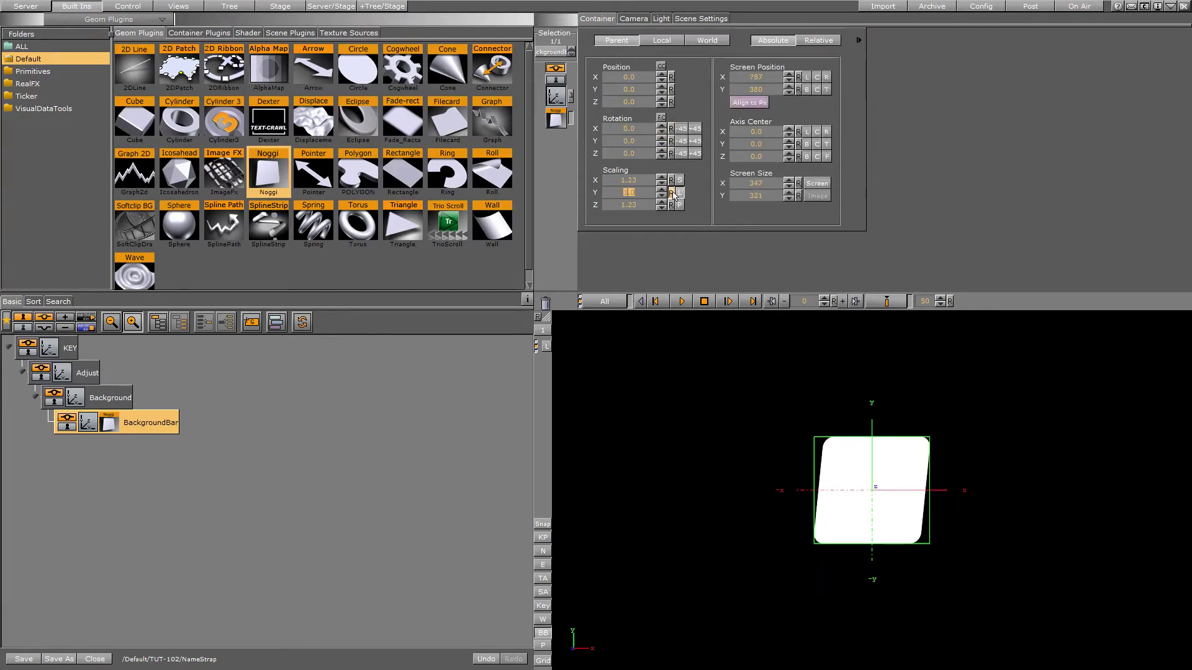
{"action": "left_click", "coordinate": [671, 193]}
{"action": "mouse_move", "coordinate": [770, 132]}
{"action": "left_mouse_down"}
{"action": "mouse_move", "coordinate": [733, 132]}
{"action": "mouse_move", "coordinate": [779, 132]}
{"action": "left_mouse_up"}
{"action": "left_click", "coordinate": [798, 131]}
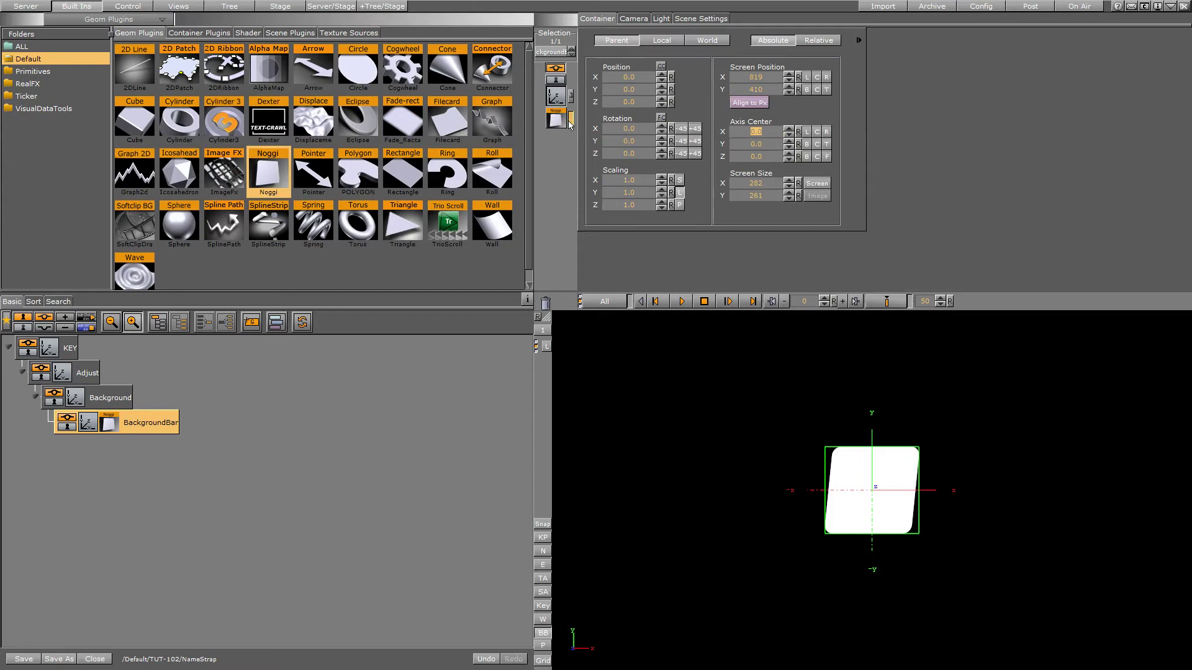
- Resize the BackgroundBar's Noggi geometry to a width of about 152.6 and a height of about 87
{"action": "left_click", "coordinate": [109, 424]}
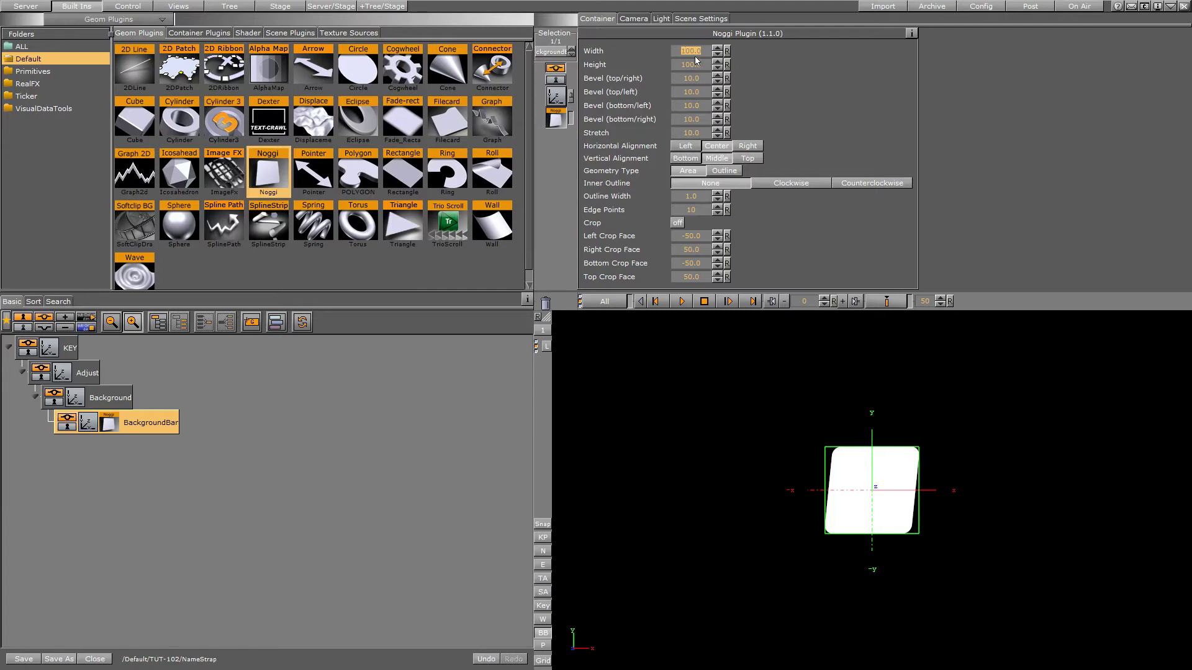
{"action": "left_click_drag", "start_coordinate": [699, 62], "coordinate": [620, 93]}
{"action": "left_click_drag", "start_coordinate": [693, 50], "coordinate": [1017, 36]}
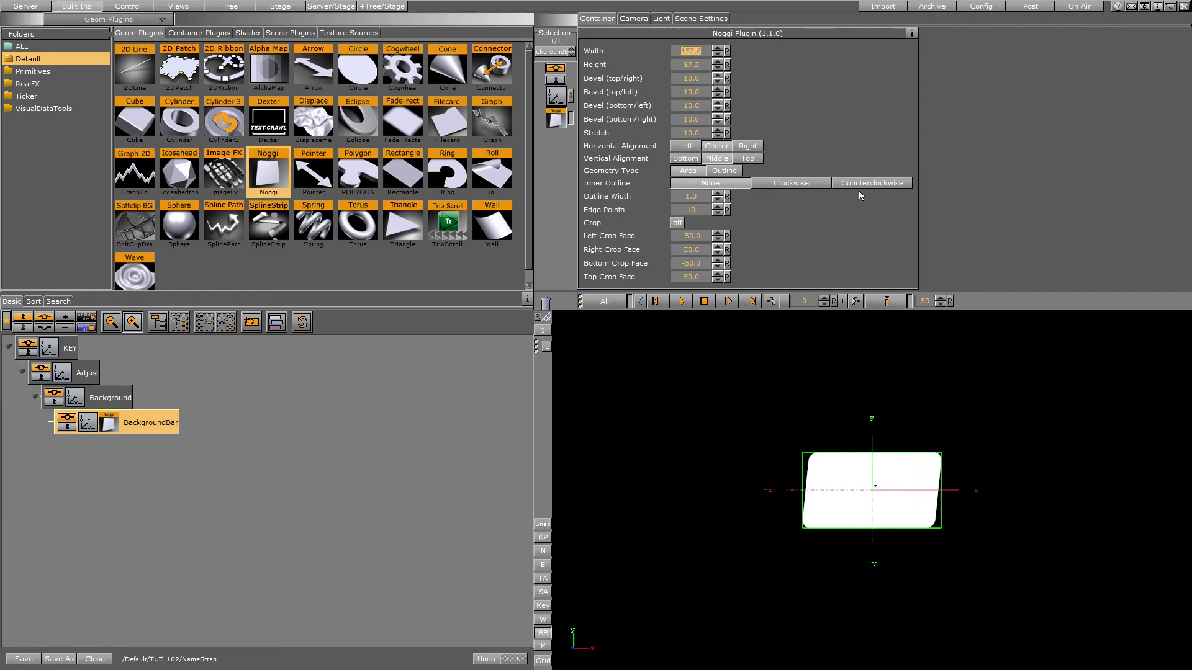
- Try scaling BackgroundBar on the X and Z axes individually, and reset the scaling on every axis
{"action": "left_click", "coordinate": [555, 98]}
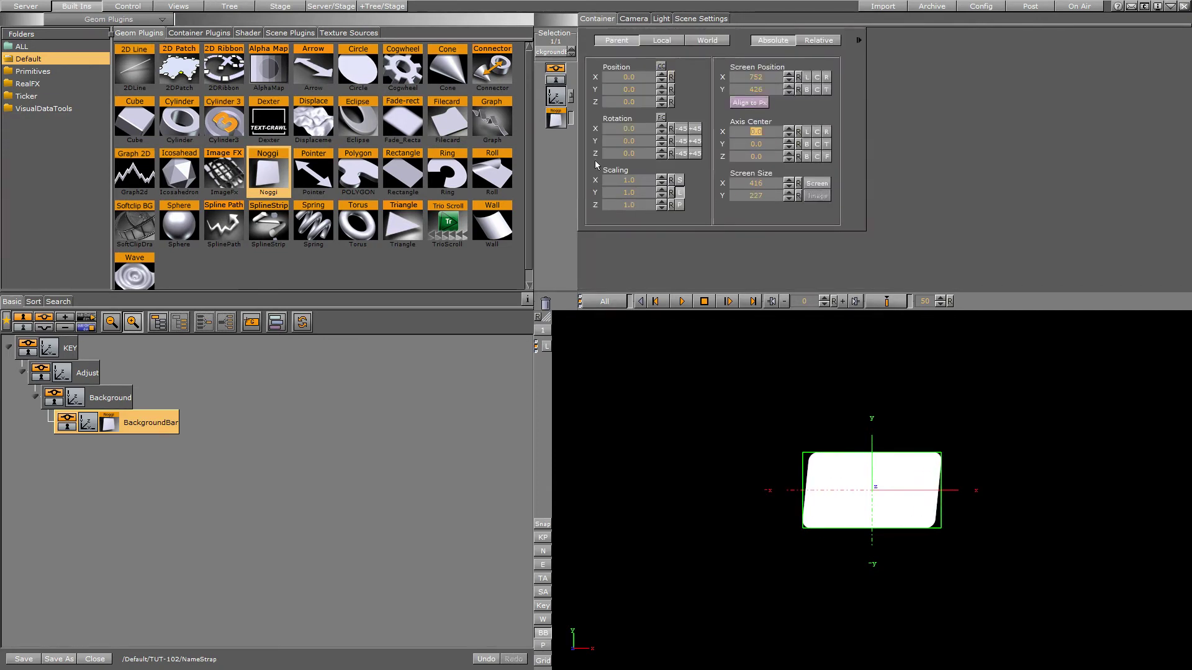
{"action": "left_click", "coordinate": [681, 181]}
{"action": "left_click_drag", "start_coordinate": [633, 182], "coordinate": [720, 187]}
{"action": "left_click_drag", "start_coordinate": [642, 205], "coordinate": [685, 187]}
{"action": "left_click", "coordinate": [671, 205]}
{"action": "left_click", "coordinate": [671, 192]}
{"action": "left_click", "coordinate": [671, 180]}
- Try the different scaling lock modes on BackgroundBar, and set its X scaling to 2.0
{"action": "left_click", "coordinate": [680, 195]}
{"action": "left_click", "coordinate": [671, 193]}
{"action": "left_click", "coordinate": [628, 195]}
{"action": "left_click", "coordinate": [634, 206]}
{"action": "left_click", "coordinate": [680, 206]}
{"action": "left_click_drag", "start_coordinate": [628, 185], "coordinate": [697, 185]}
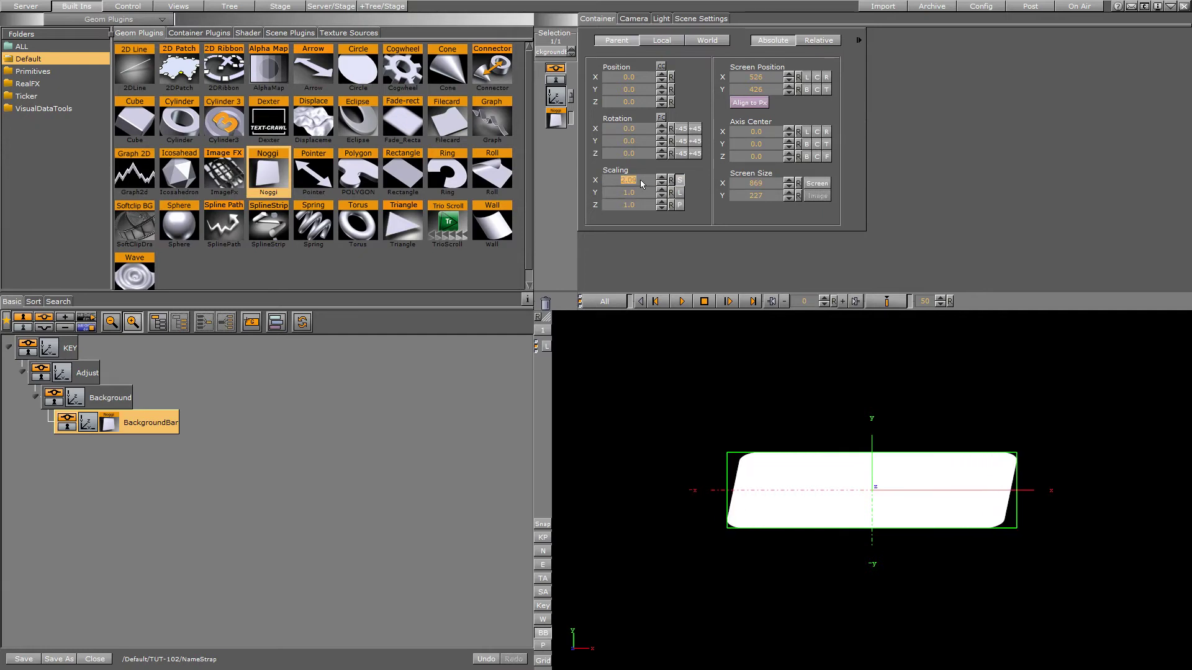
{"action": "type", "text": "2.0"}
{"action": "key", "text": "Return"}
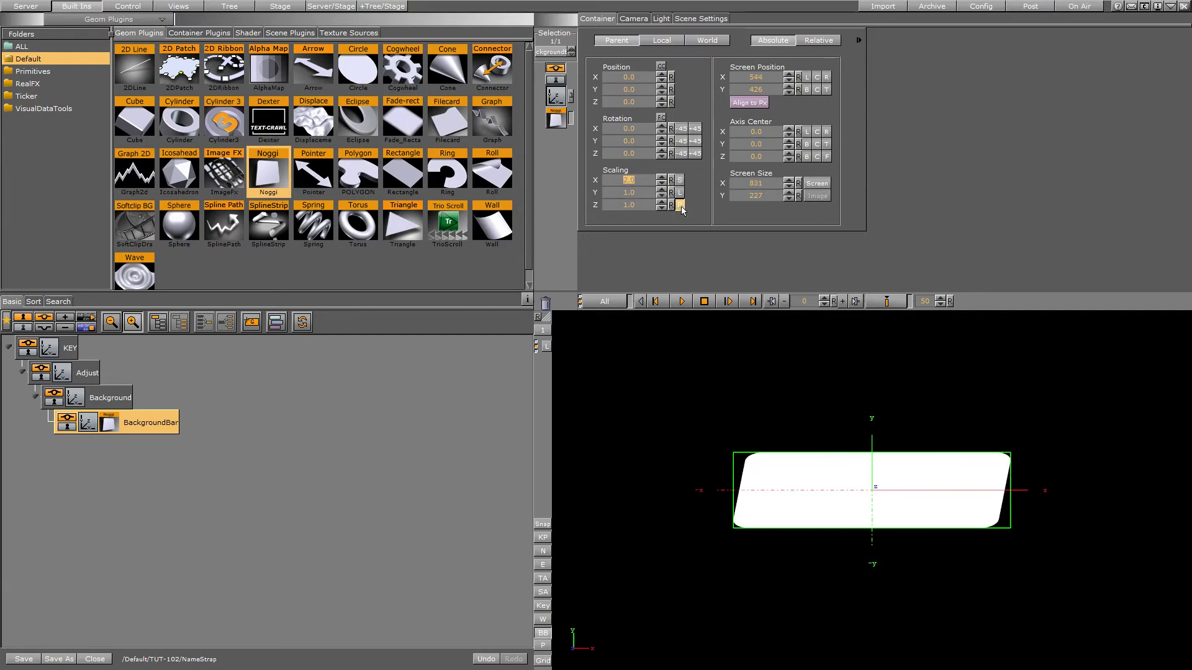
- Try scaling BackgroundBar proportionally with a Y value of 2, and reset the scaling on all axes
{"action": "left_click", "coordinate": [648, 194]}
{"action": "type", "text": "2"}
{"action": "key", "text": "Return"}
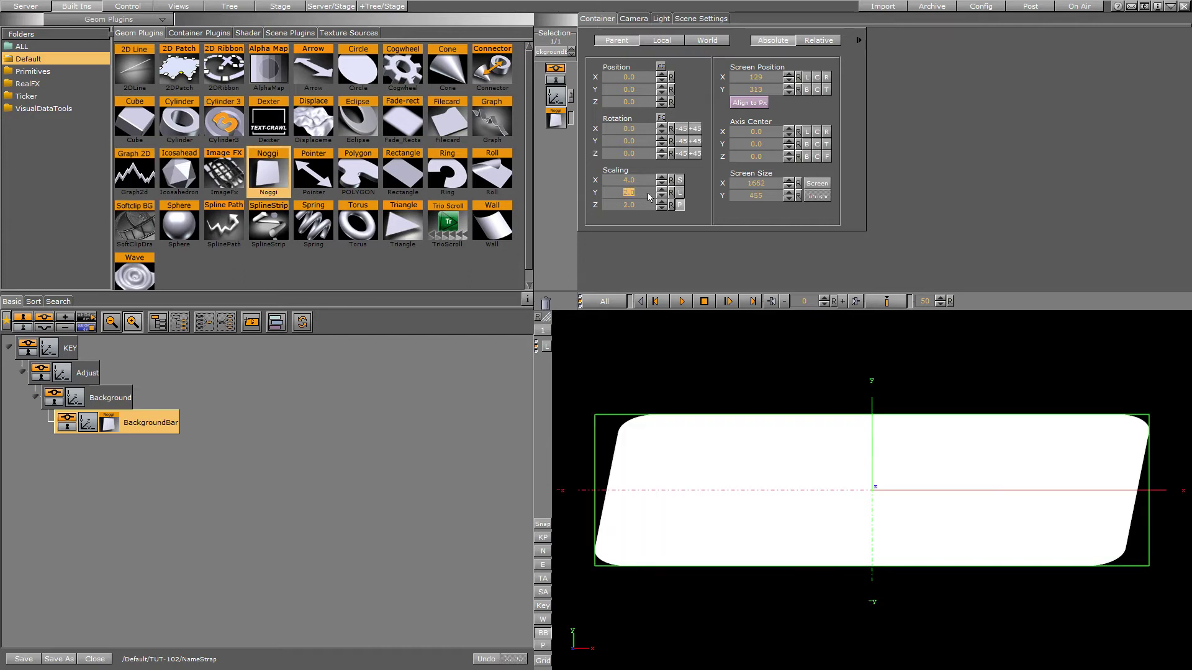
{"action": "left_click", "coordinate": [681, 182]}
{"action": "left_click", "coordinate": [671, 193]}
{"action": "left_click", "coordinate": [671, 181]}
{"action": "left_click", "coordinate": [671, 205]}
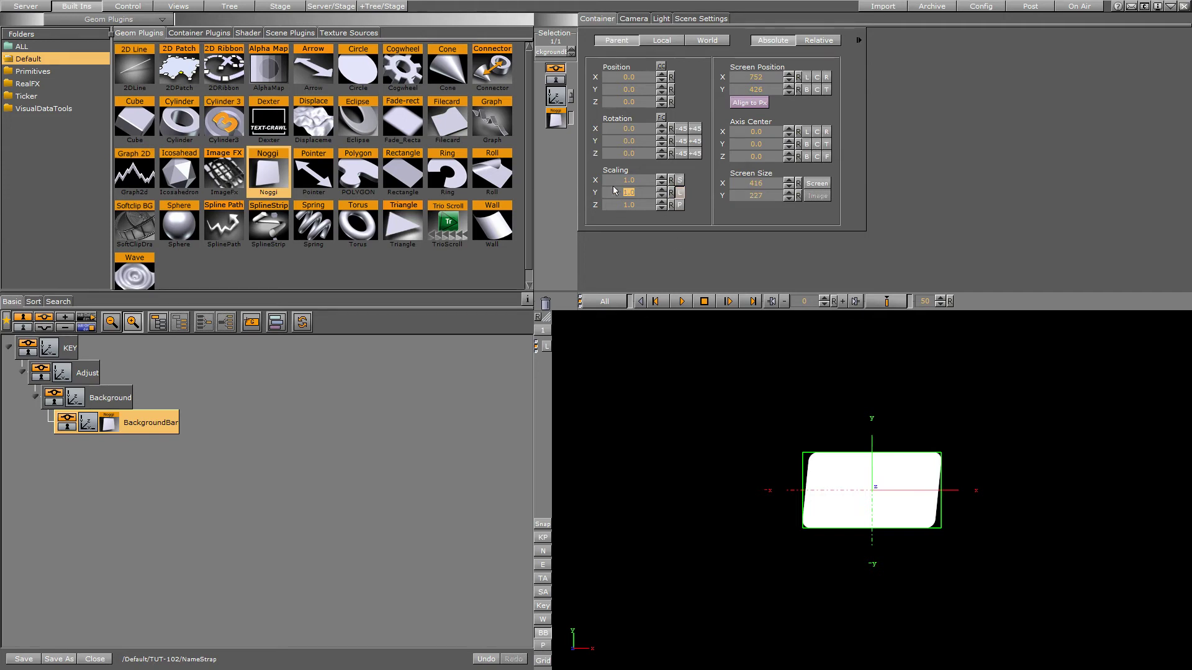
- Set the BackgroundBar's Noggi geometry to a height of 30 and a width of 300
{"action": "left_click", "coordinate": [110, 429]}
{"action": "left_click_drag", "start_coordinate": [692, 62], "coordinate": [402, 67]}
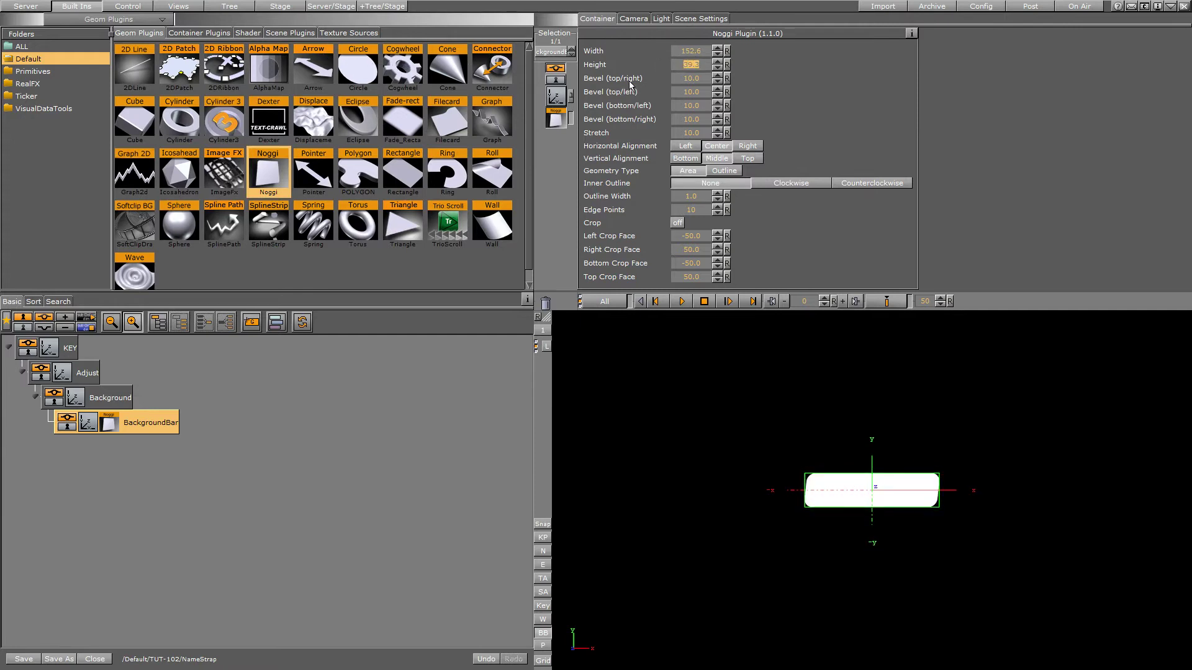
{"action": "left_click_drag", "start_coordinate": [690, 64], "coordinate": [665, 66]}
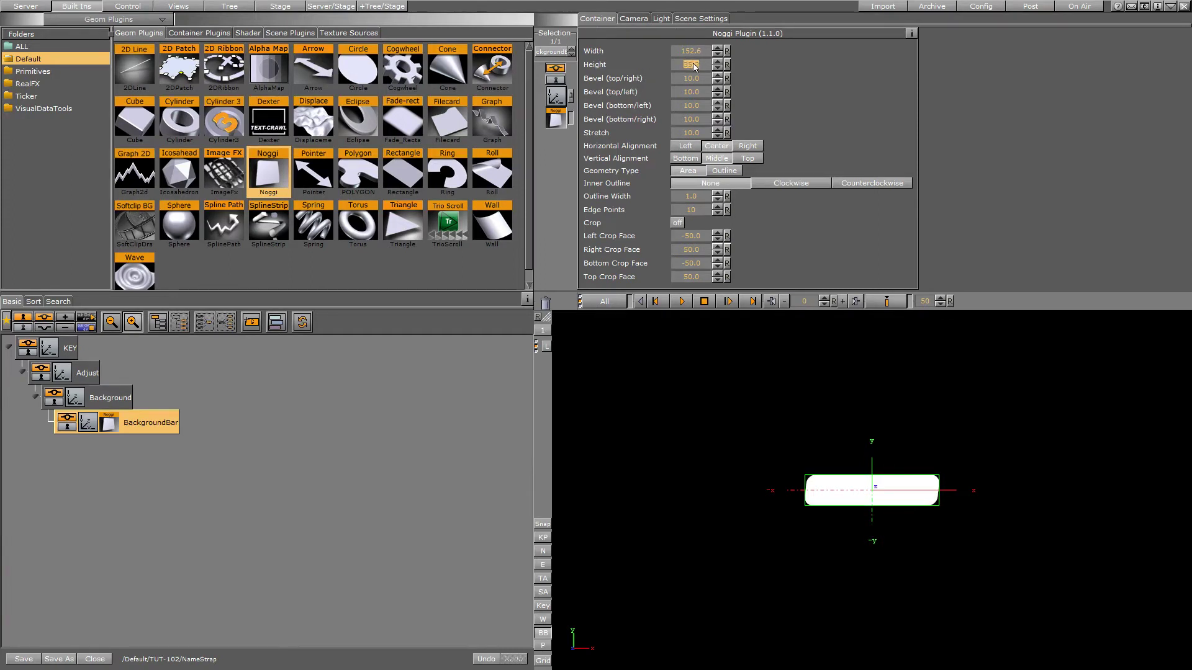
{"action": "type", "text": "30"}
{"action": "key", "text": "Return"}
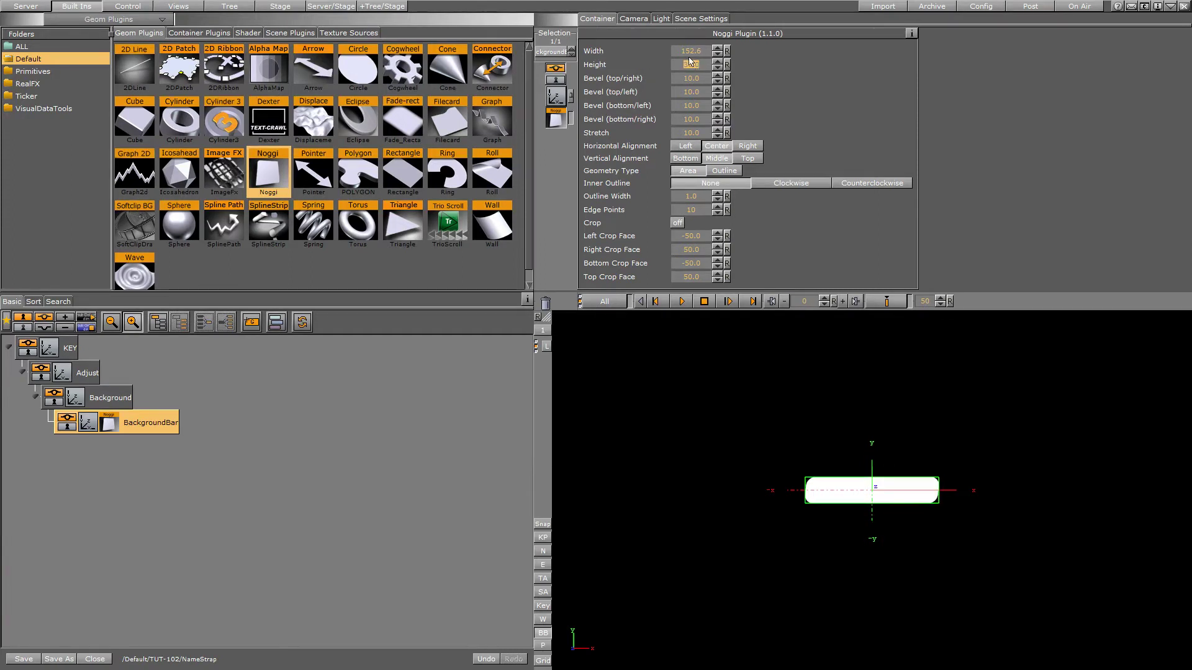
{"action": "left_click_drag", "start_coordinate": [690, 51], "coordinate": [985, 67]}
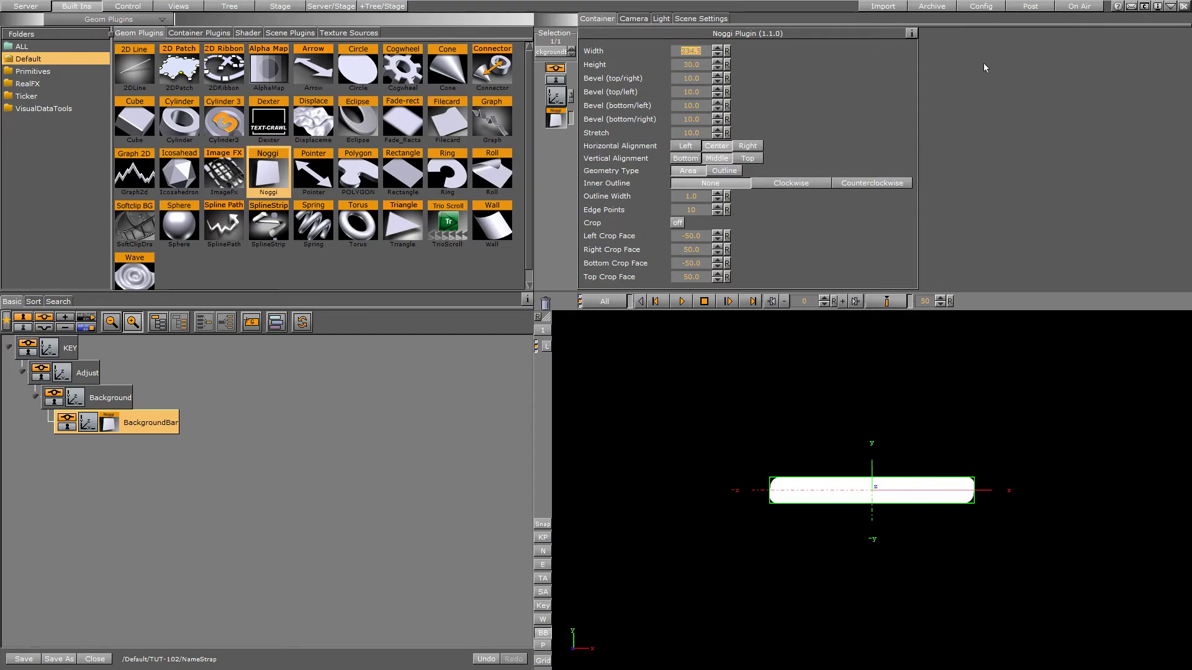
{"action": "type", "text": "300"}
{"action": "key", "text": "Return"}
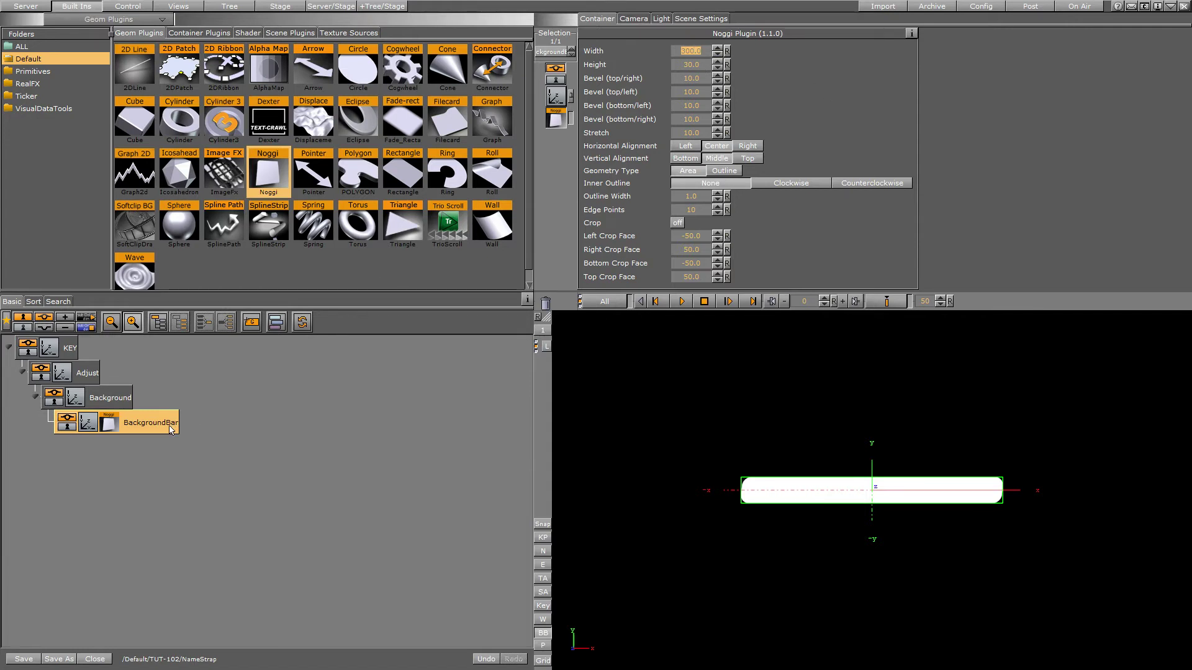
- Add a group container above Background under Adjust, and name it Elements
{"action": "left_click", "coordinate": [105, 401]}
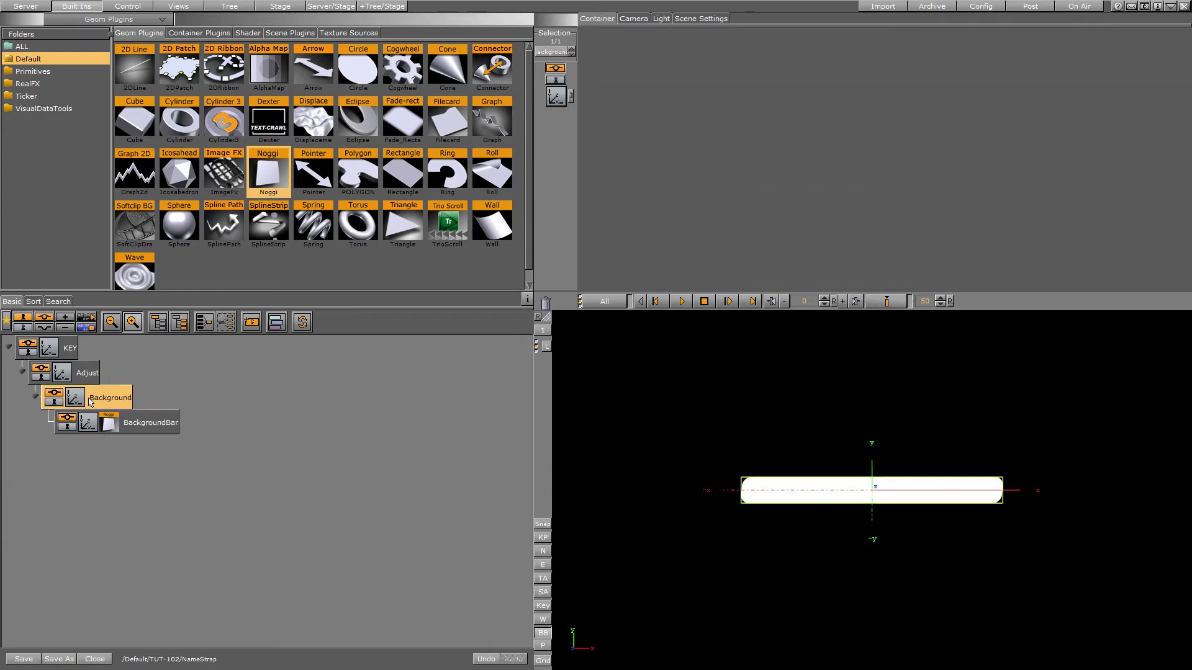
{"action": "left_click", "coordinate": [249, 326]}
{"action": "double_click", "coordinate": [100, 398]}
{"action": "type", "text": "Elem"}
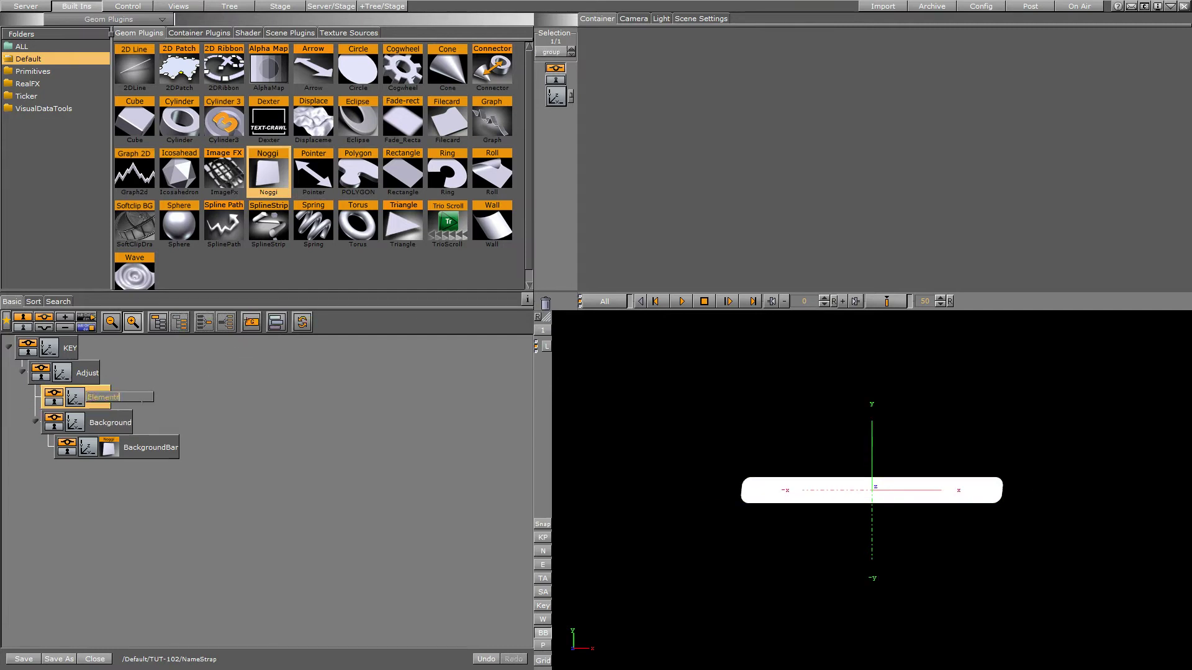
{"action": "type", "text": "ents"}
{"action": "key", "text": "Return"}
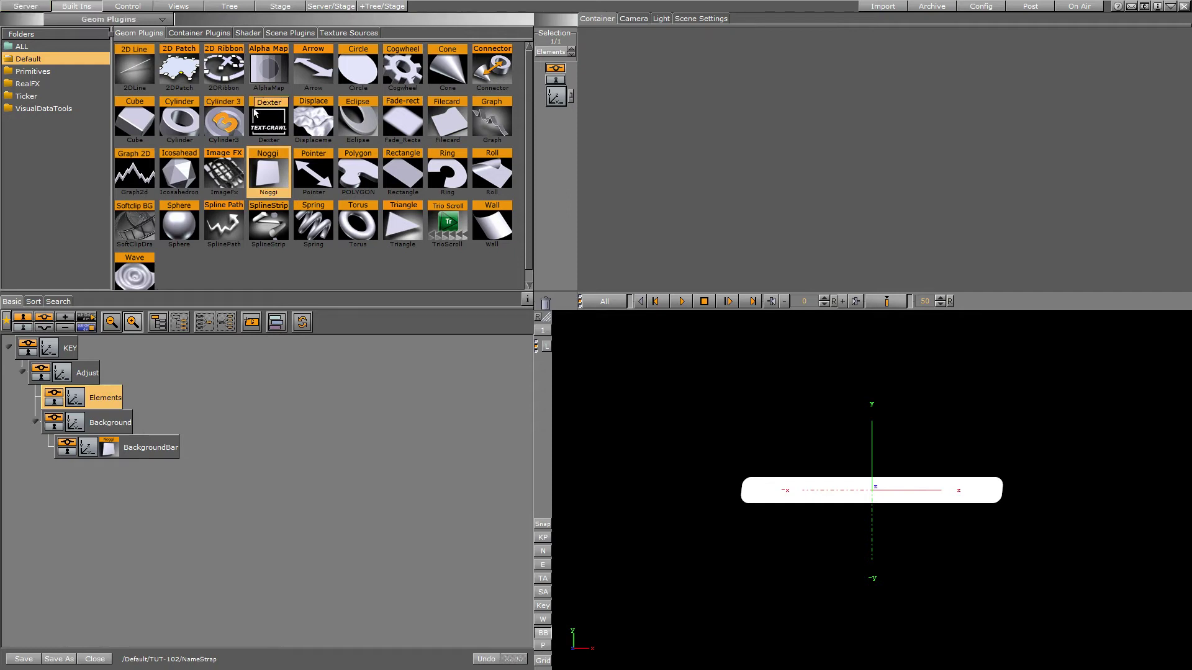
- Look through the built-in plugin categories and the geometry plugin folders
{"action": "left_click", "coordinate": [186, 32]}
{"action": "left_click", "coordinate": [269, 34]}
{"action": "left_click", "coordinate": [198, 33]}
{"action": "left_click", "coordinate": [149, 33]}
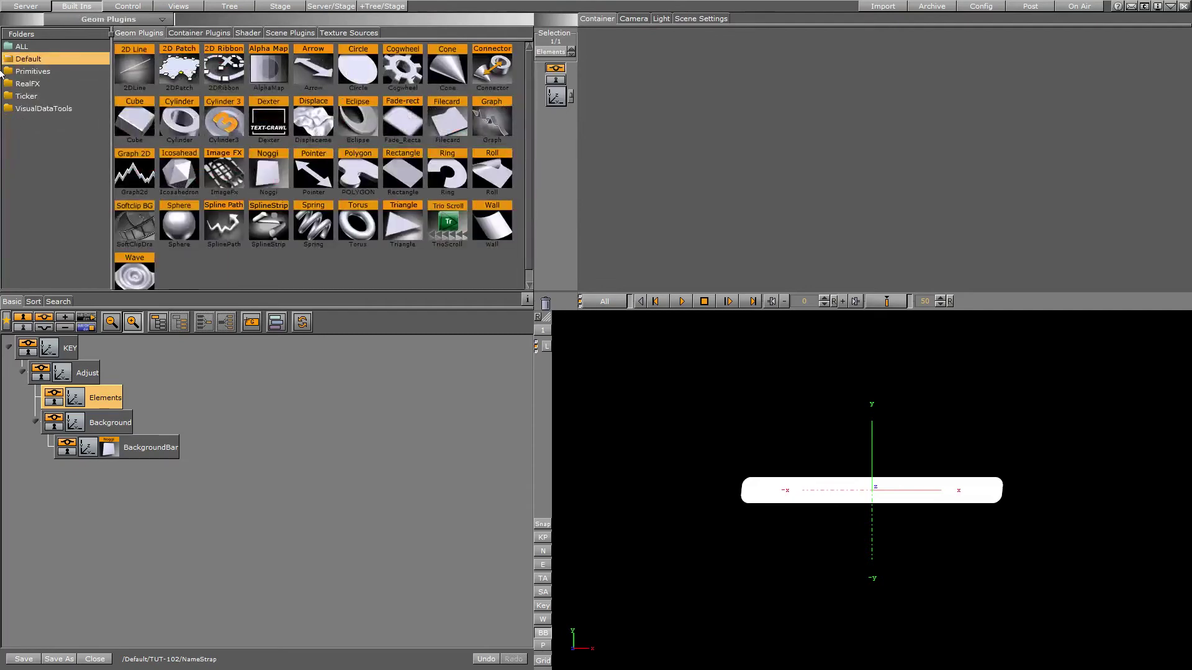
{"action": "left_click", "coordinate": [27, 71]}
{"action": "left_click", "coordinate": [26, 83]}
{"action": "left_click", "coordinate": [25, 56]}
- Import the Ubuntu-Bold font from the ubuntu-font-family-0.80 folder into the TUT-102 project
{"action": "left_click", "coordinate": [25, 7]}
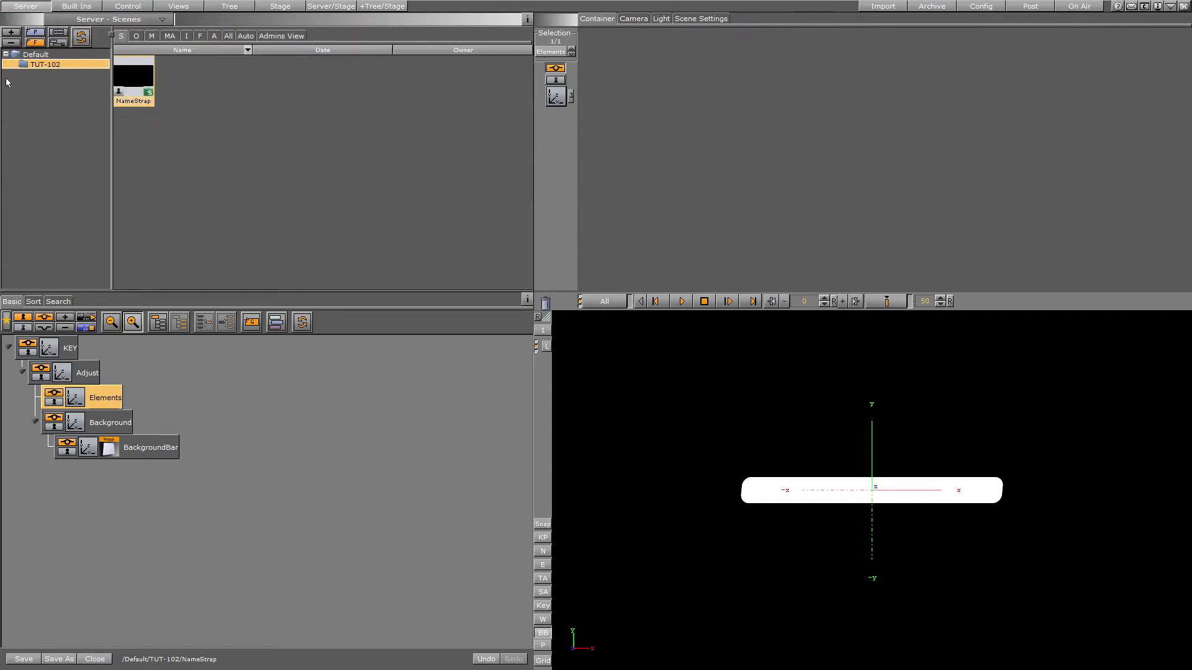
{"action": "left_click", "coordinate": [203, 141]}
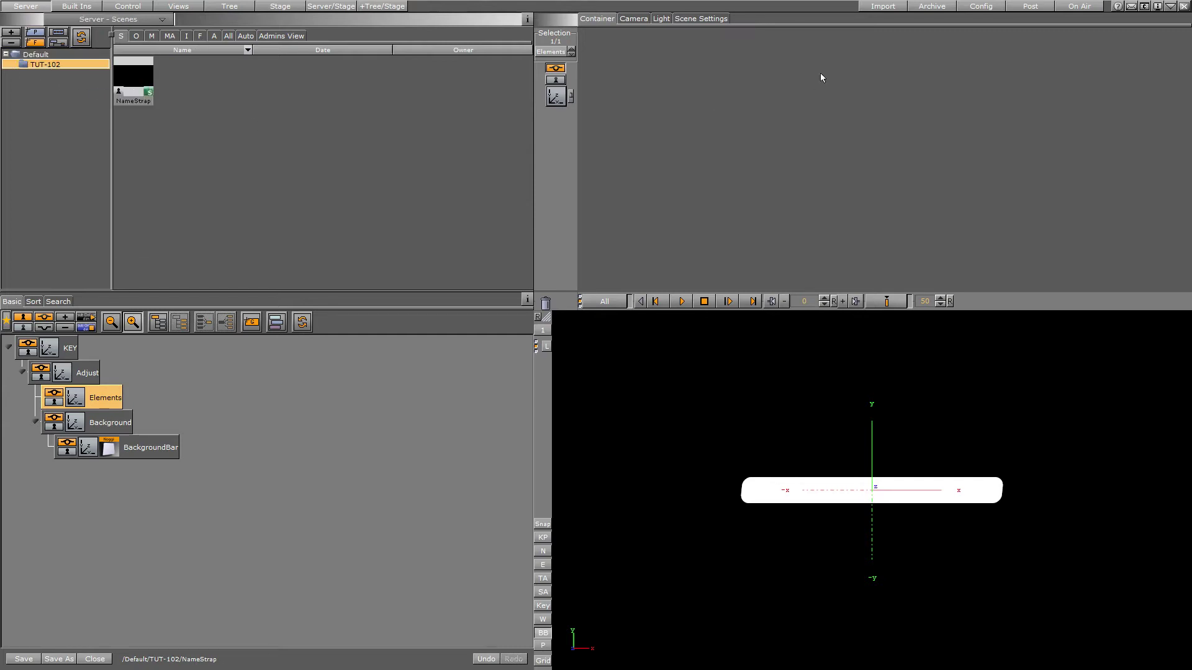
{"action": "left_click", "coordinate": [883, 7]}
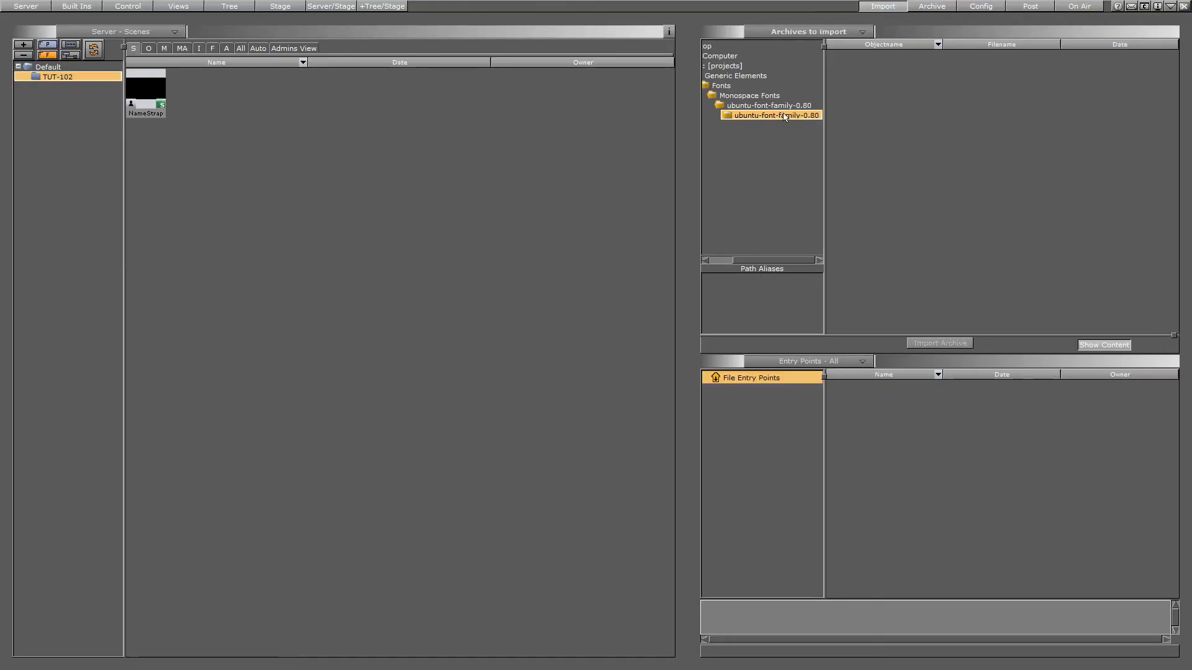
{"action": "left_click", "coordinate": [826, 35]}
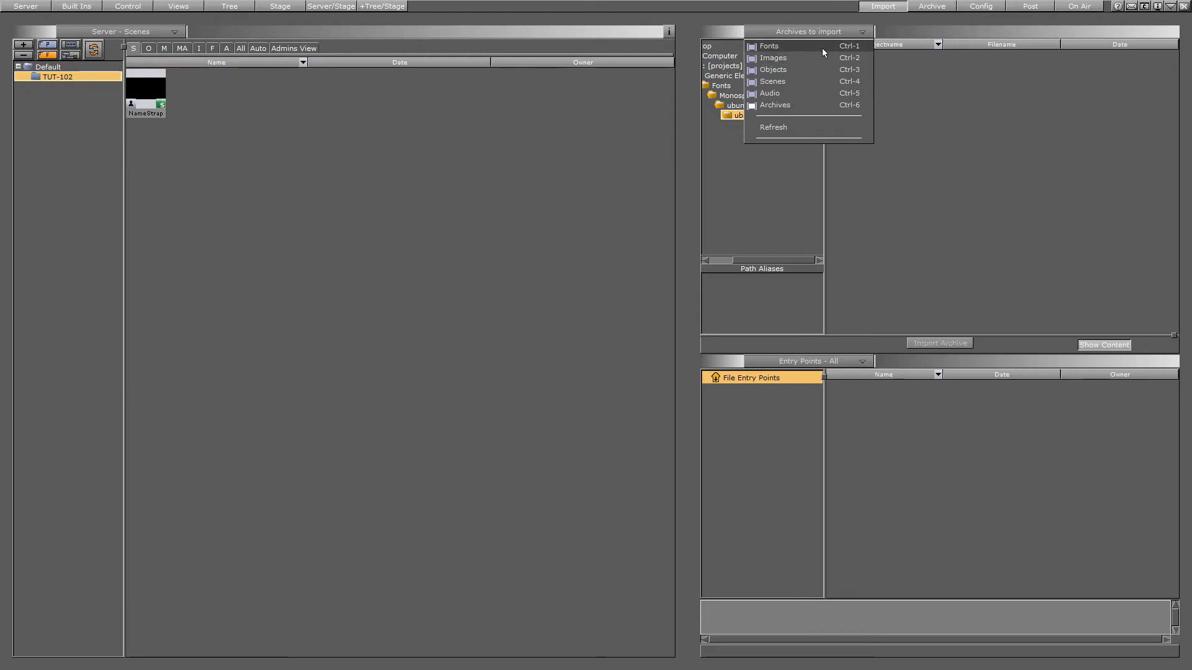
{"action": "left_click", "coordinate": [770, 47]}
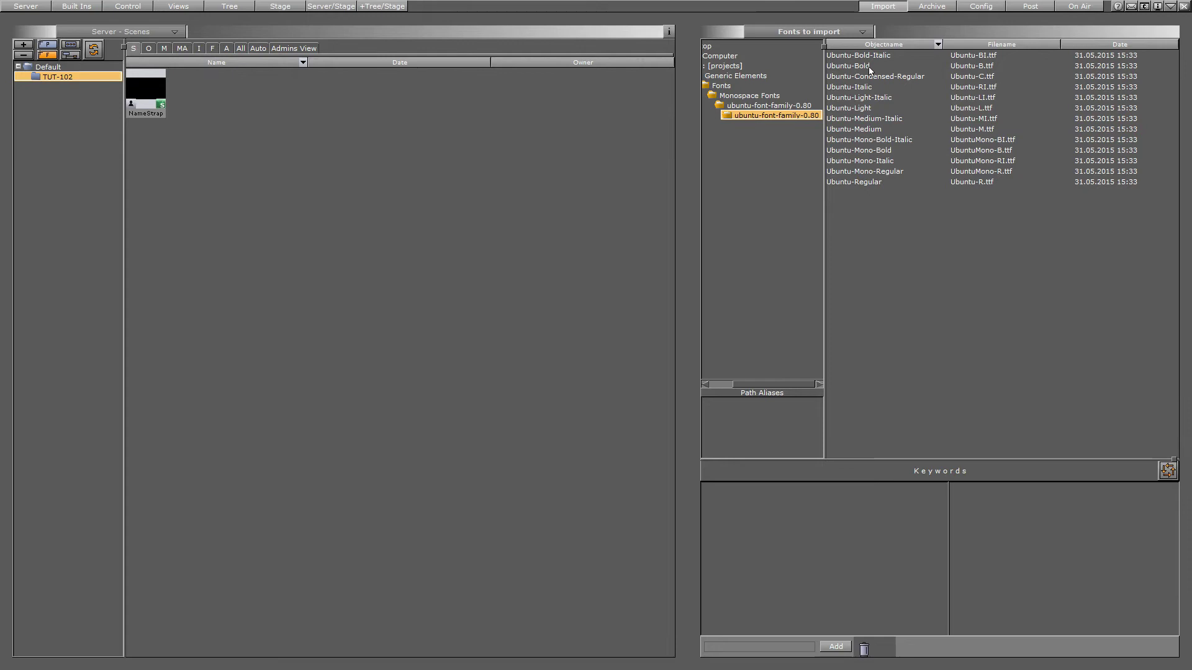
{"action": "left_click_drag", "start_coordinate": [869, 70], "coordinate": [437, 101]}
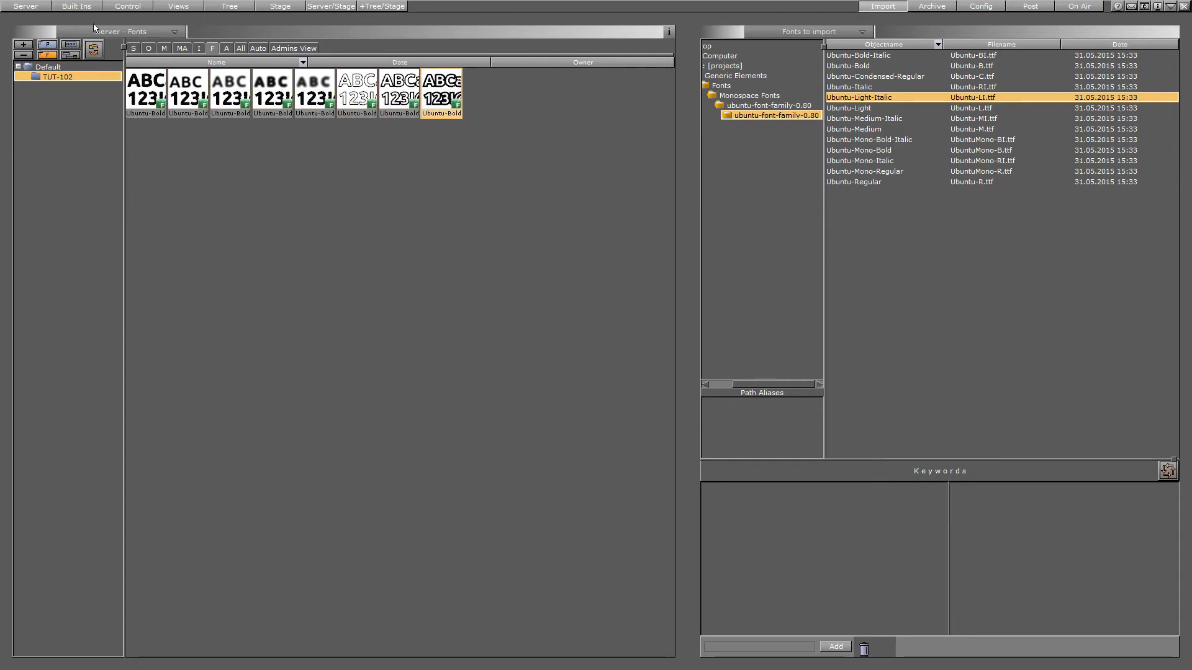
- Return to the scene's server view, and add a child group named Text under Elements
{"action": "left_click", "coordinate": [8, 5]}
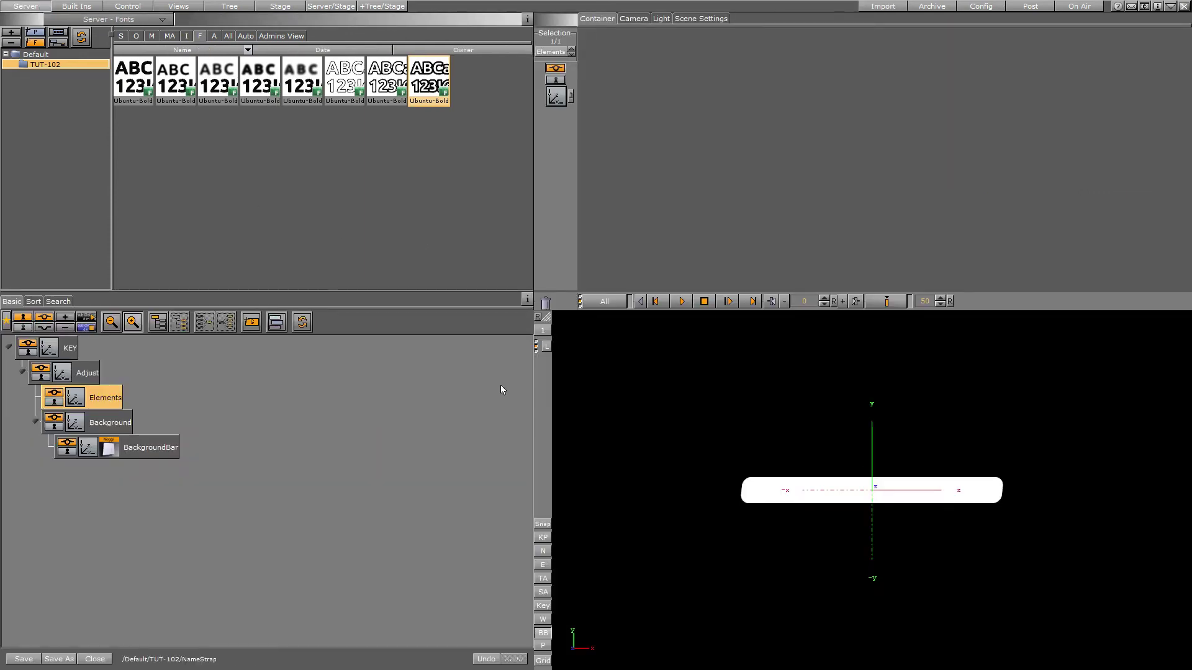
{"action": "left_click", "coordinate": [112, 424]}
{"action": "left_click", "coordinate": [112, 399]}
{"action": "left_click_drag", "start_coordinate": [251, 321], "coordinate": [161, 422]}
{"action": "type", "text": "Te"}
{"action": "key", "text": "Return"}
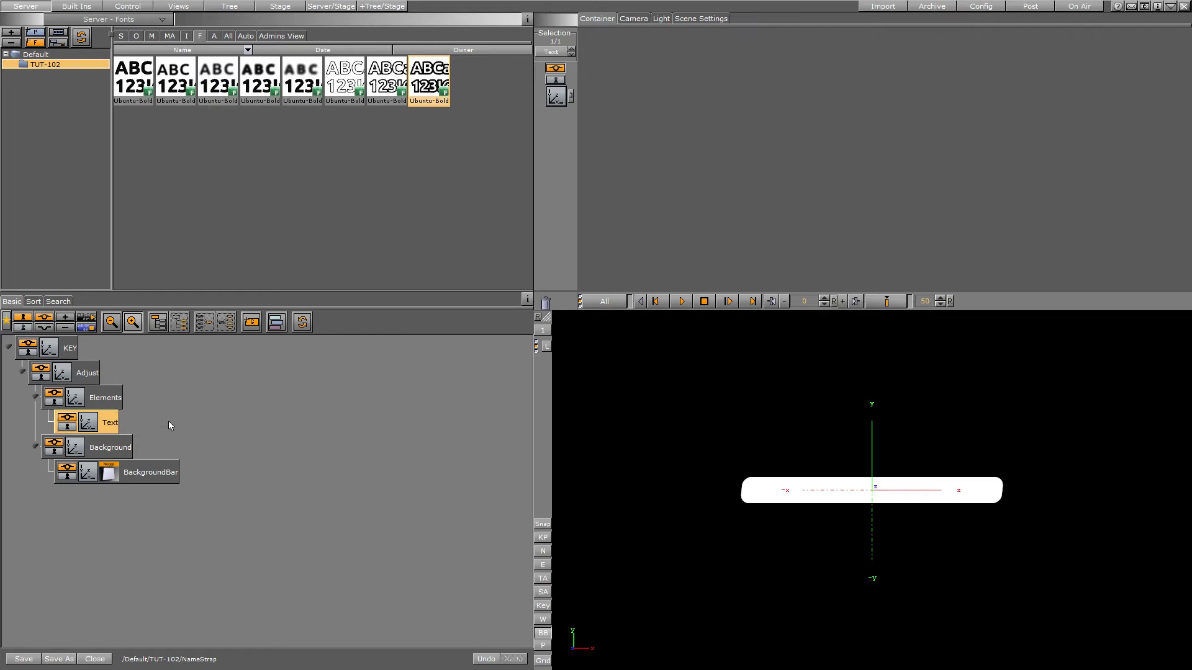
- Review the imported Ubuntu-Bold variants, and apply the plain Ubuntu-Bold font to the Text container
{"action": "left_click", "coordinate": [137, 81]}
{"action": "left_click_drag", "start_coordinate": [130, 78], "coordinate": [179, 98]}
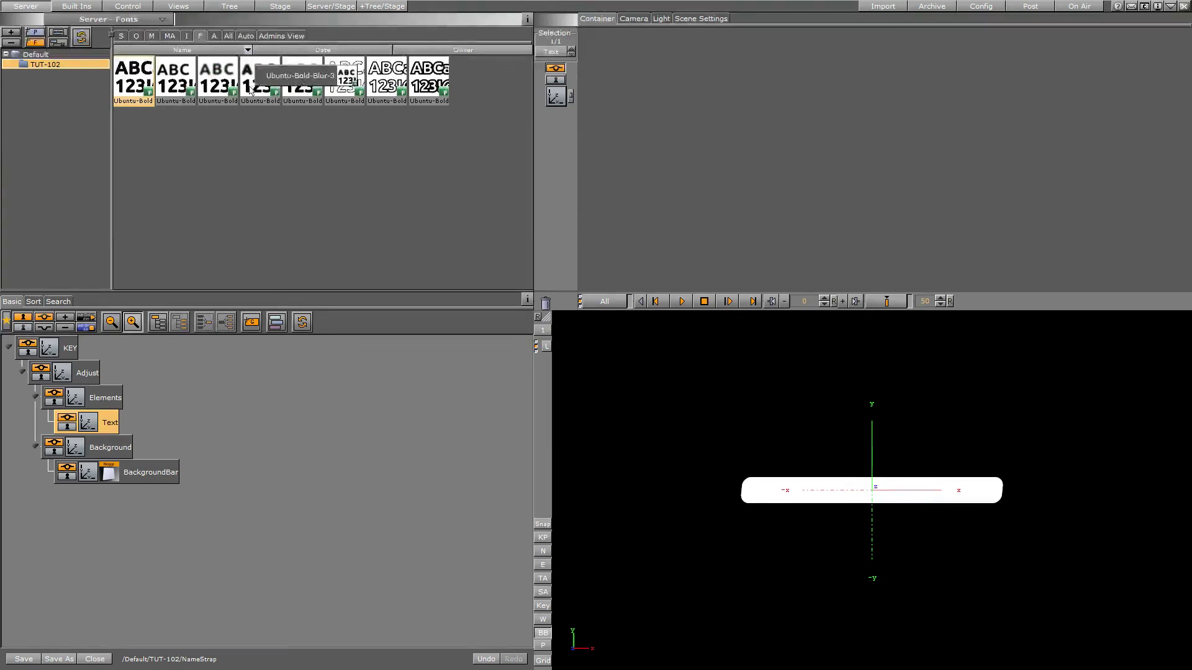
{"action": "left_click", "coordinate": [357, 78]}
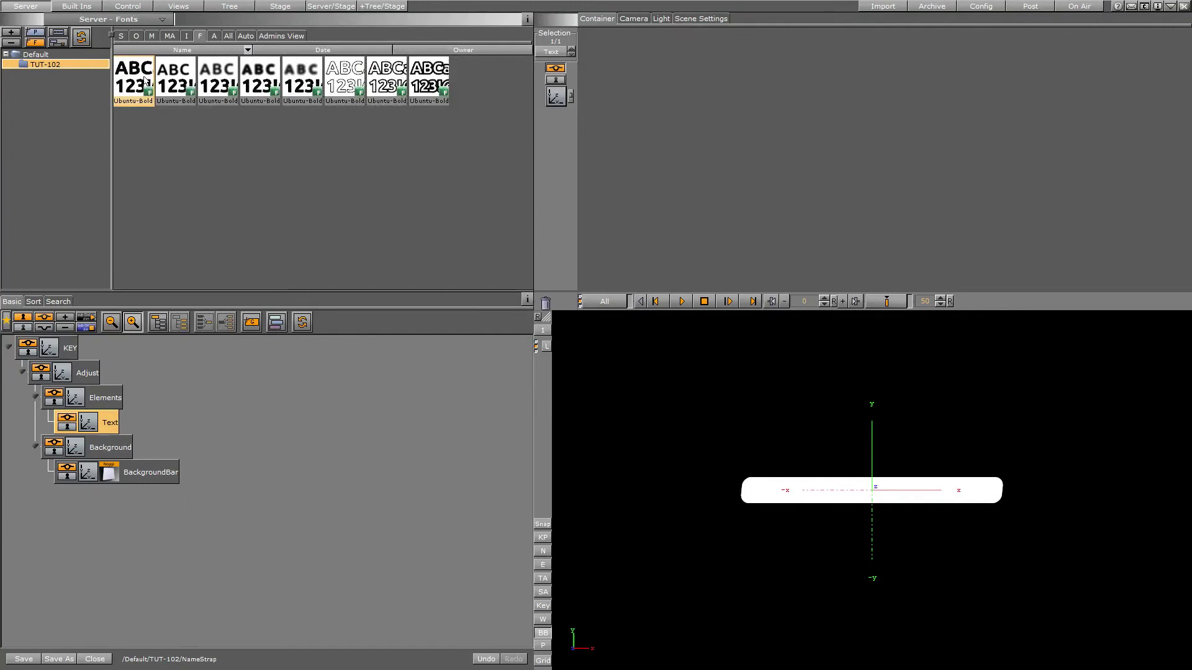
{"action": "left_click_drag", "start_coordinate": [127, 80], "coordinate": [105, 423]}
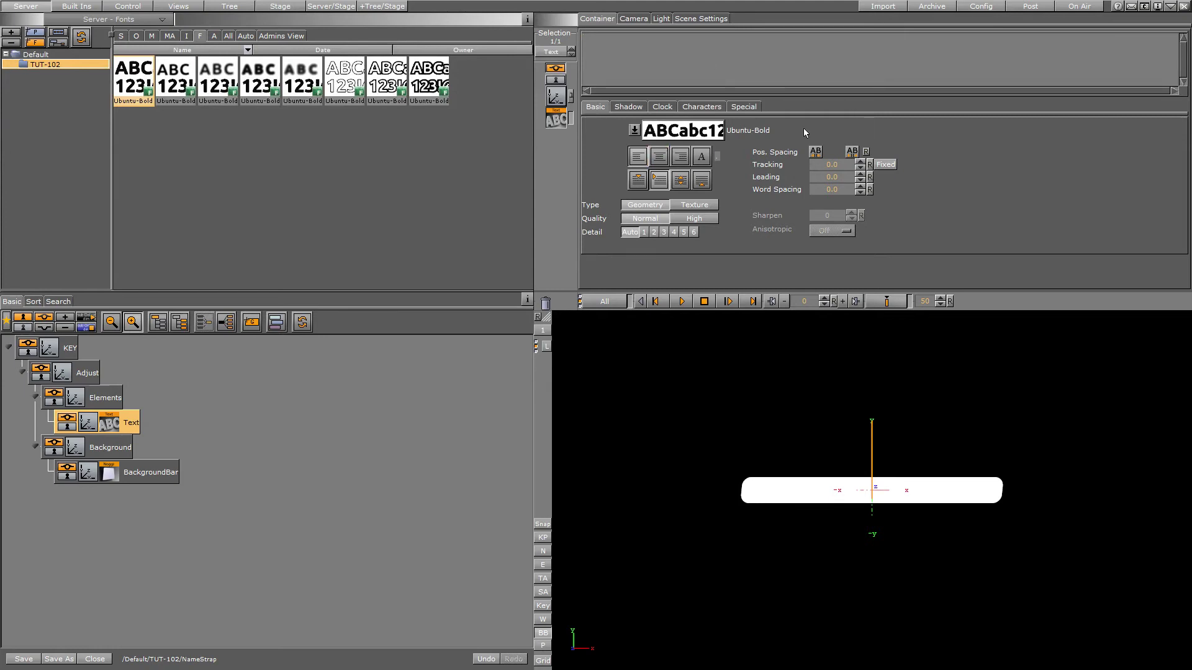
- Enter the sample person's full name in capitals as the Text container's content
{"action": "left_click", "coordinate": [740, 75]}
{"action": "type", "text": "J"}
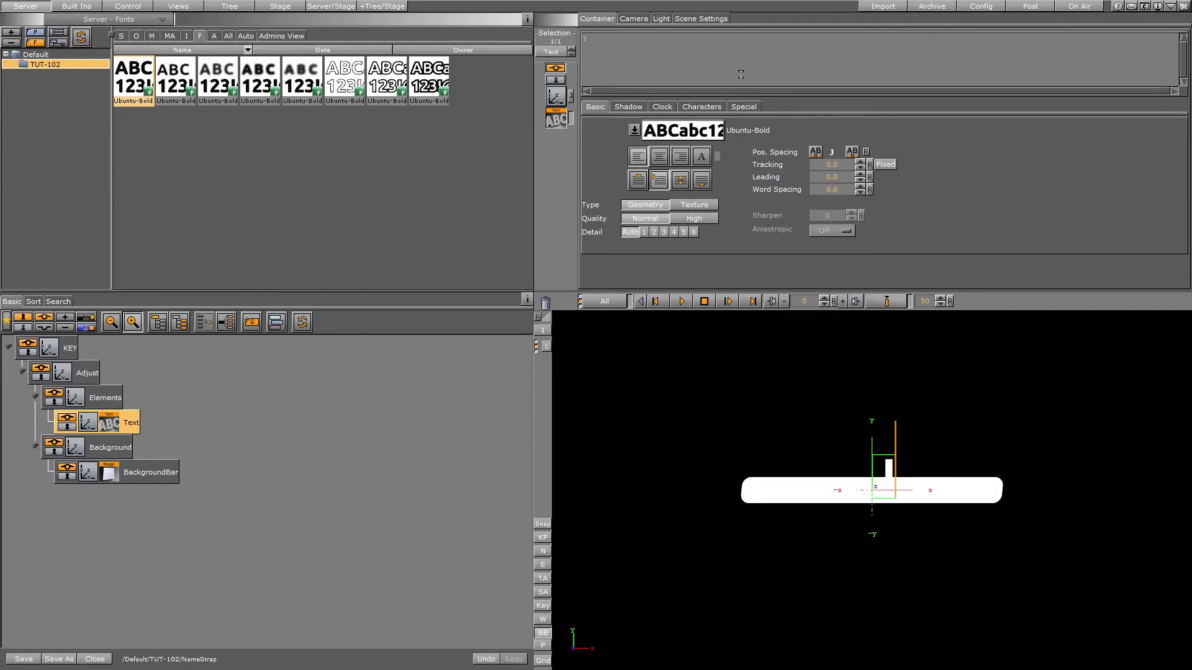
{"action": "type", "text": "OE SMITH"}
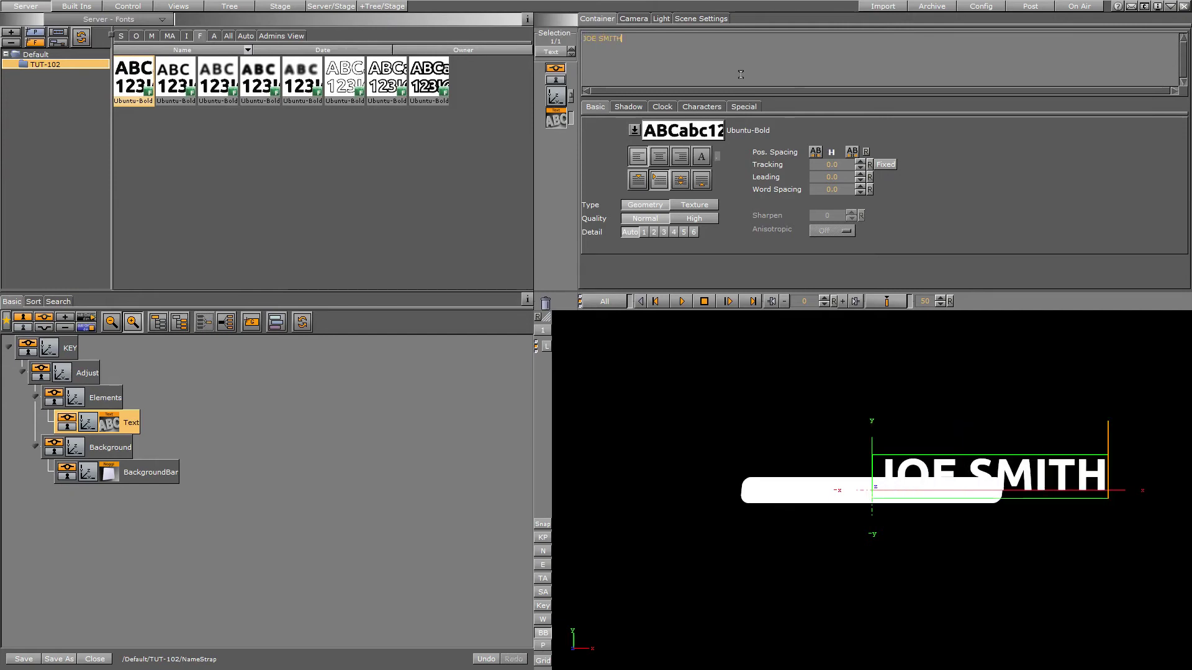
- Compare the Text container's transformation properties with its text geometry properties
{"action": "left_click", "coordinate": [562, 100]}
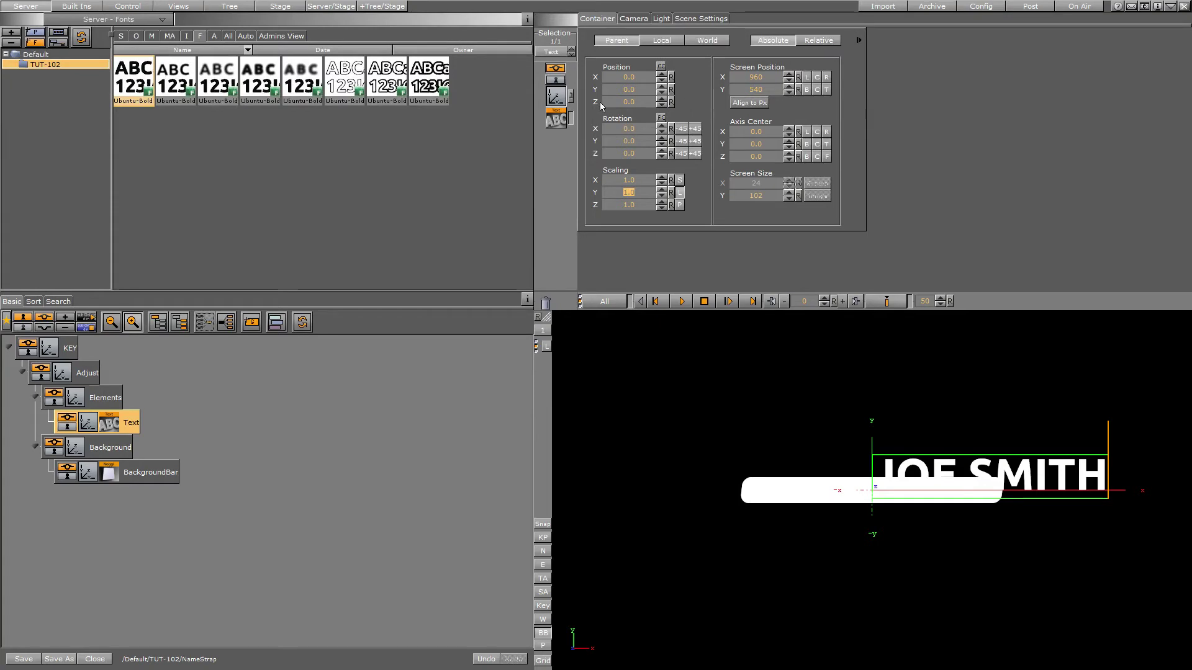
{"action": "left_click", "coordinate": [110, 422]}
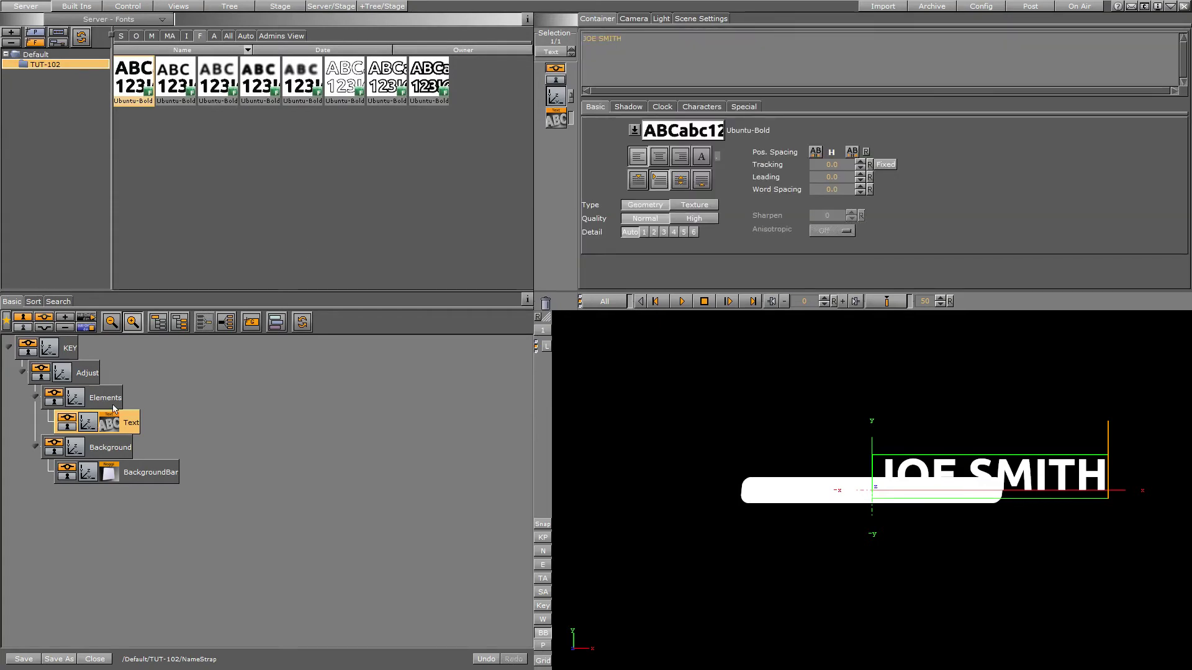
{"action": "left_click", "coordinate": [88, 422]}
{"action": "left_click", "coordinate": [560, 118]}
{"action": "left_click", "coordinate": [564, 103]}
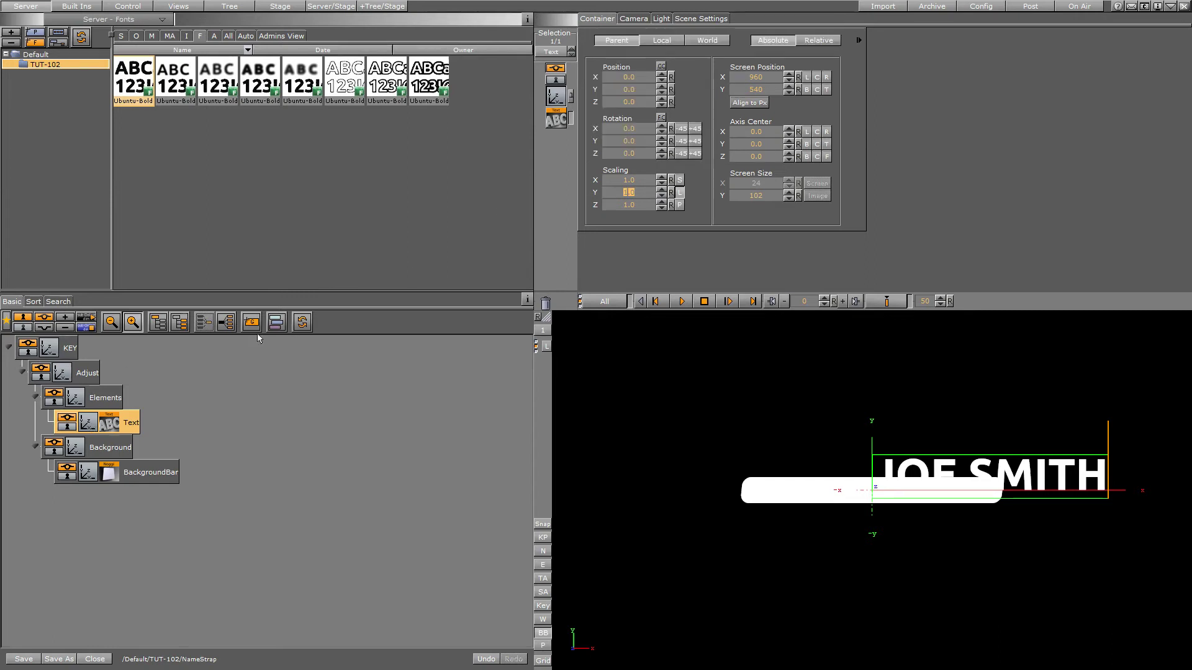
{"action": "left_click", "coordinate": [560, 122]}
{"action": "left_click", "coordinate": [559, 101]}
{"action": "left_click", "coordinate": [558, 121]}
- Shift the Text container along the X axis to about -136 so the name starts near the bar's left end
{"action": "left_click", "coordinate": [559, 102]}
{"action": "left_click_drag", "start_coordinate": [642, 78], "coordinate": [554, 81]}
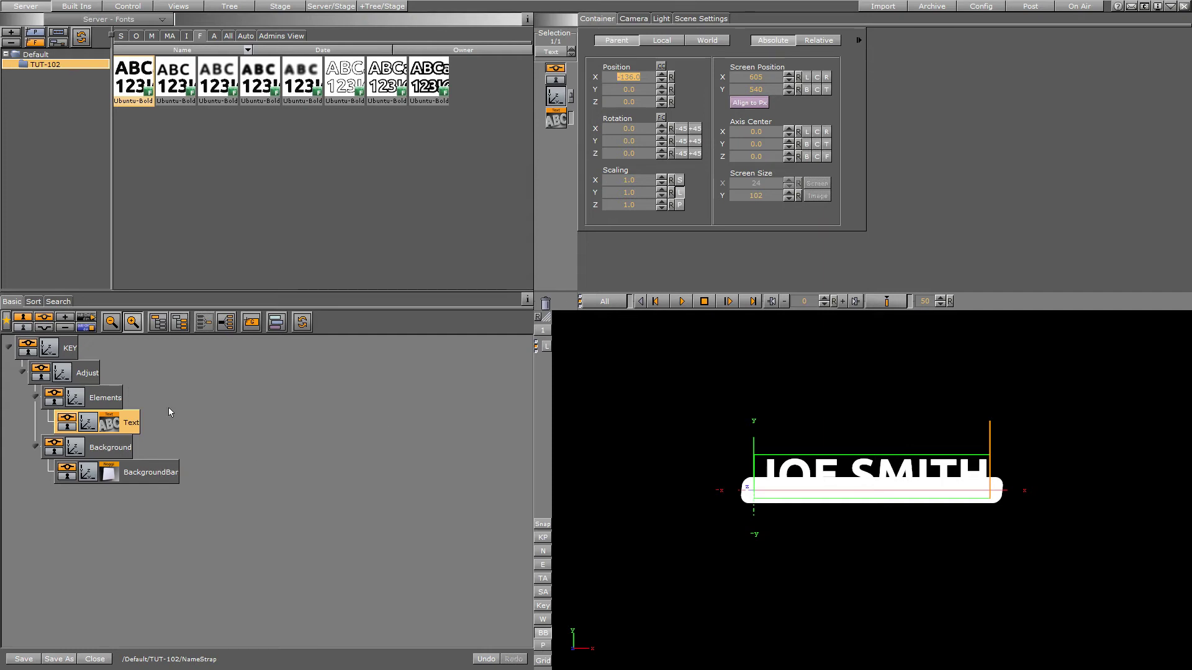
{"action": "left_click", "coordinate": [153, 37]}
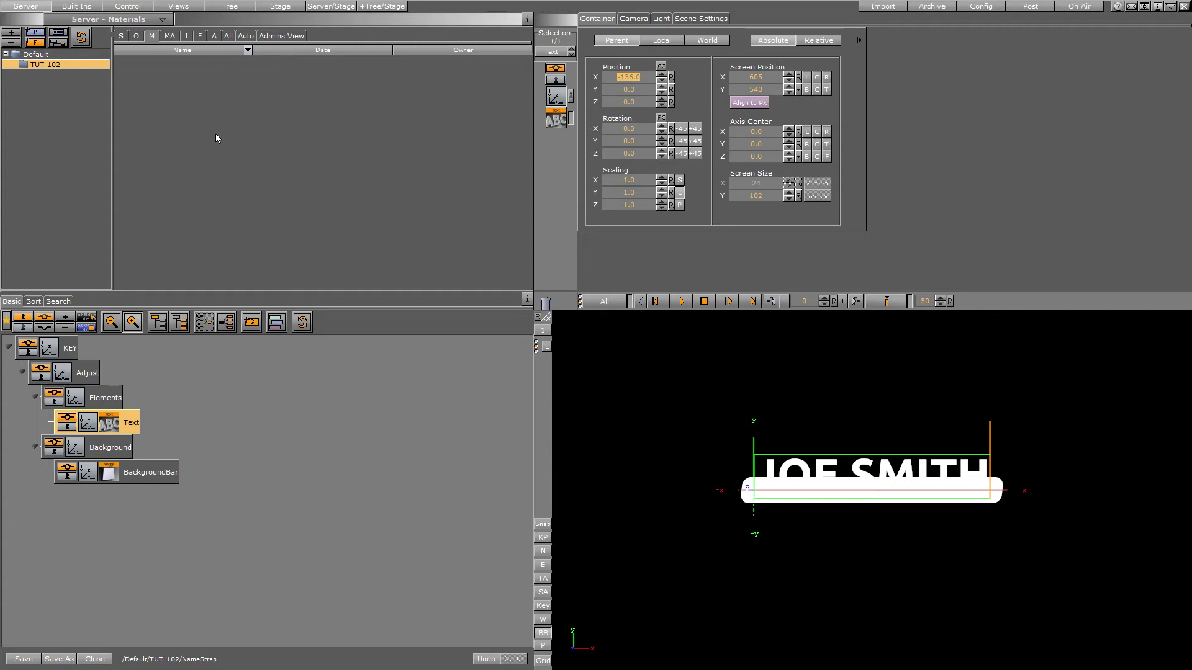
{"action": "right_click", "coordinate": [191, 108]}
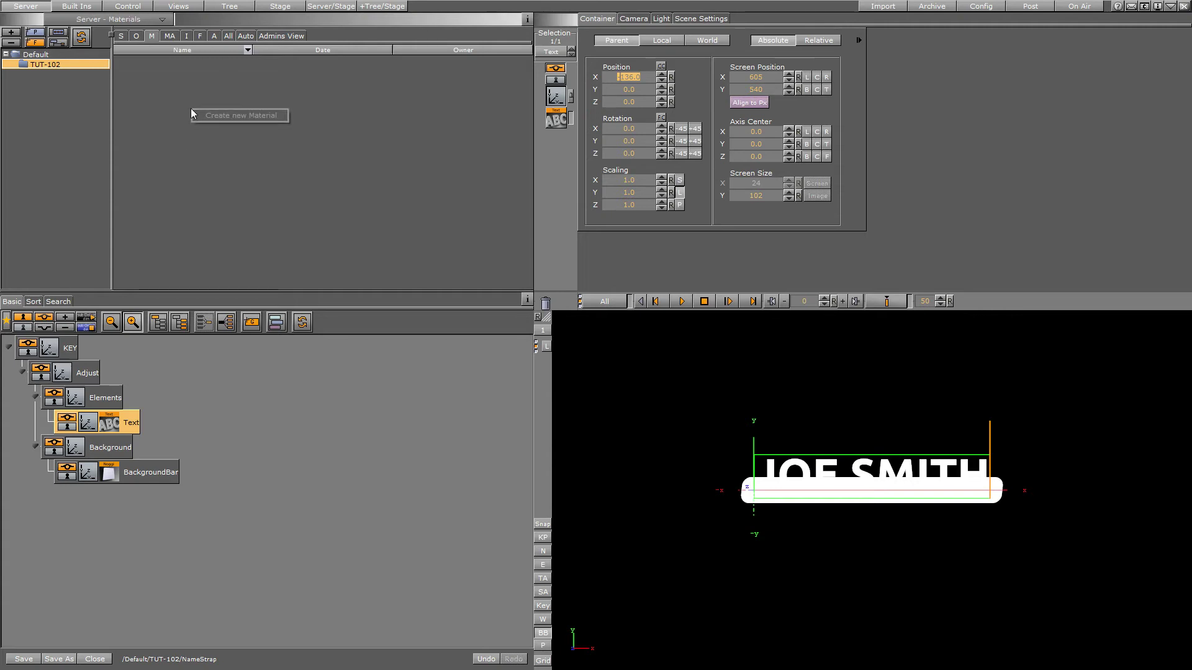
{"action": "left_click", "coordinate": [246, 117]}
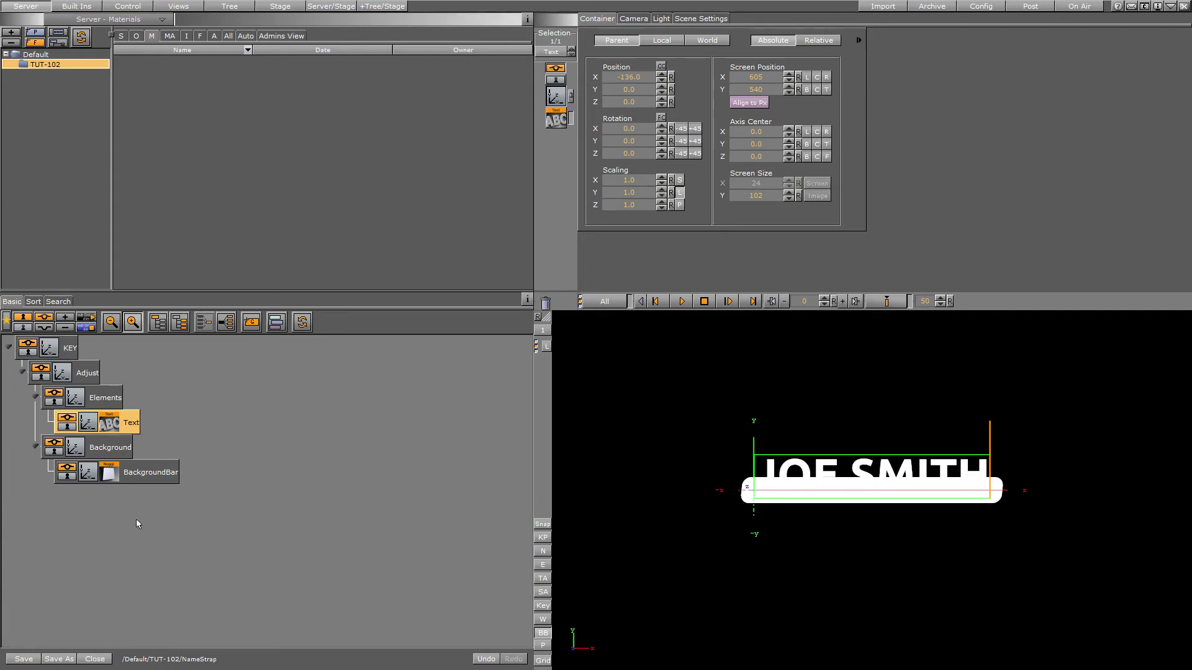
- Add a material to the BackgroundBar container and open the material's settings
{"action": "left_click", "coordinate": [149, 475]}
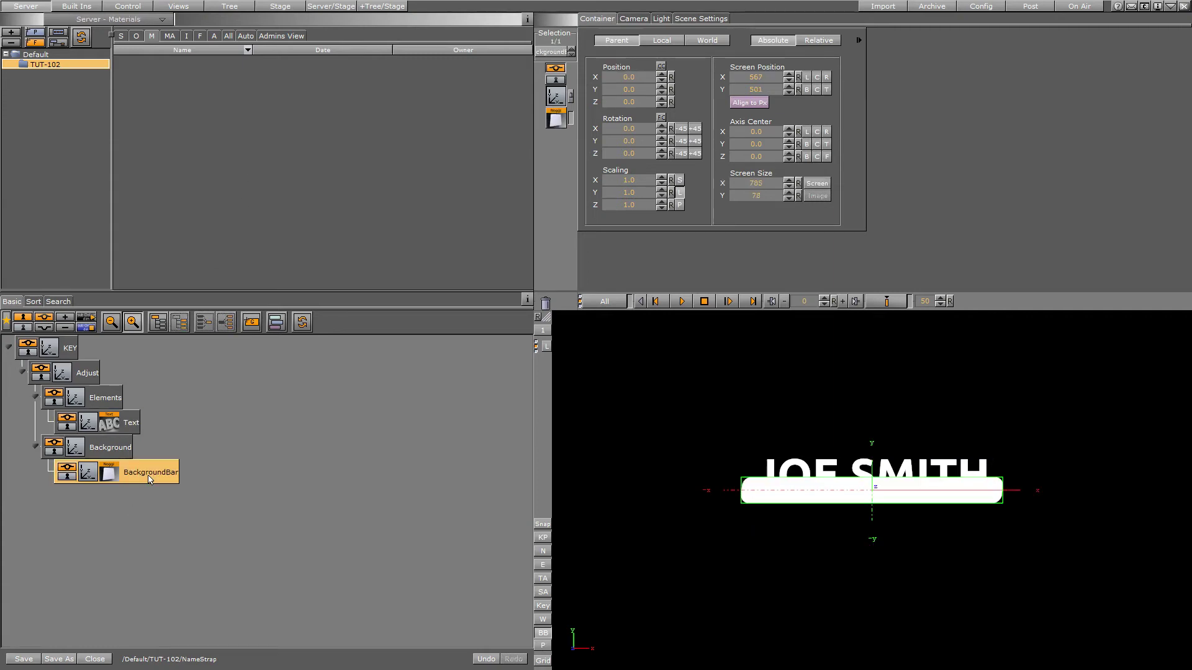
{"action": "right_click", "coordinate": [149, 477]}
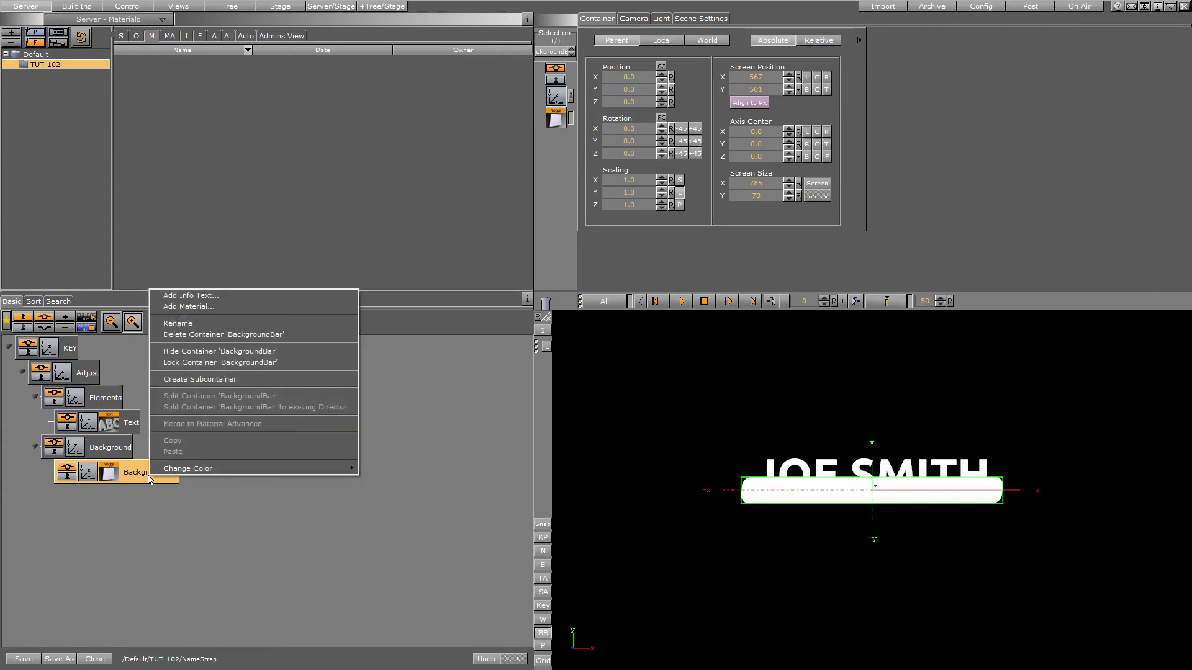
{"action": "left_click", "coordinate": [208, 306]}
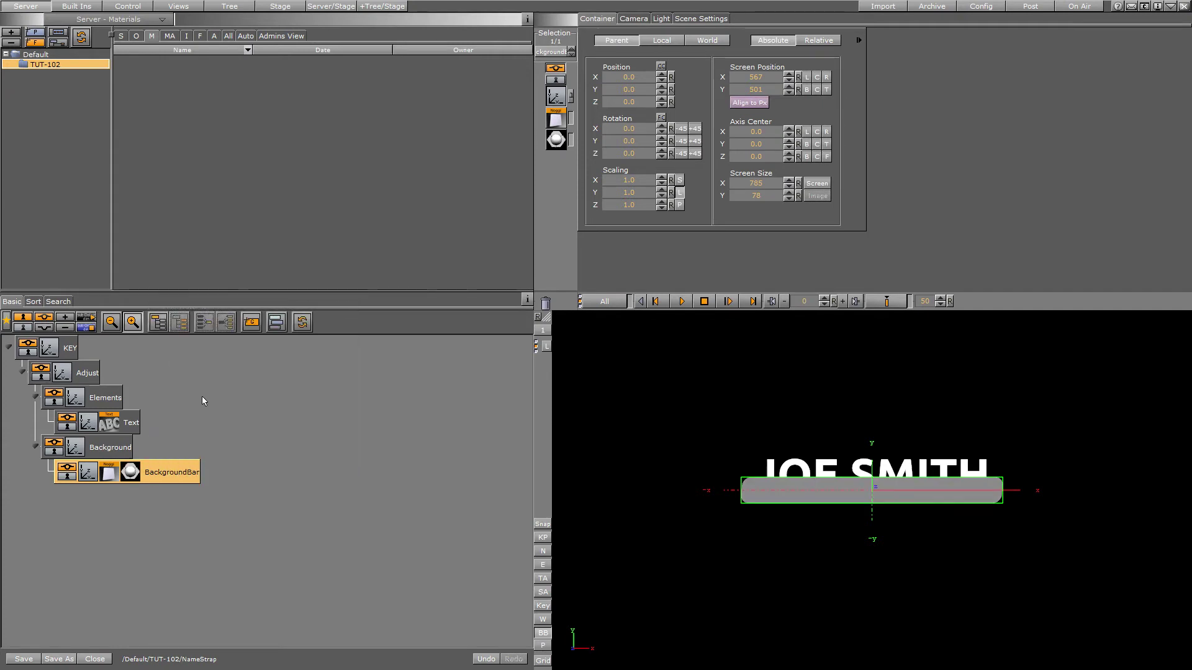
{"action": "left_click", "coordinate": [131, 475]}
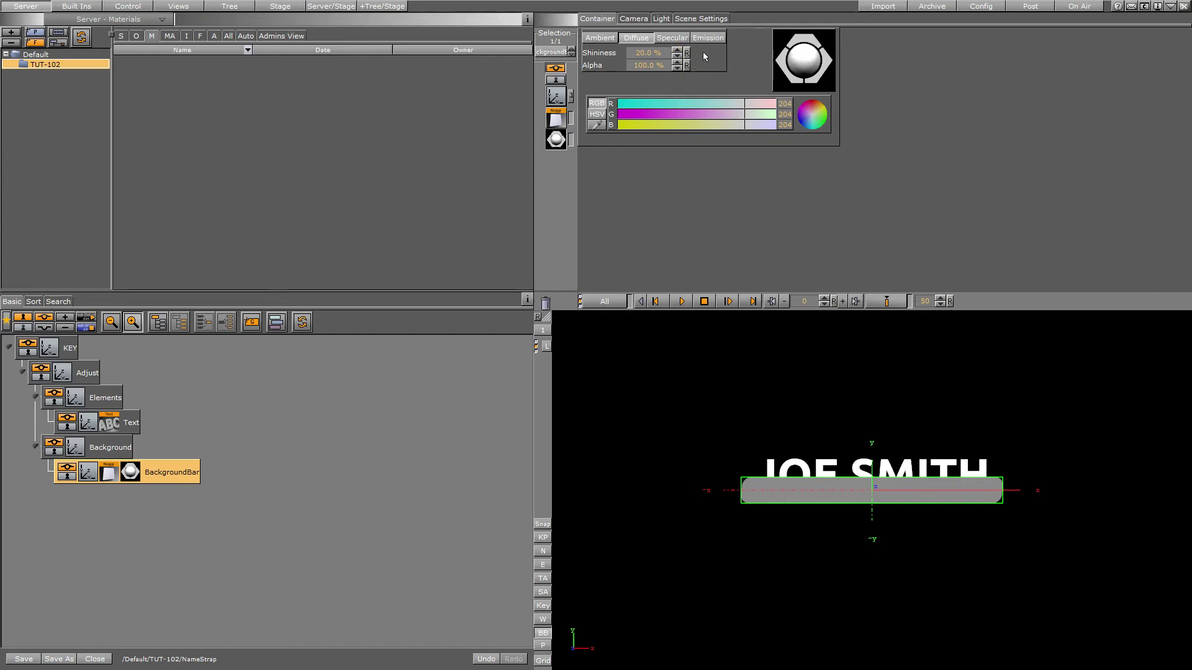
- Colour the BackgroundBar material dark blue through its emission component, at about R 37, G 61 and B 139, and hide the bounding box
{"action": "left_click", "coordinate": [679, 103]}
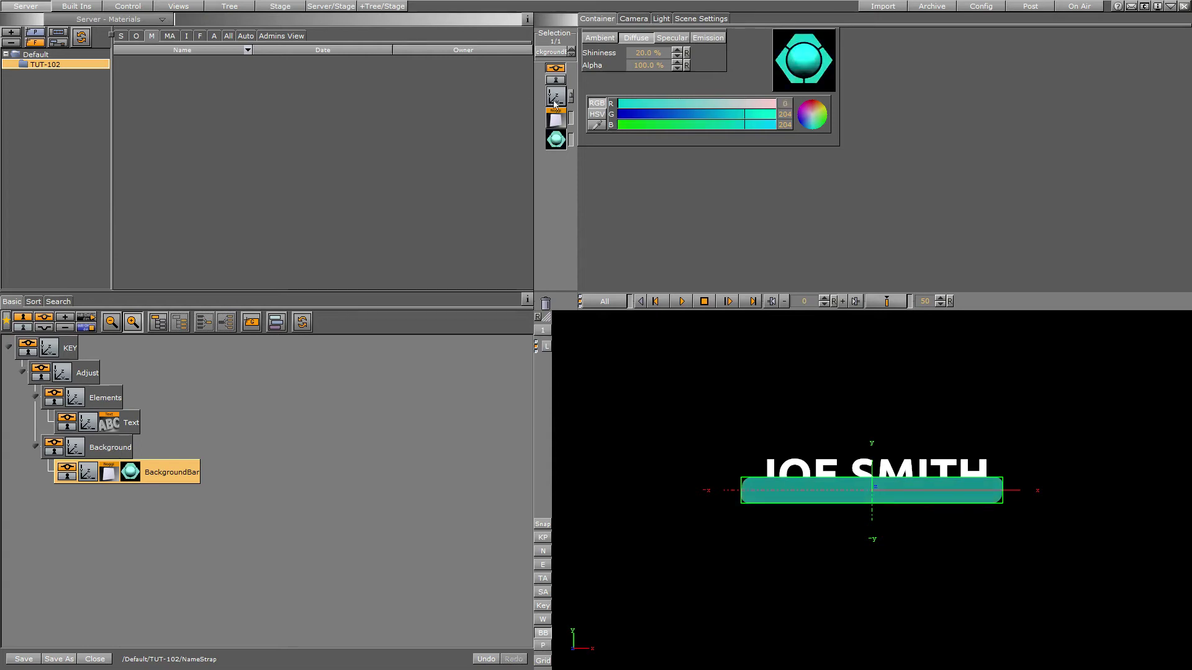
{"action": "left_click_drag", "start_coordinate": [633, 125], "coordinate": [733, 125]}
{"action": "left_click", "coordinate": [674, 40]}
{"action": "left_click", "coordinate": [600, 37]}
{"action": "left_click", "coordinate": [708, 38]}
{"action": "left_click_drag", "start_coordinate": [651, 115], "coordinate": [664, 119]}
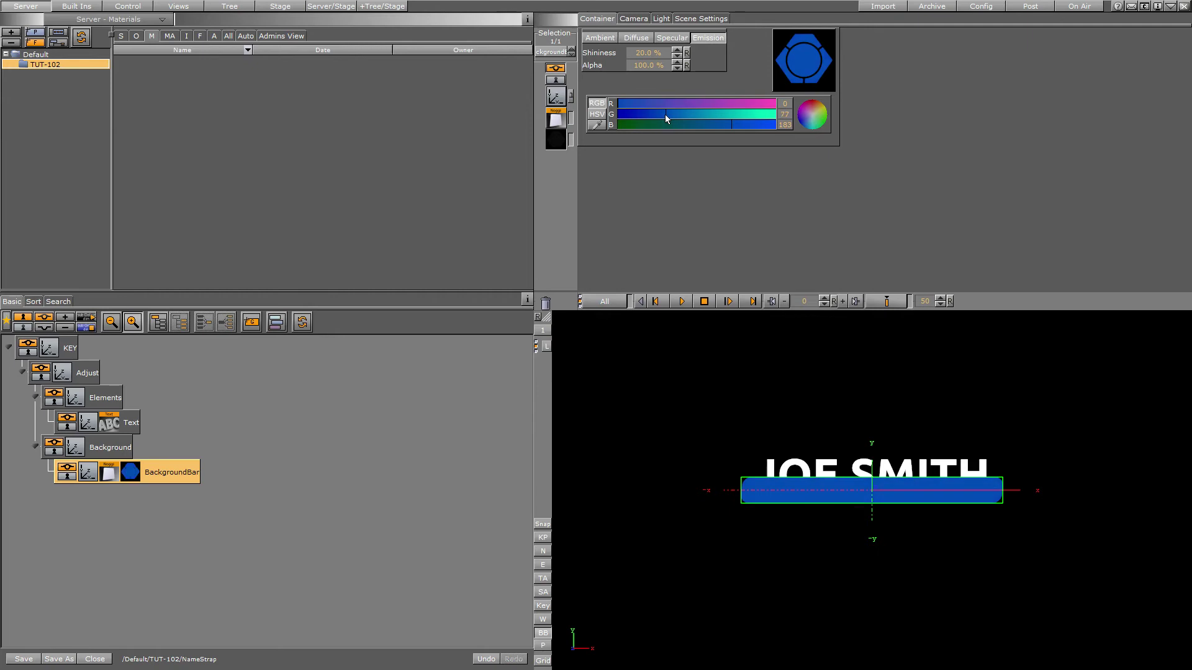
{"action": "left_click", "coordinate": [641, 104]}
{"action": "left_click", "coordinate": [703, 124]}
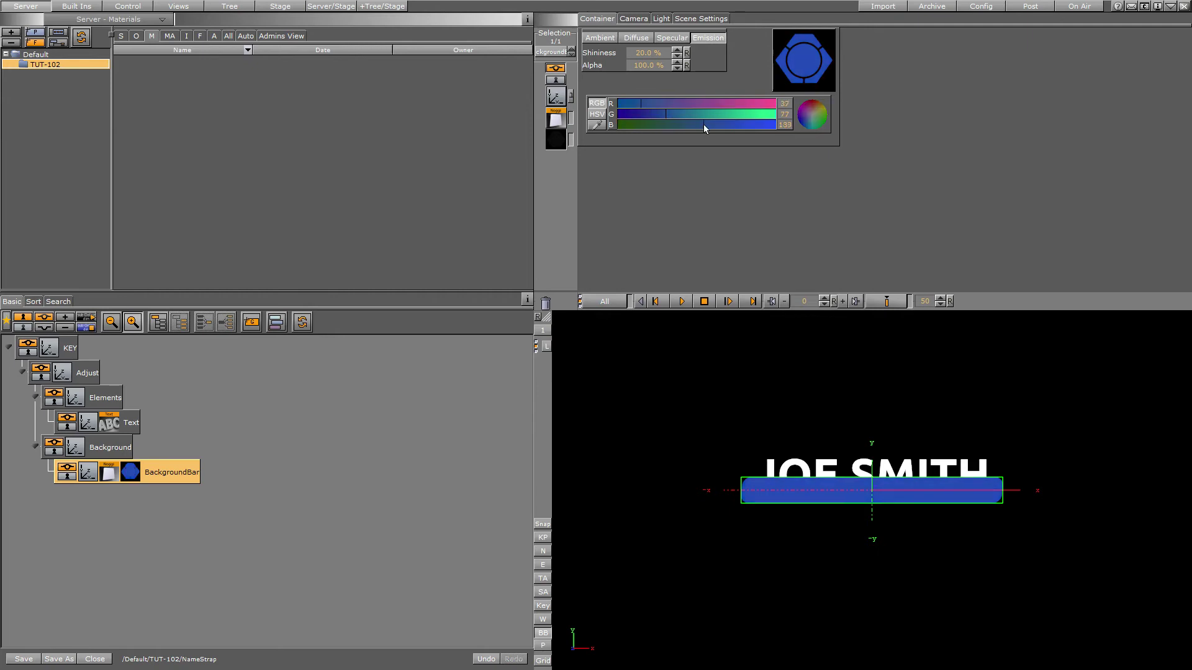
{"action": "left_click_drag", "start_coordinate": [662, 114], "coordinate": [656, 118]}
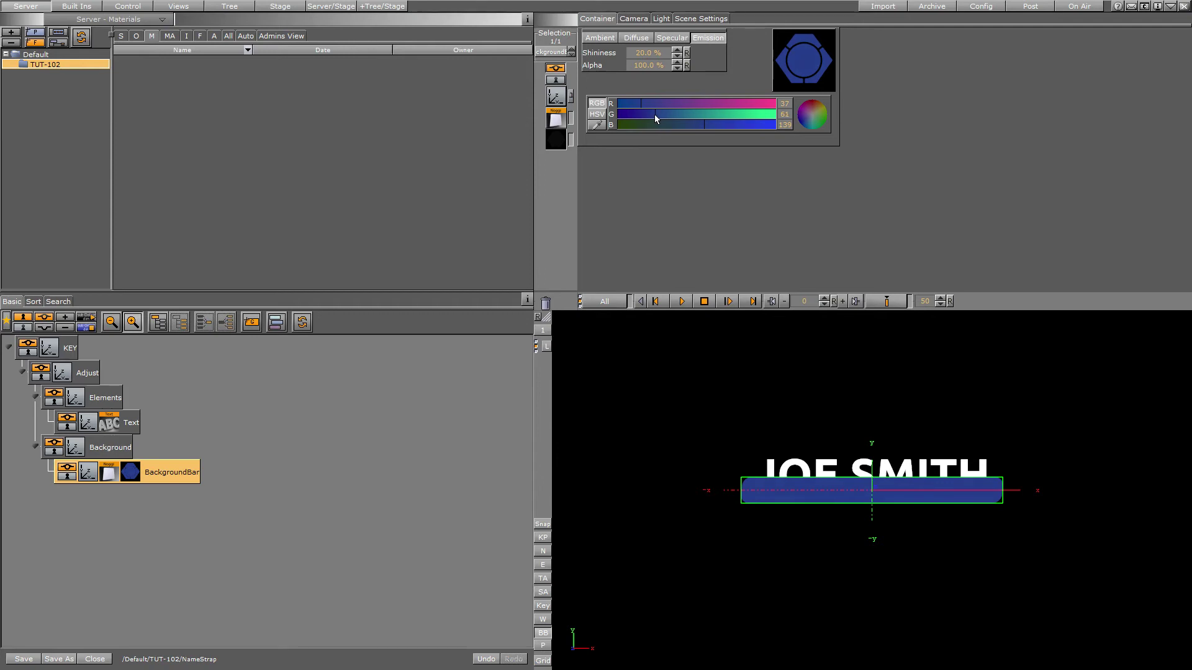
{"action": "left_click", "coordinate": [542, 633]}
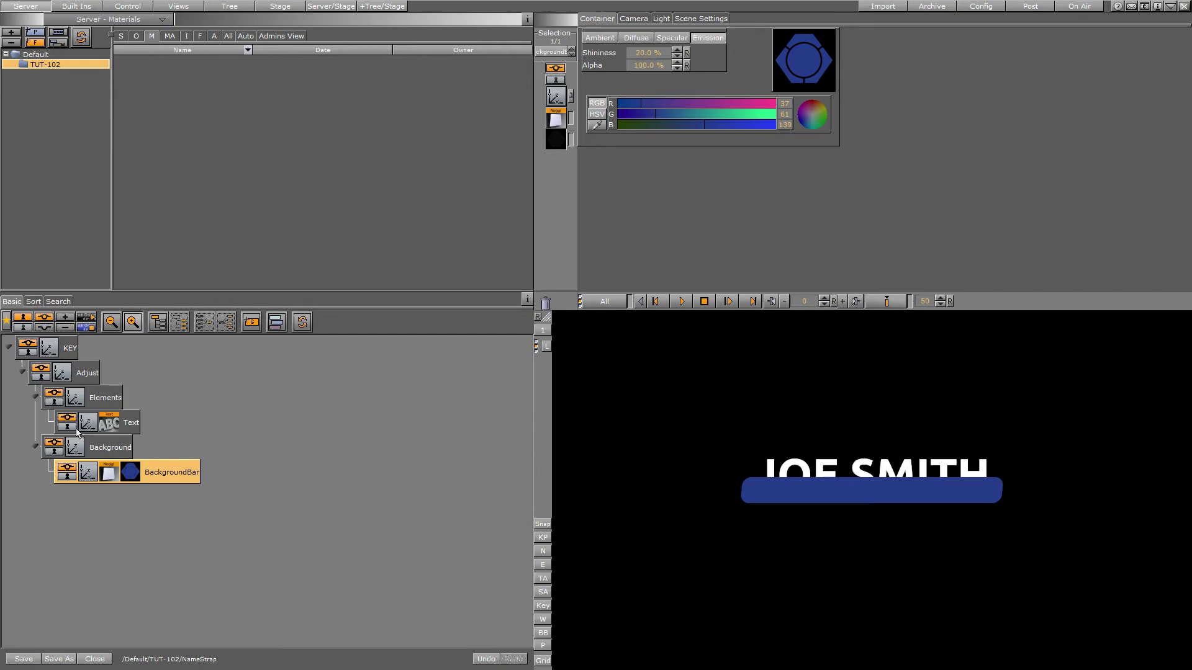
- Compare the Z positions of the Text and BackgroundBar containers
{"action": "left_click", "coordinate": [36, 398]}
{"action": "left_click", "coordinate": [35, 422]}
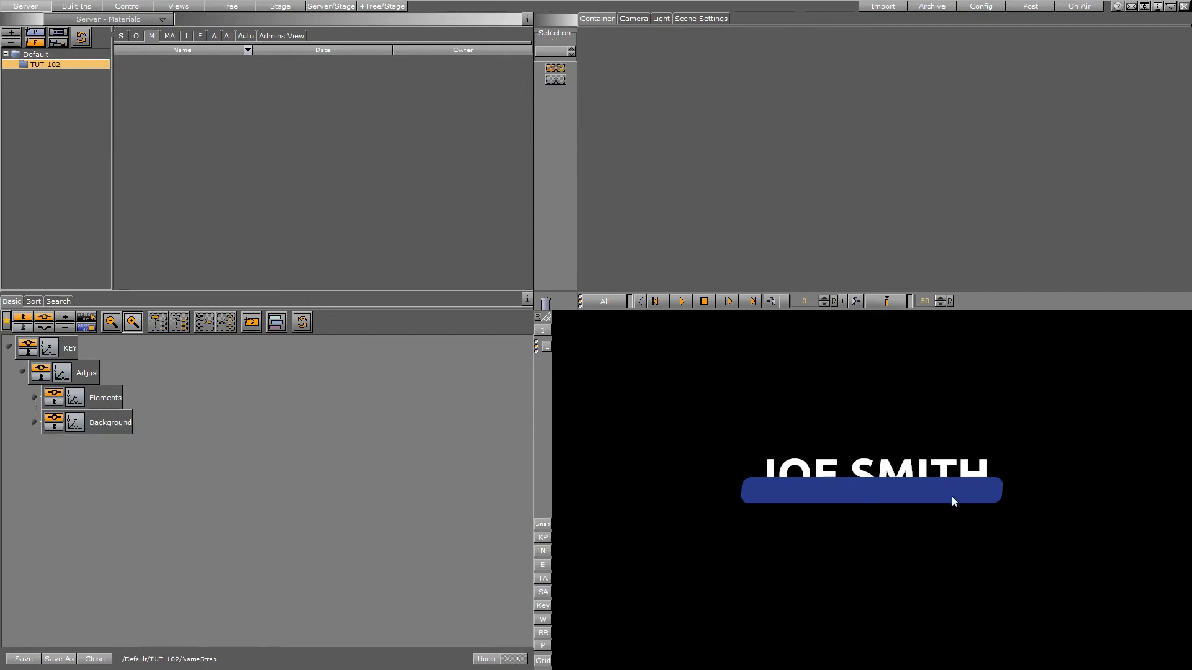
{"action": "left_click", "coordinate": [34, 422]}
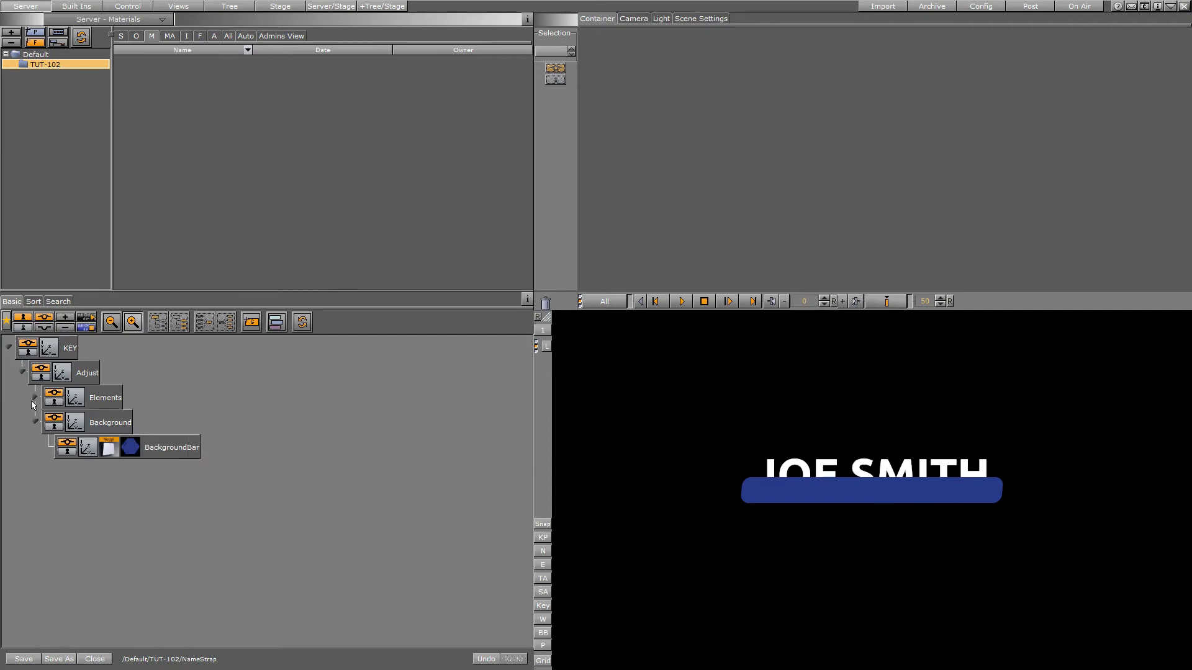
{"action": "left_click", "coordinate": [36, 397]}
{"action": "left_click", "coordinate": [87, 422]}
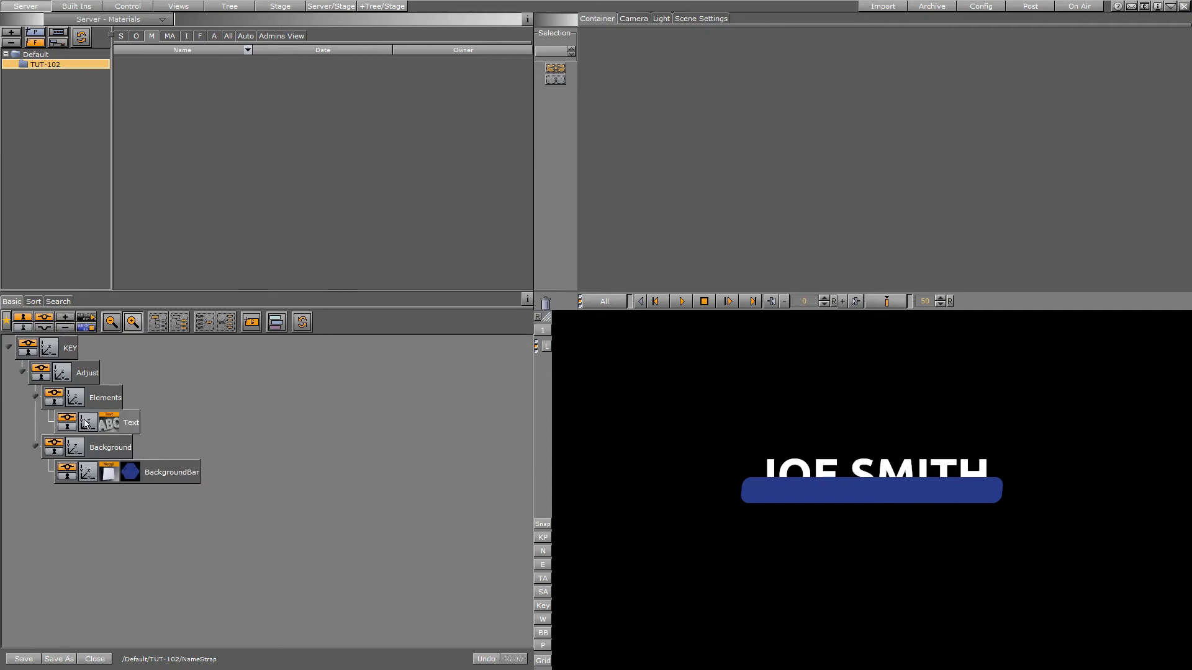
{"action": "left_click", "coordinate": [639, 101]}
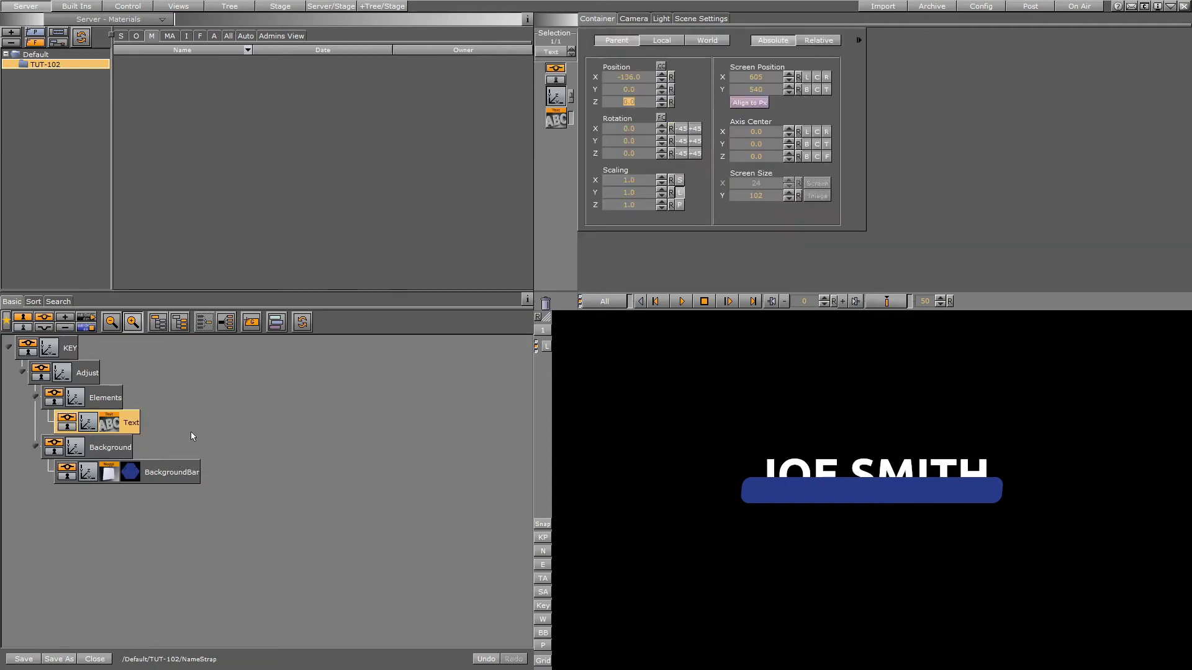
{"action": "left_click", "coordinate": [89, 473]}
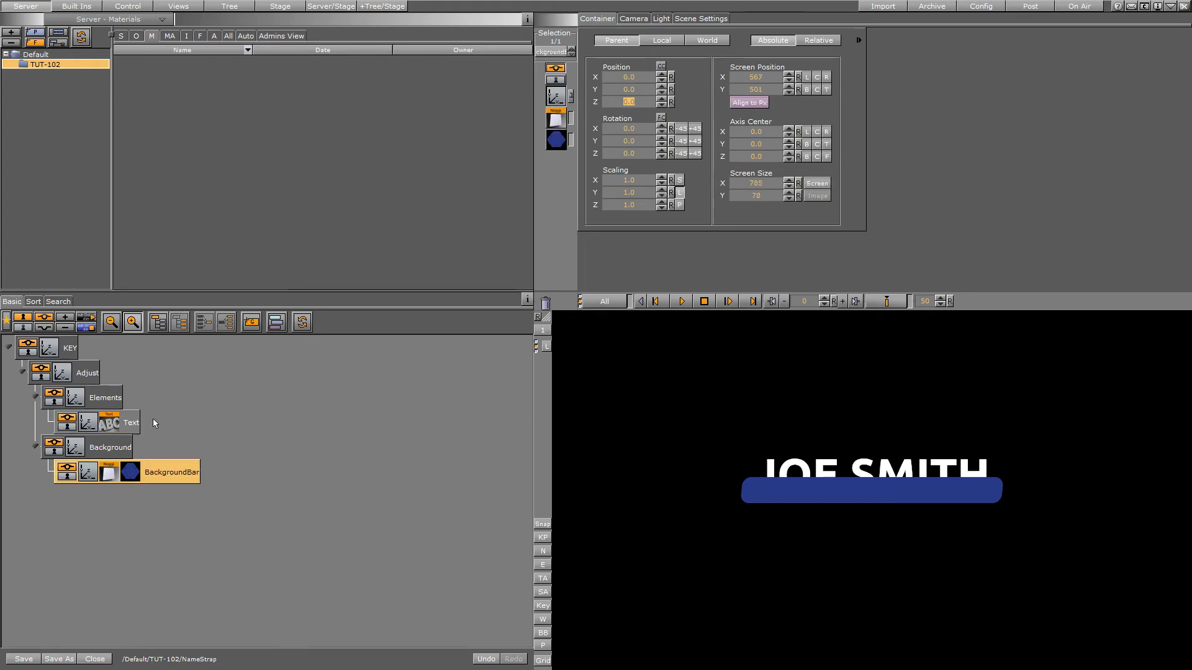
- Try the Elements container below Background under Adjust, and restore the original order
{"action": "left_click", "coordinate": [36, 398]}
{"action": "left_click", "coordinate": [36, 422]}
{"action": "left_click_drag", "start_coordinate": [107, 400], "coordinate": [97, 427]}
{"action": "left_click", "coordinate": [108, 407]}
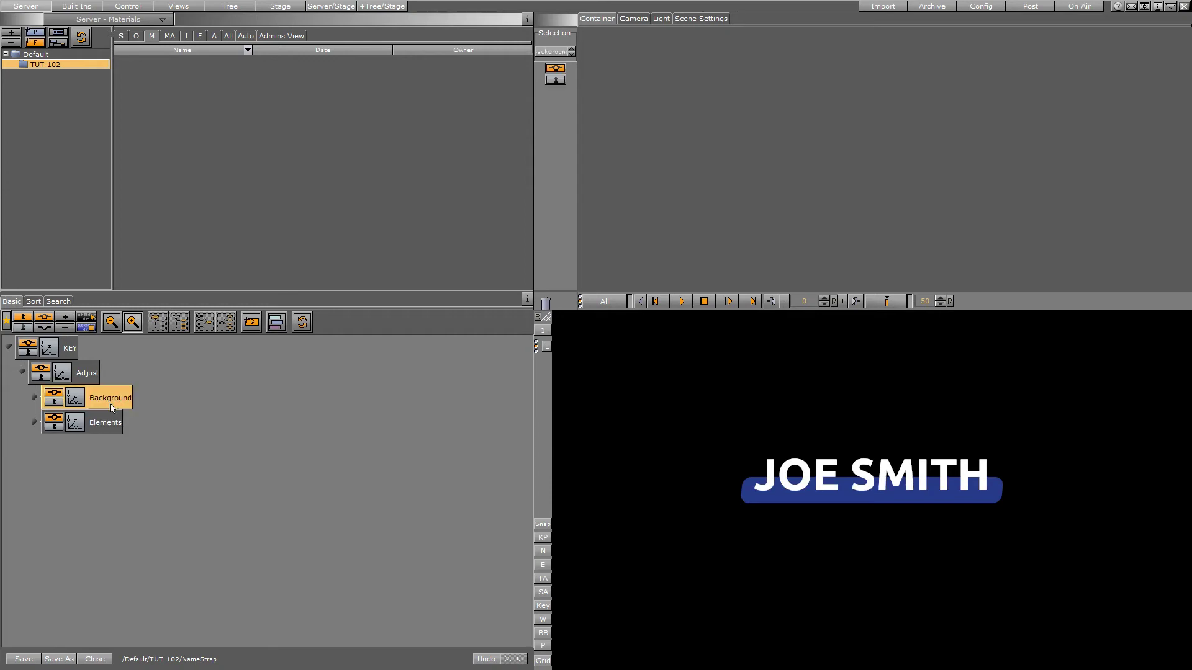
{"action": "left_click", "coordinate": [109, 414]}
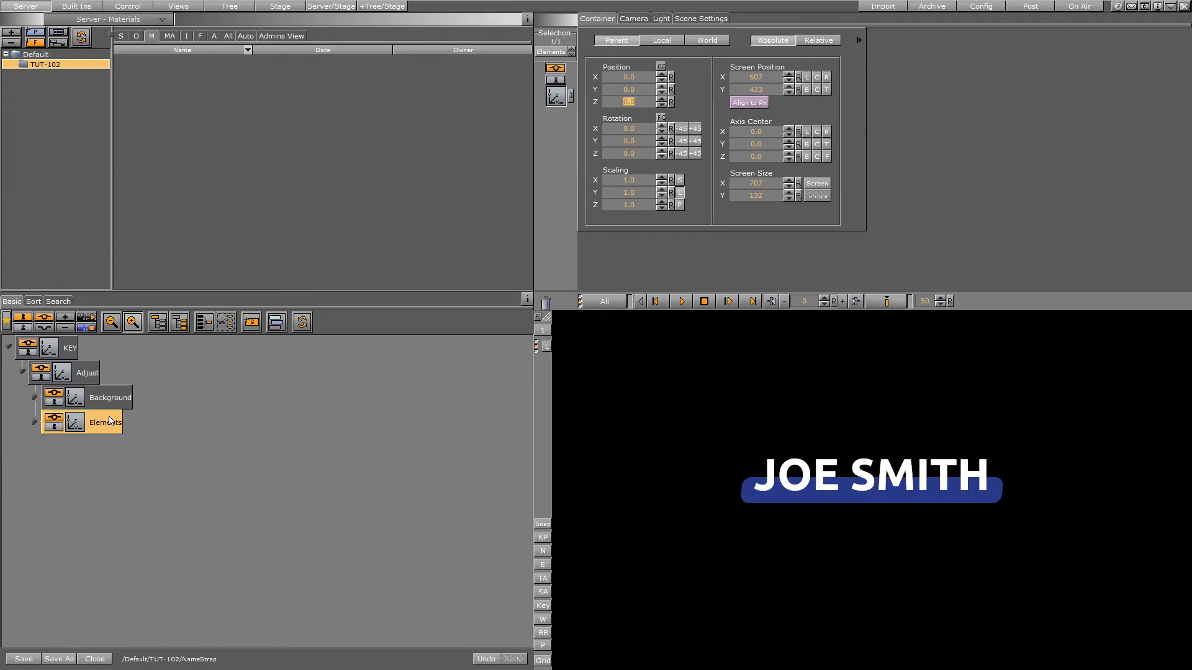
{"action": "left_click_drag", "start_coordinate": [100, 427], "coordinate": [100, 392]}
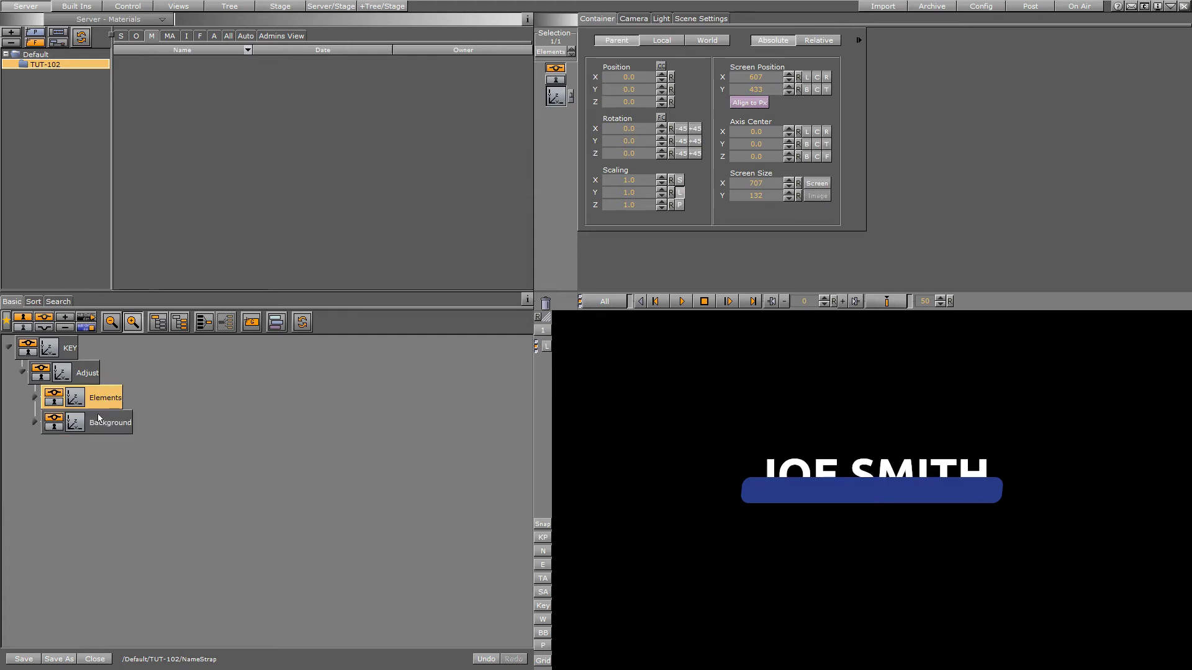
- Set the Text container's Z position to 0.1 and scale it proportionally to 0.51
{"action": "left_click", "coordinate": [34, 397]}
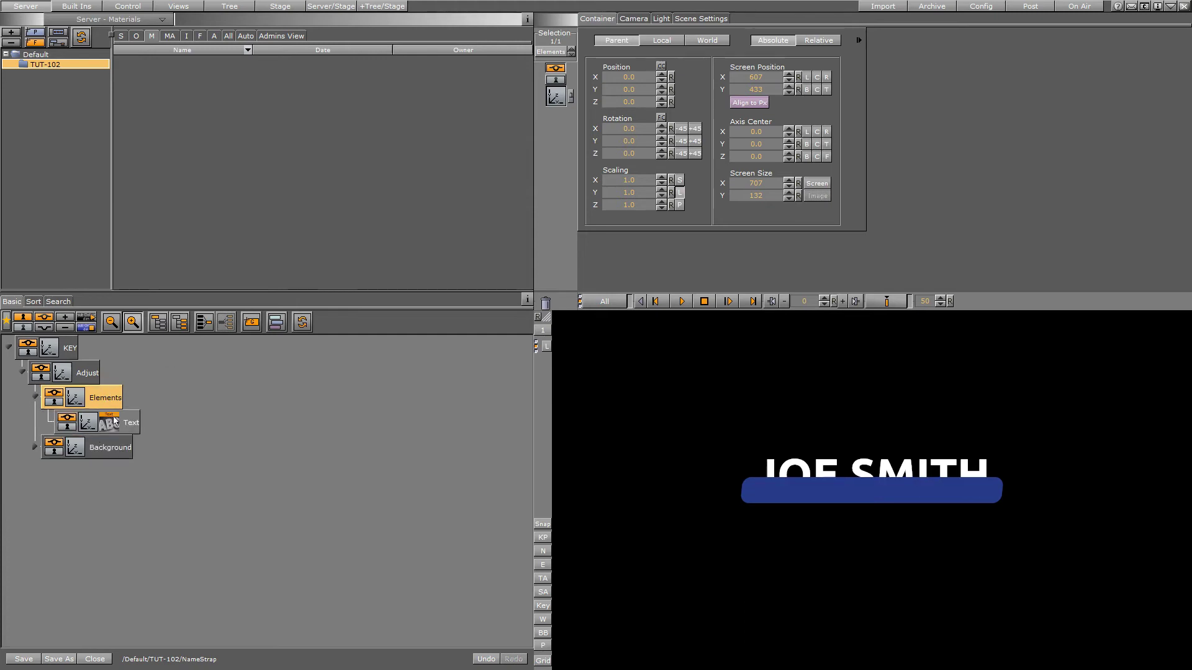
{"action": "left_click", "coordinate": [93, 427]}
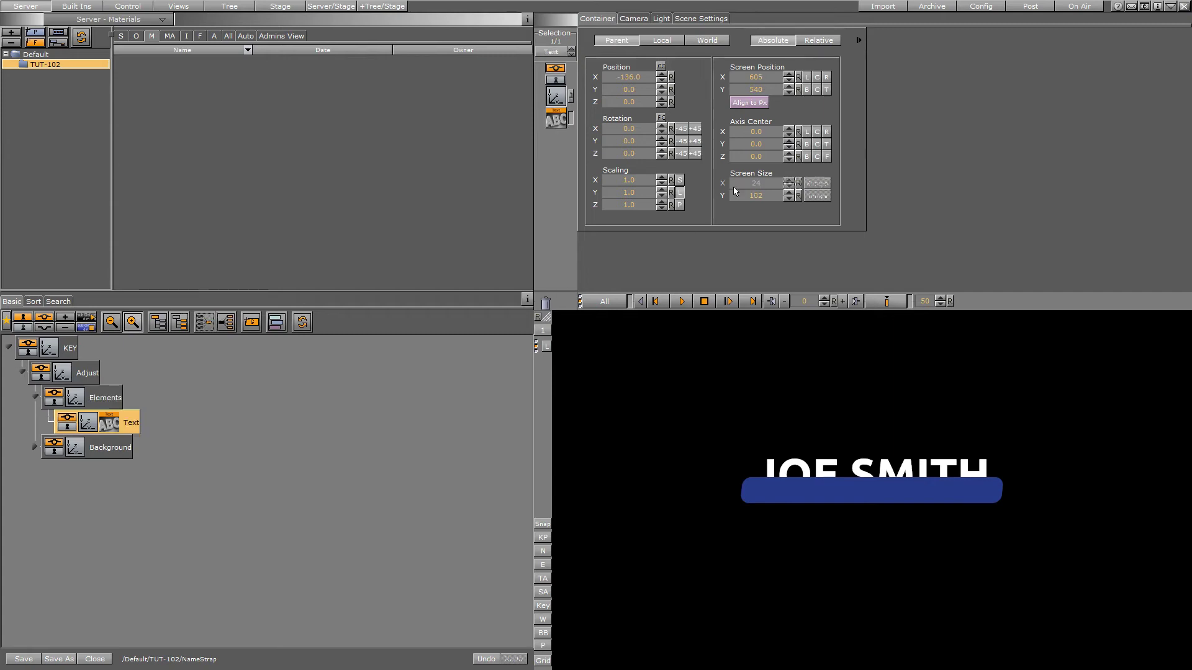
{"action": "left_click", "coordinate": [662, 99]}
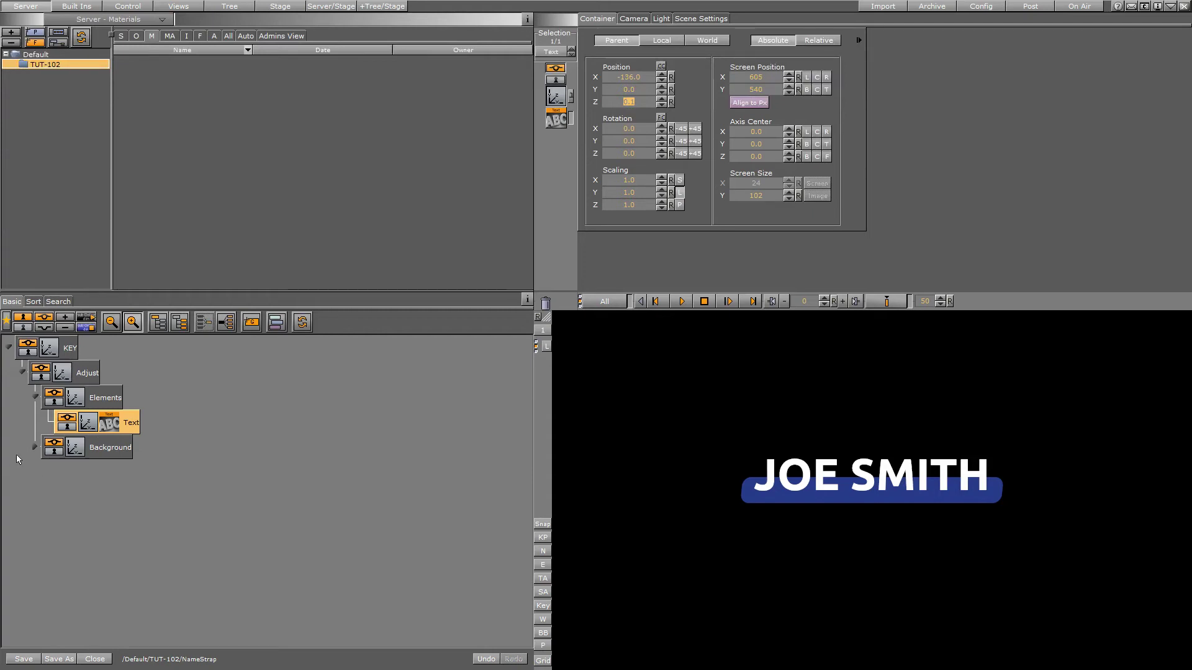
{"action": "left_click", "coordinate": [34, 447]}
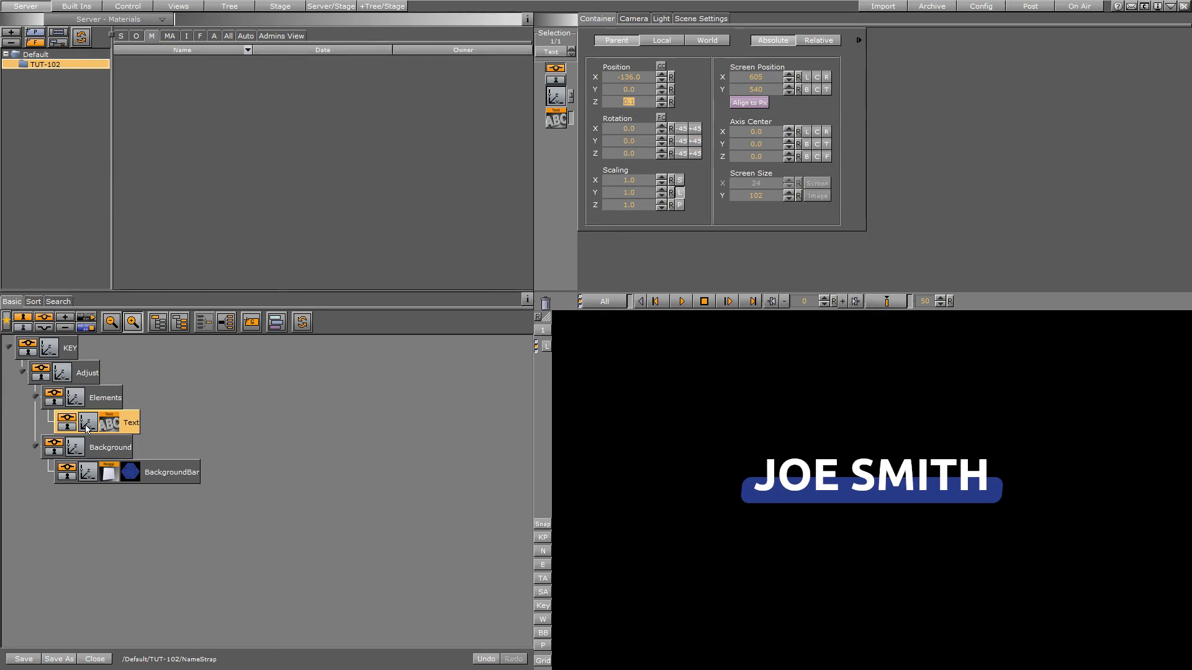
{"action": "left_click_drag", "start_coordinate": [629, 192], "coordinate": [609, 189]}
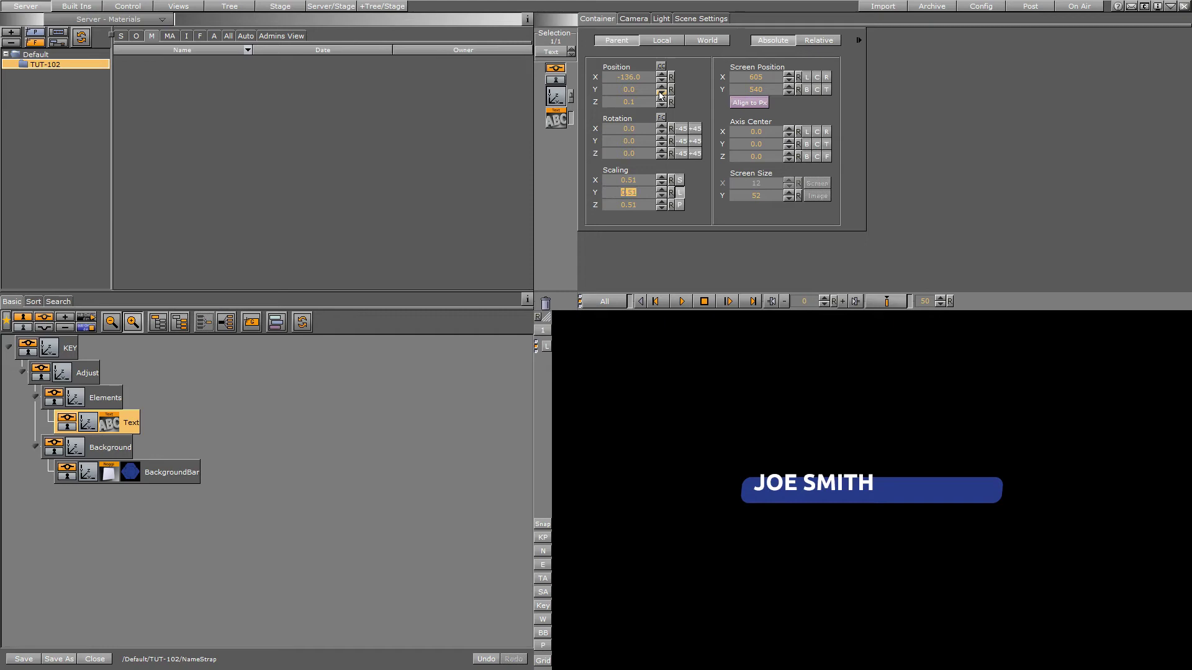
- Set the Text container's vertical orientation to center so the name sits mid-height on the bar
{"action": "left_click", "coordinate": [562, 121]}
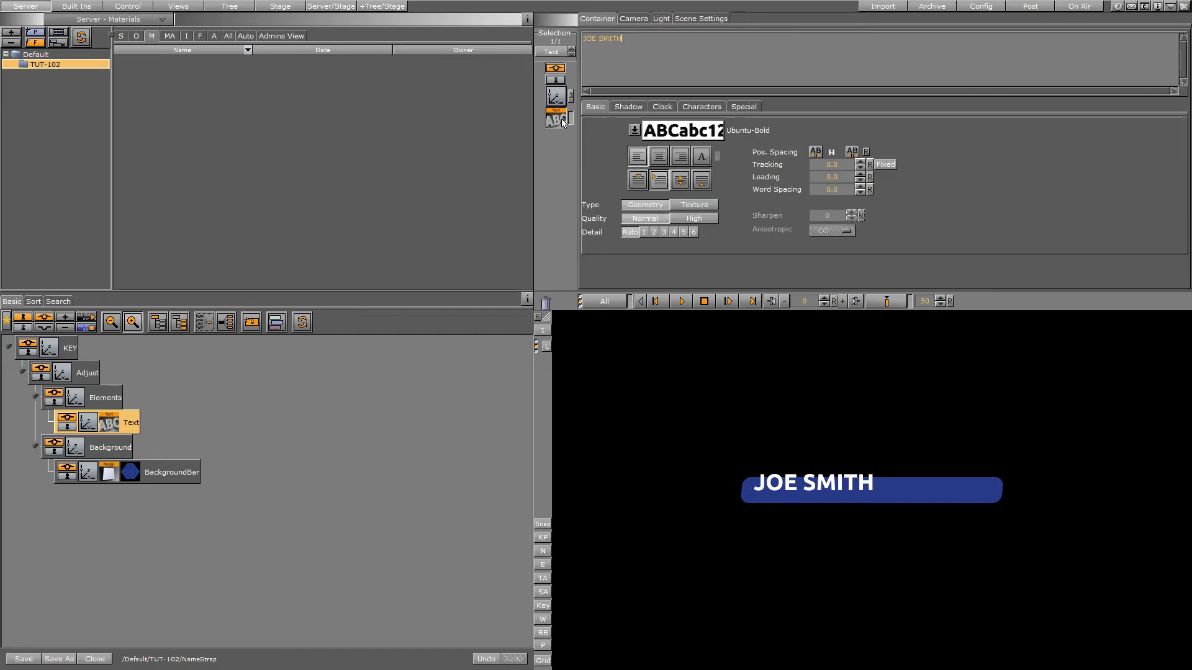
{"action": "left_click", "coordinate": [544, 633]}
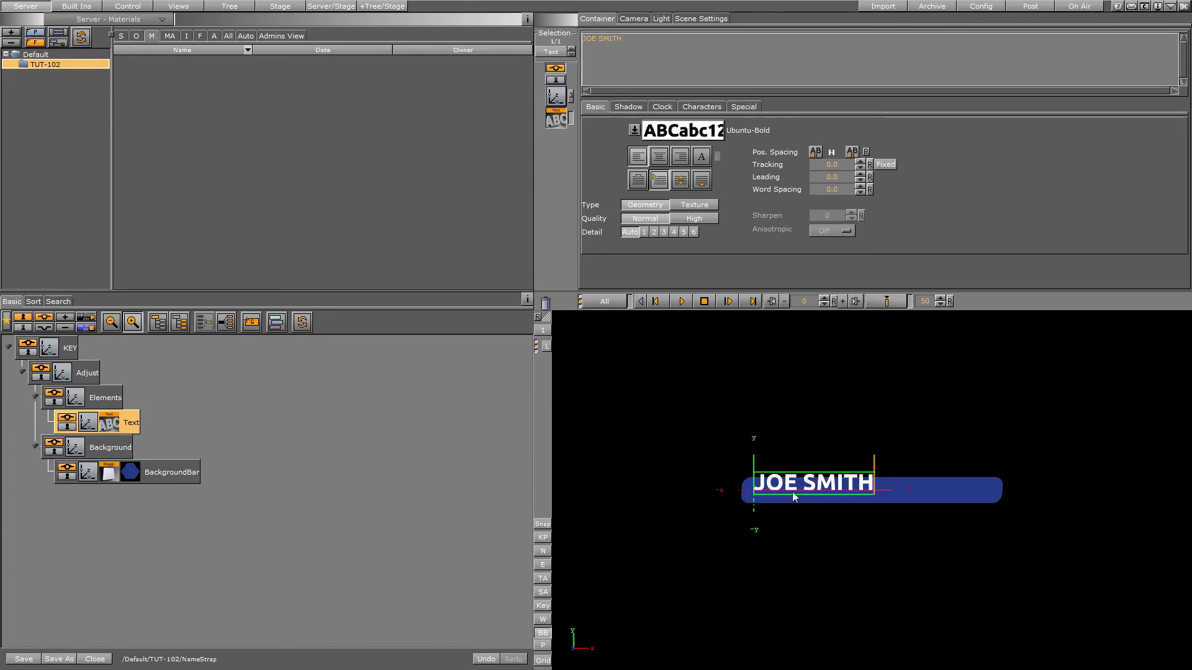
{"action": "left_click", "coordinate": [680, 181]}
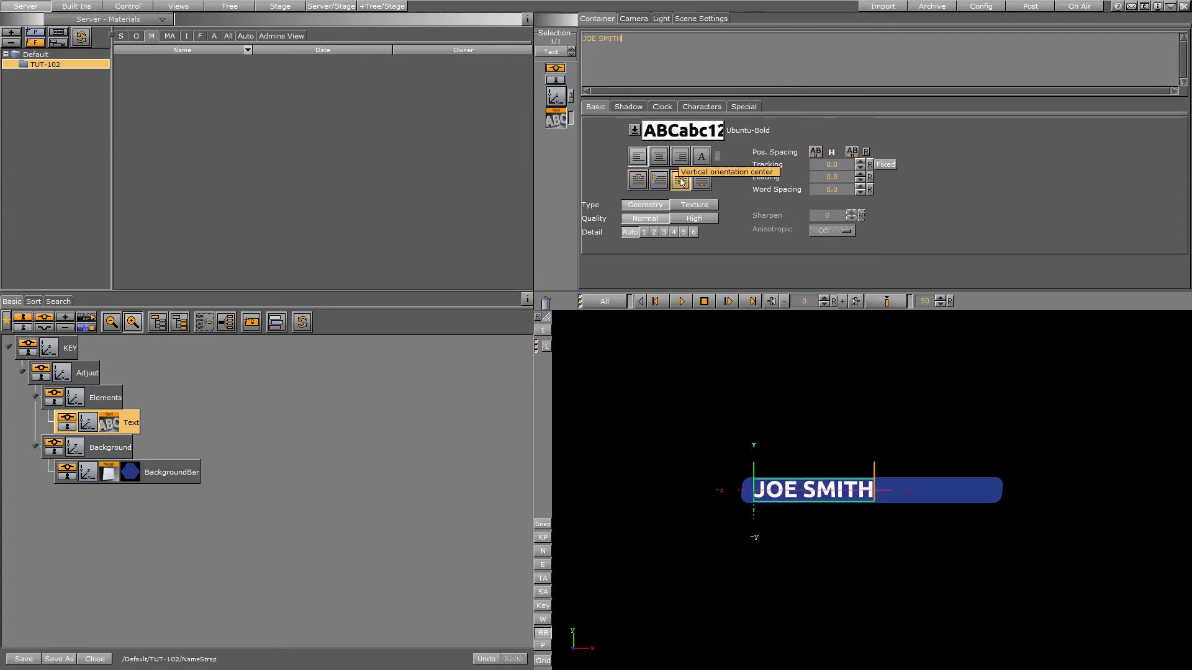
{"action": "left_click", "coordinate": [553, 633]}
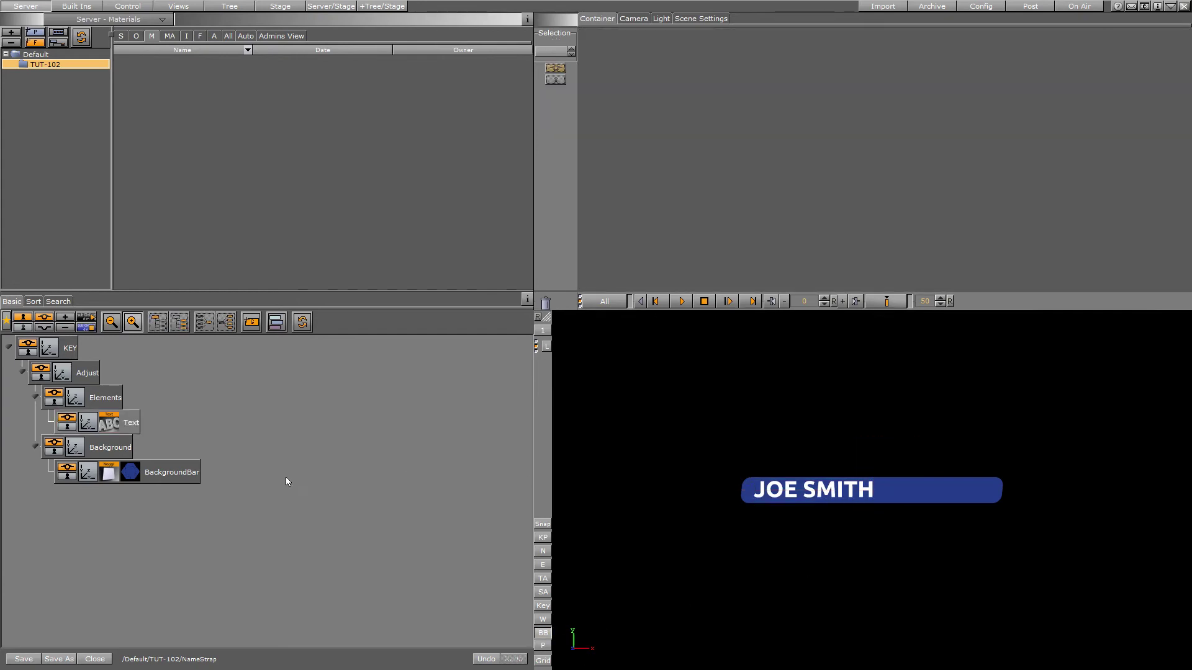
- Move the Adjust container to X -142 and Y -138, lining the strap up with the lower-left of the title-safe guides
{"action": "left_click", "coordinate": [64, 376]}
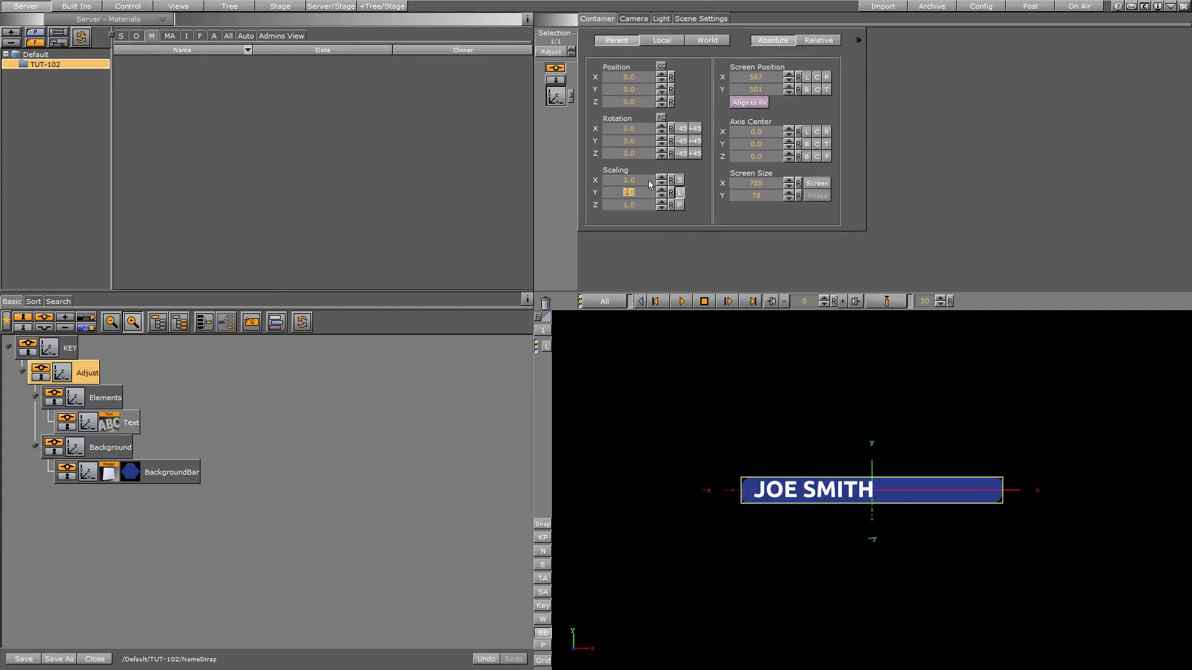
{"action": "left_click_drag", "start_coordinate": [634, 79], "coordinate": [546, 89]}
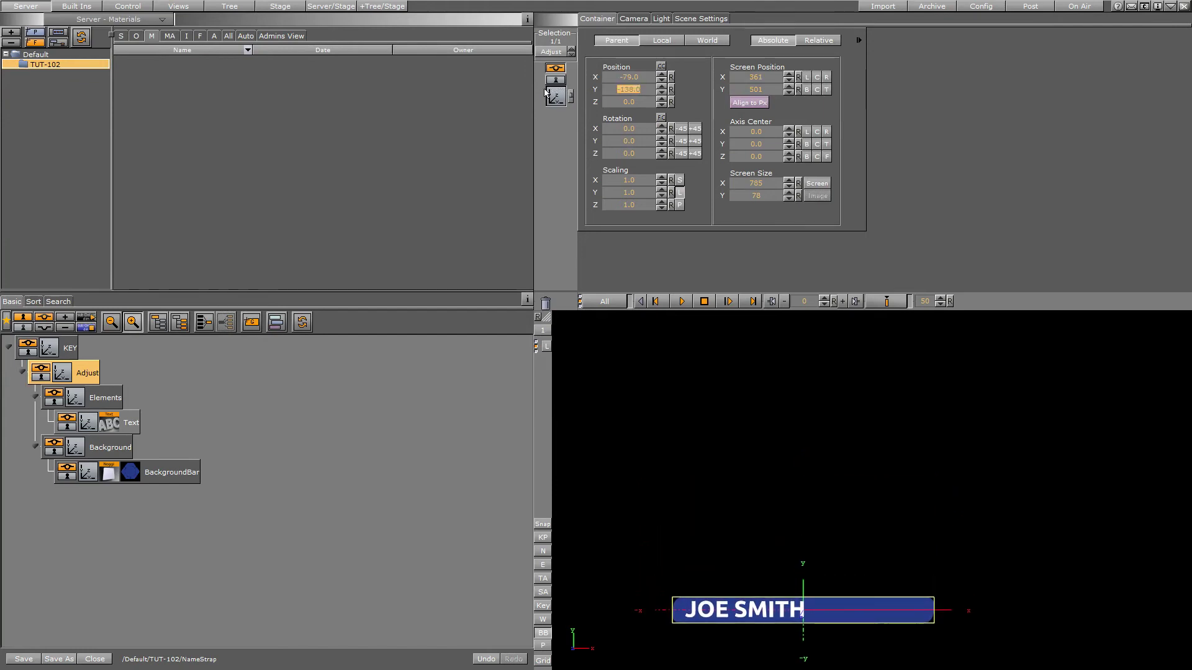
{"action": "left_click_drag", "start_coordinate": [635, 78], "coordinate": [611, 80]}
{"action": "left_click", "coordinate": [542, 592]}
{"action": "left_click", "coordinate": [542, 579]}
{"action": "left_click_drag", "start_coordinate": [630, 77], "coordinate": [612, 75]}
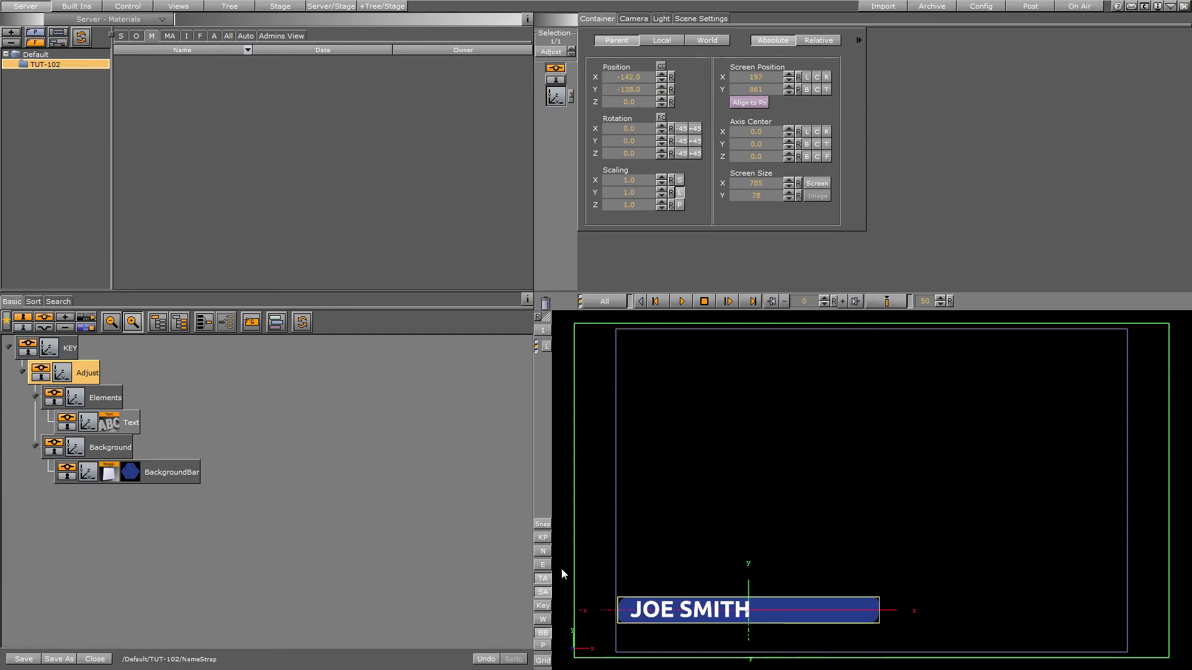
{"action": "left_click", "coordinate": [542, 592]}
{"action": "left_click", "coordinate": [543, 578]}
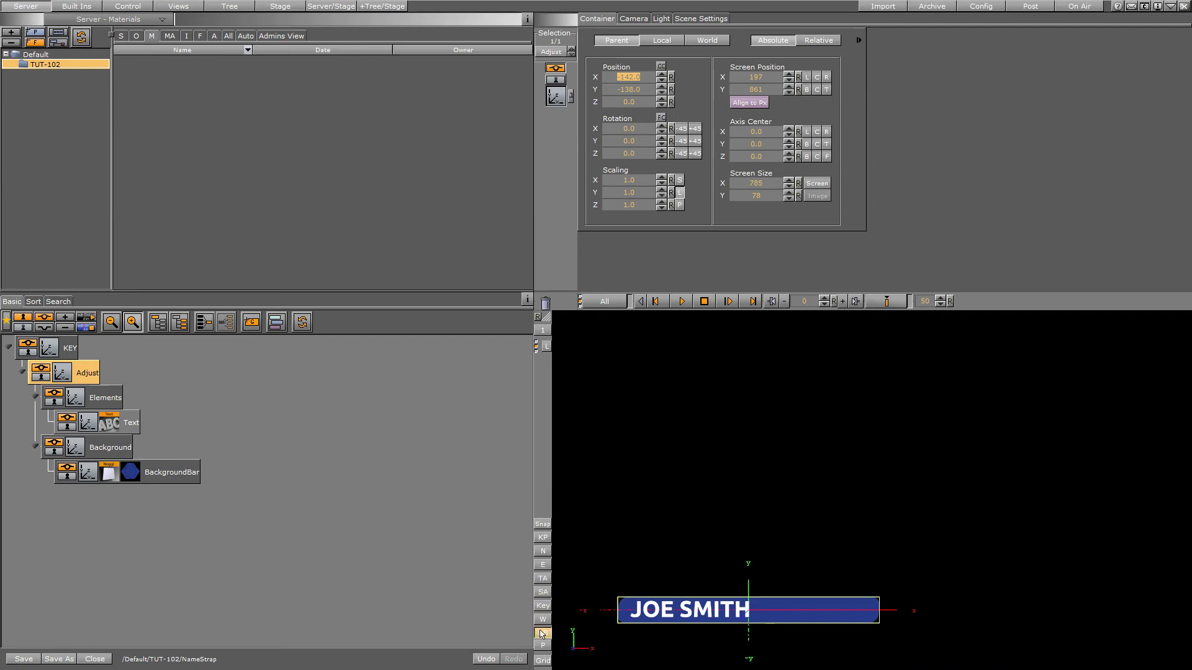
{"action": "left_click", "coordinate": [542, 633]}
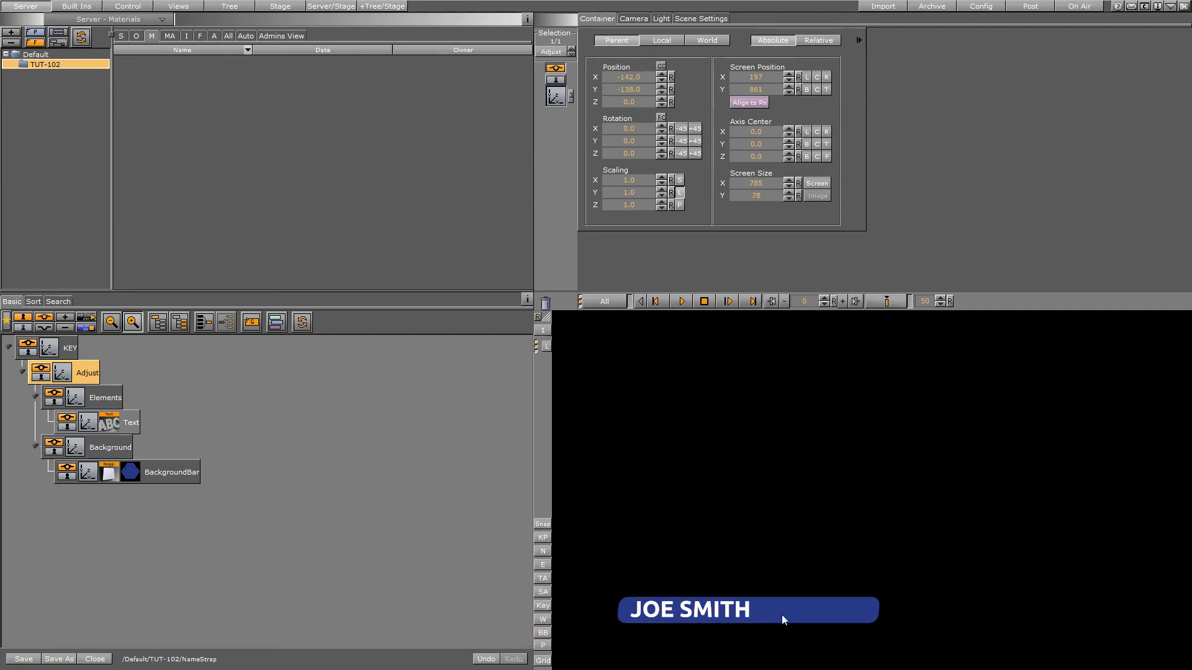
- Set the Stretch value of the BackgroundBar's Noggi geometry to 0
{"action": "left_click", "coordinate": [138, 472]}
{"action": "left_click", "coordinate": [689, 133]}
{"action": "type", "text": "0"}
{"action": "key", "text": "Return"}
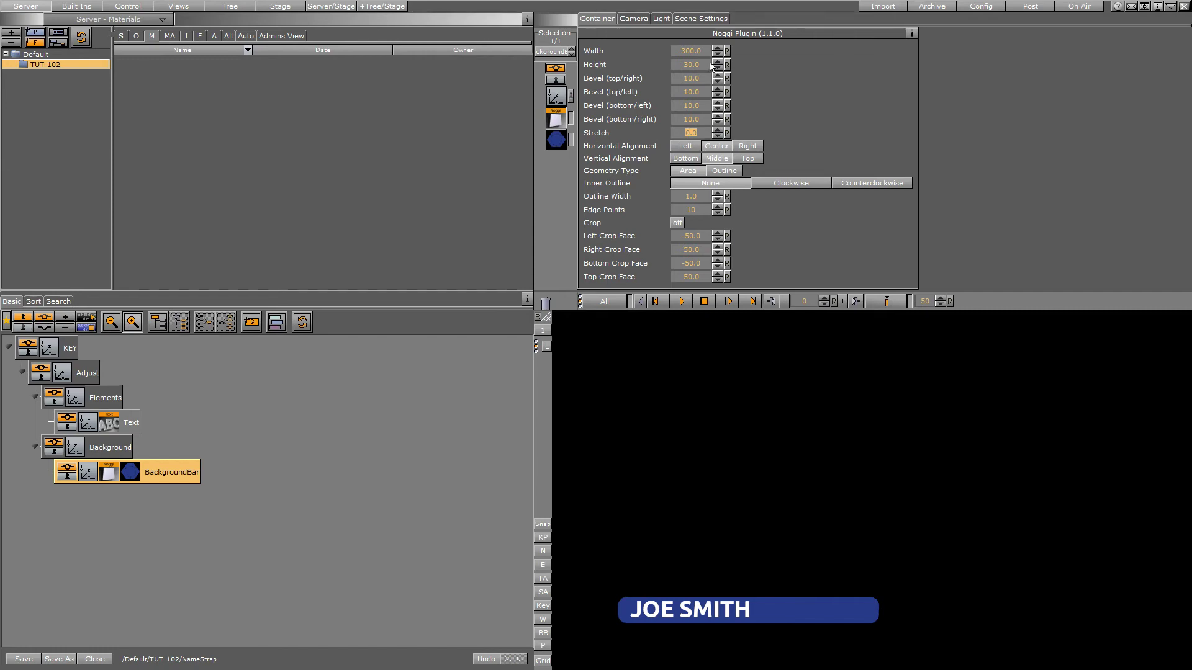
- Set the BackgroundBar's four Noggi bevels to 5.0, its width to 250 and its horizontal alignment to Left
{"action": "left_click", "coordinate": [705, 81]}
{"action": "type", "text": "50"}
{"action": "key", "text": "Return"}
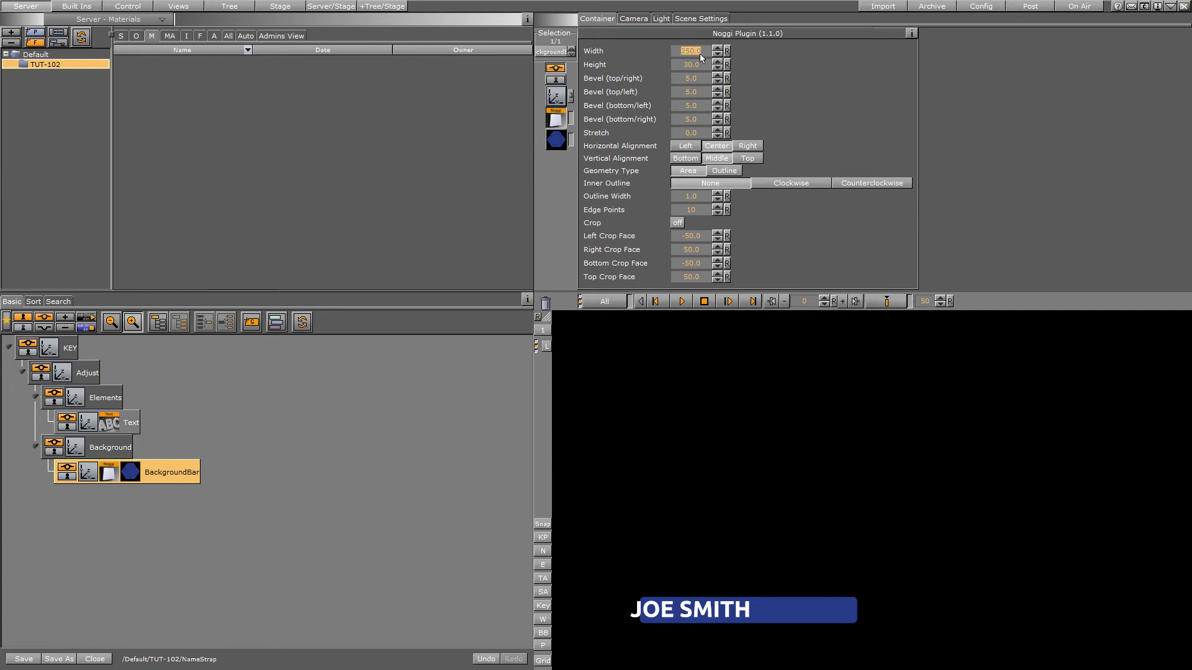
{"action": "left_click", "coordinate": [693, 148]}
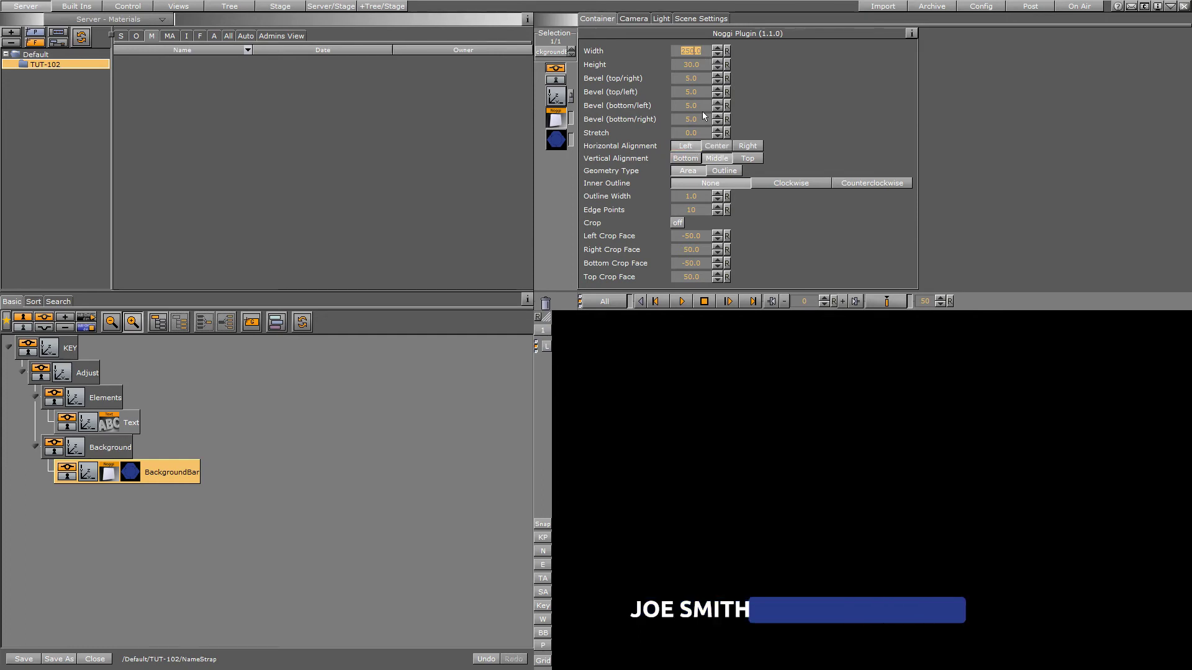
{"action": "mouse_move", "coordinate": [699, 49]}
{"action": "left_mouse_down"}
{"action": "mouse_move", "coordinate": [199, 80]}
{"action": "mouse_move", "coordinate": [652, 68]}
{"action": "mouse_move", "coordinate": [693, 50]}
{"action": "left_mouse_up"}
{"action": "left_click", "coordinate": [692, 49]}
- Move the Text container to X position 7.0 so the name starts just inside the bar's left edge
{"action": "left_click", "coordinate": [87, 425]}
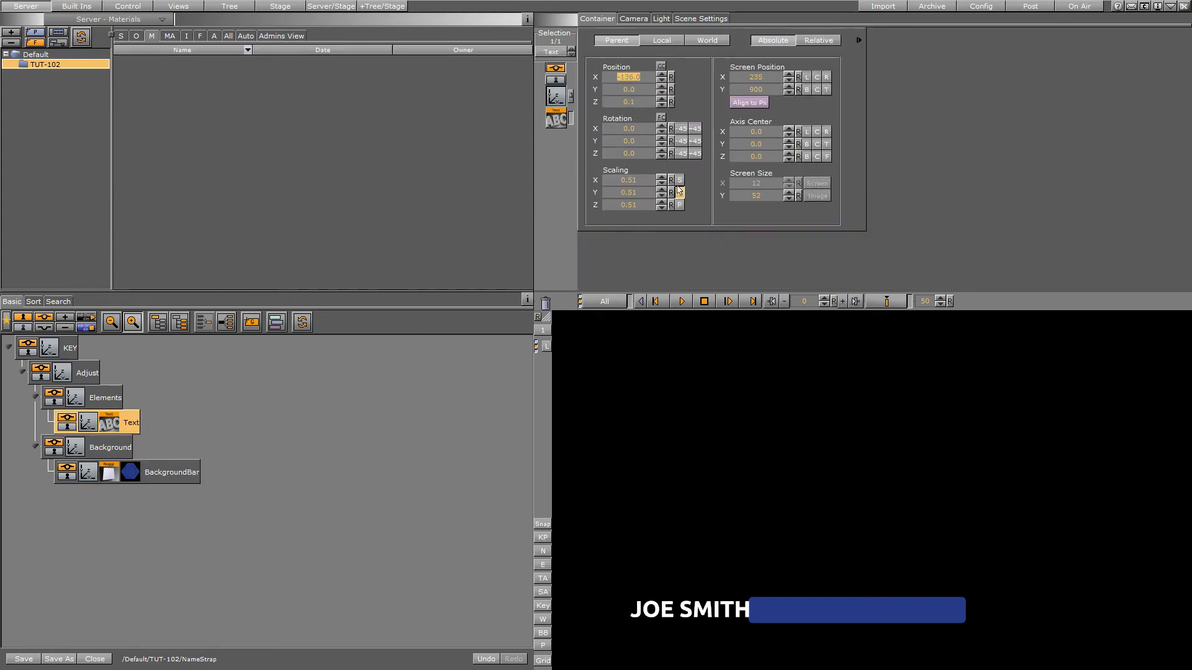
{"action": "left_click", "coordinate": [556, 121]}
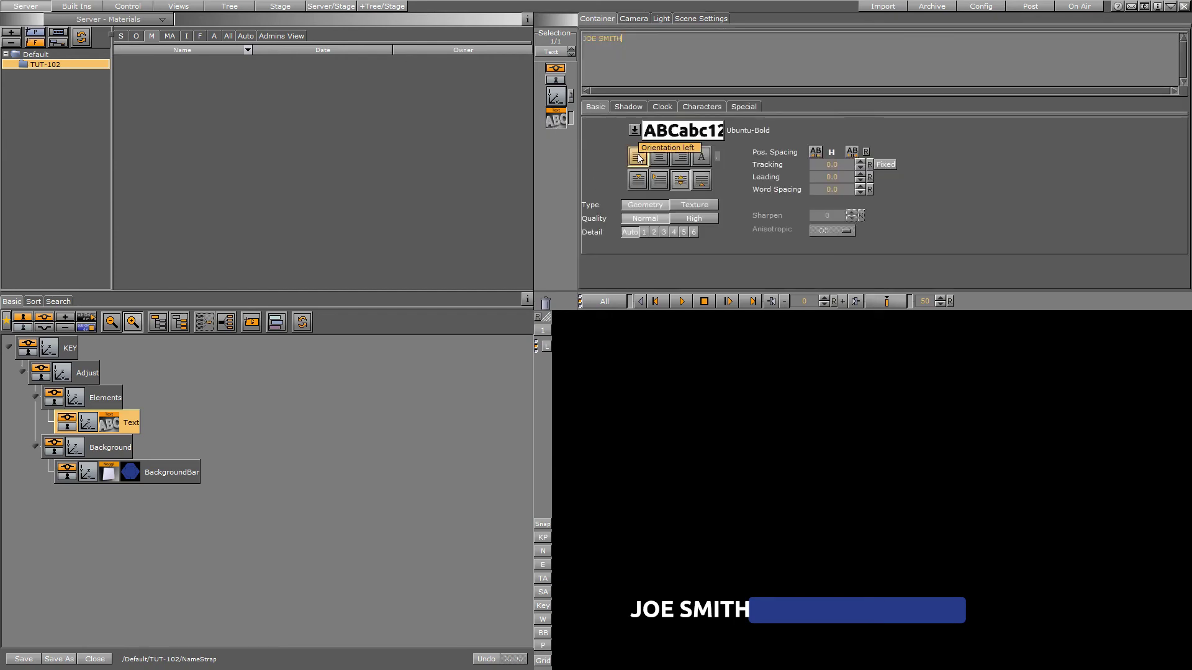
{"action": "left_click", "coordinate": [555, 96]}
{"action": "left_click_drag", "start_coordinate": [643, 77], "coordinate": [715, 84]}
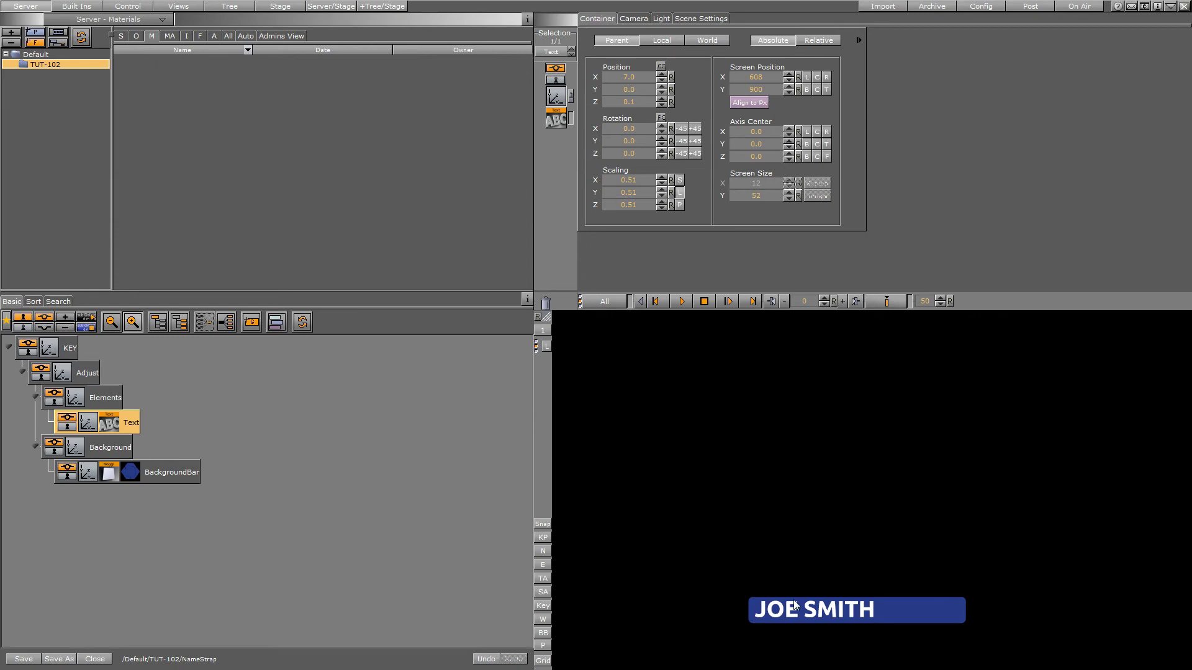
- With bounding boxes and title area shown, move the Adjust container to X -293, aligning the bar with the title area's left edge
{"action": "left_click", "coordinate": [543, 632]}
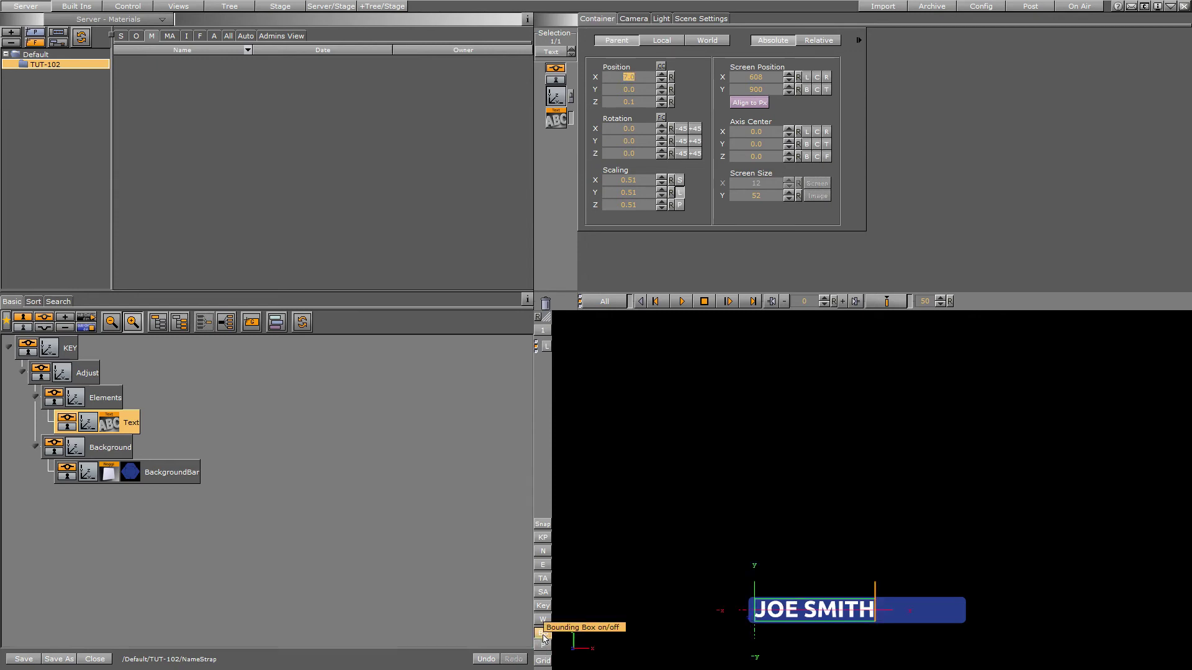
{"action": "left_click", "coordinate": [171, 471]}
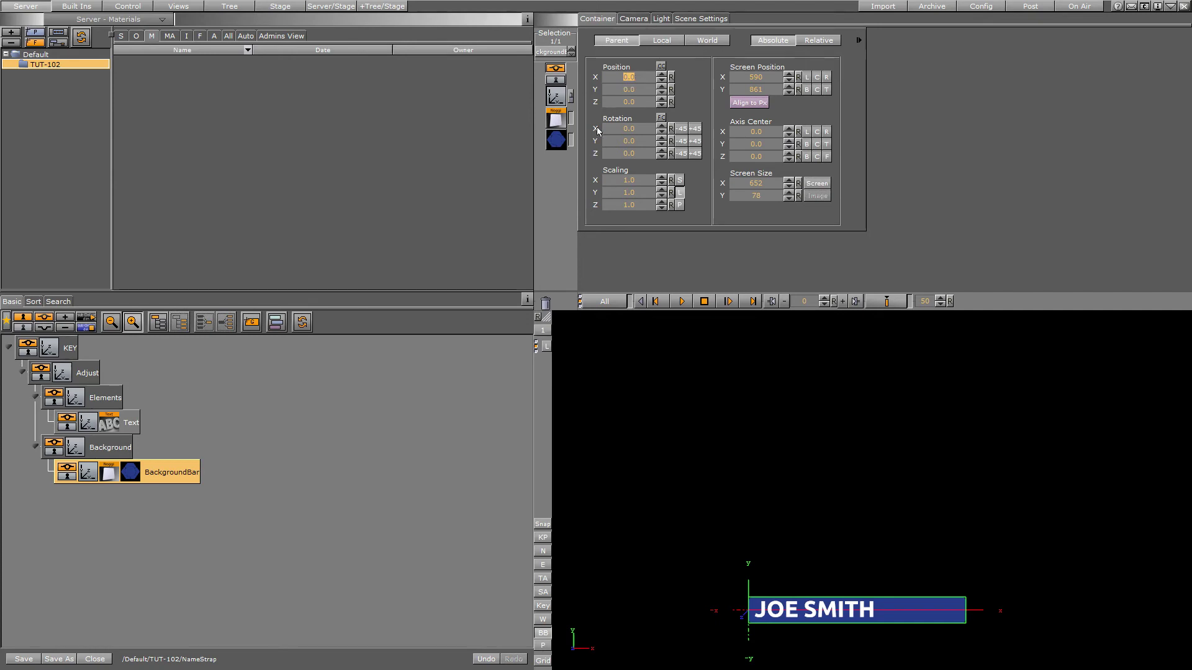
{"action": "left_click", "coordinate": [87, 372]}
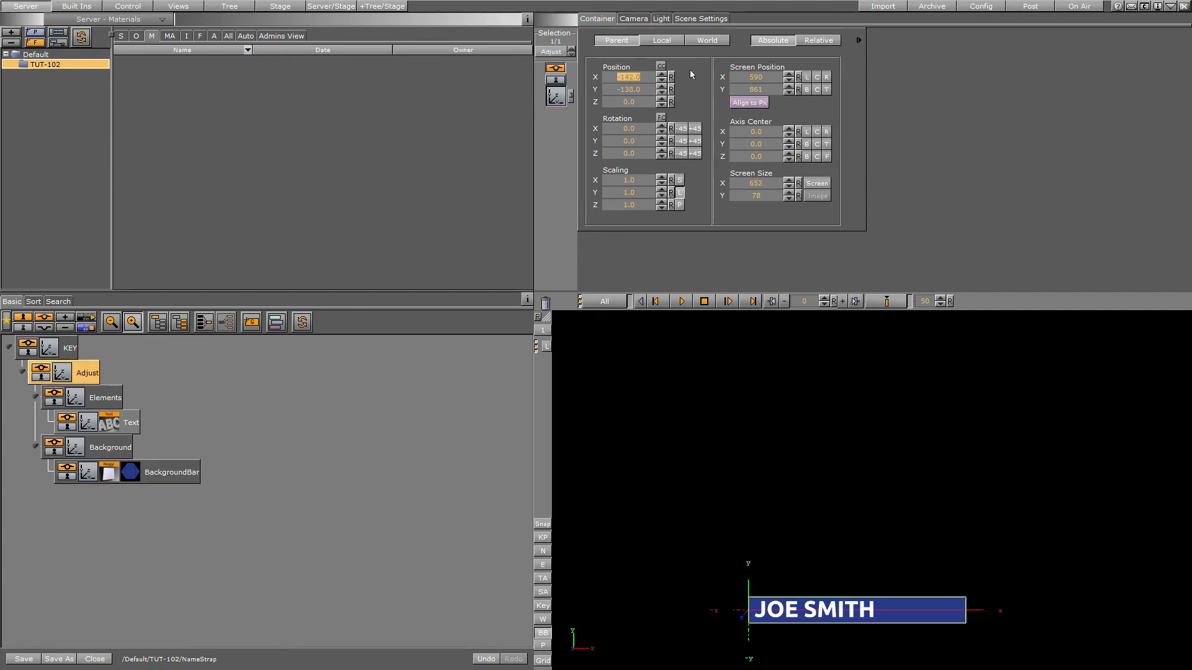
{"action": "left_click_drag", "start_coordinate": [642, 81], "coordinate": [572, 81]}
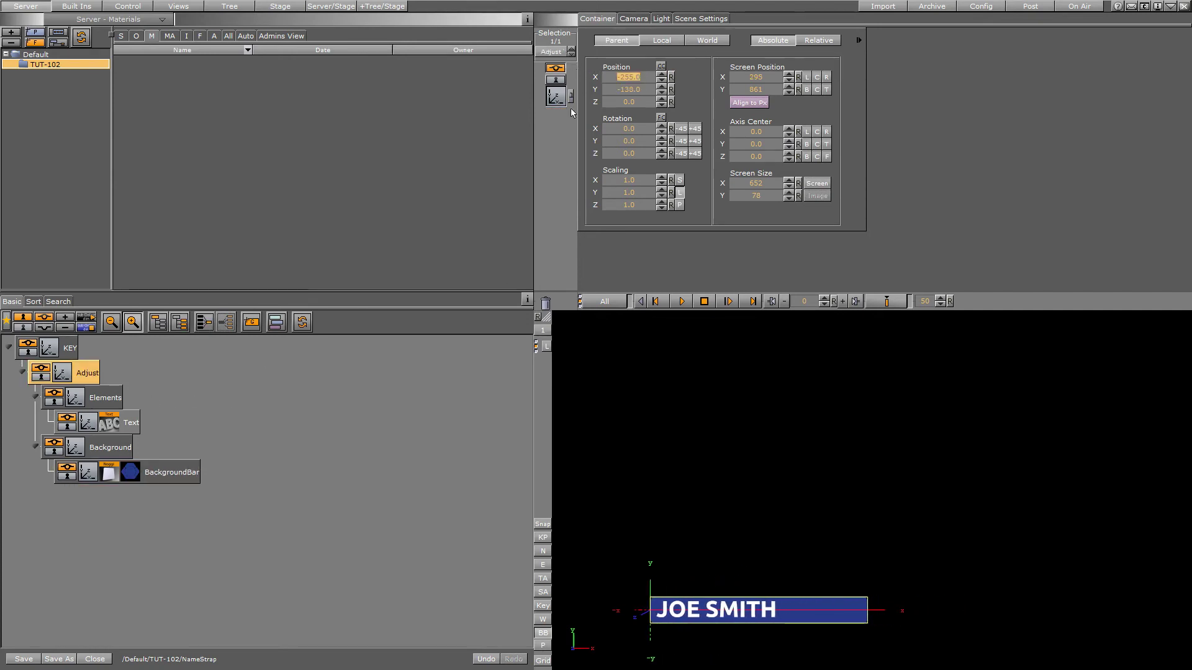
{"action": "left_click", "coordinate": [543, 579]}
{"action": "left_click_drag", "start_coordinate": [649, 79], "coordinate": [625, 77]}
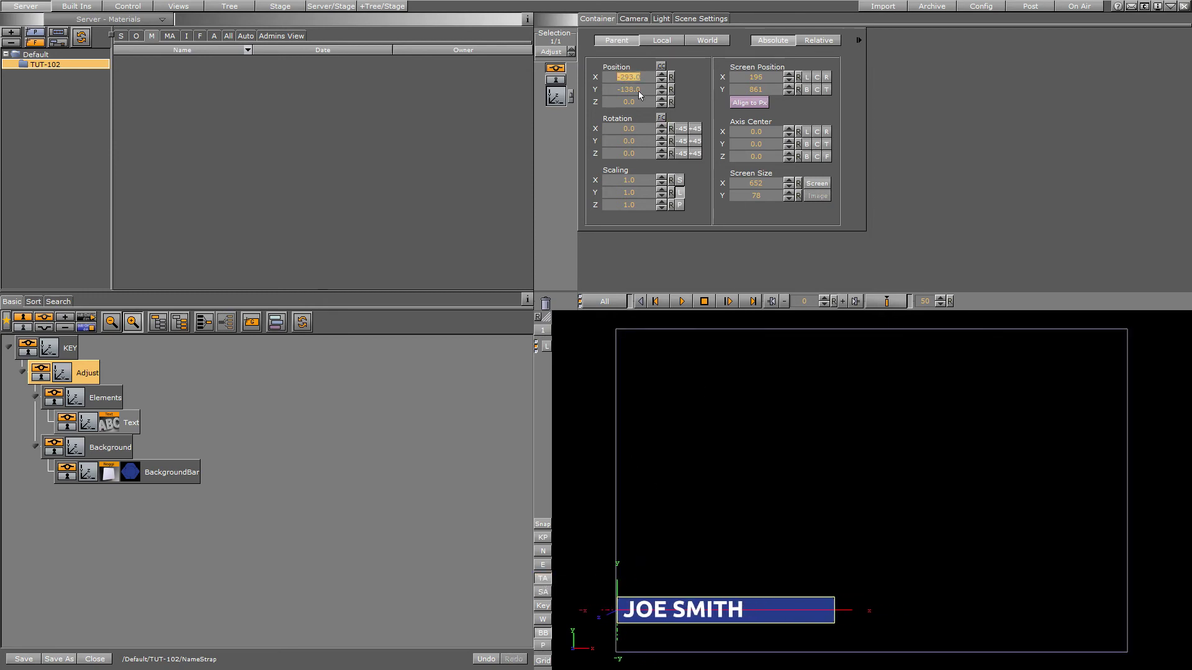
- Lower the Adjust container to Y -145 and hide the bounding box and title area guides
{"action": "left_click", "coordinate": [662, 93]}
{"action": "left_click", "coordinate": [661, 93]}
{"action": "left_click", "coordinate": [661, 93]}
{"action": "left_click", "coordinate": [662, 93]}
{"action": "left_click", "coordinate": [662, 94]}
{"action": "left_click", "coordinate": [662, 93]}
{"action": "left_click", "coordinate": [661, 93]}
{"action": "left_click", "coordinate": [542, 633]}
{"action": "left_click", "coordinate": [541, 579]}
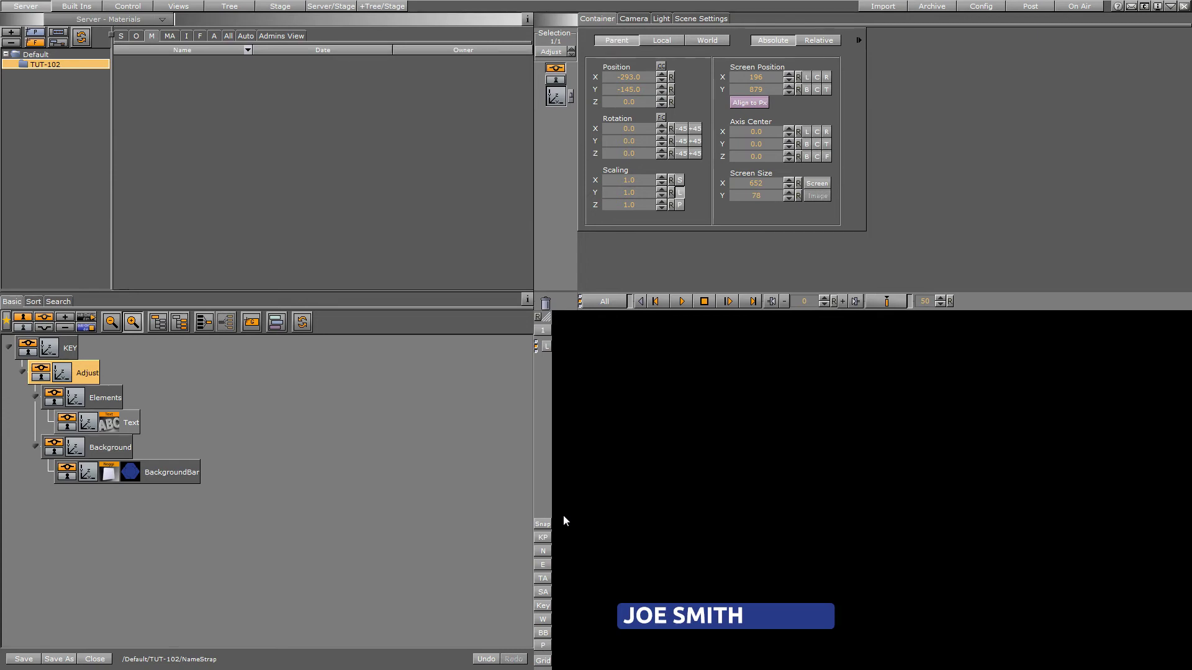
- Select the KEY container and check the scene's key signal in the renderer before returning to the normal view
{"action": "left_click", "coordinate": [54, 350]}
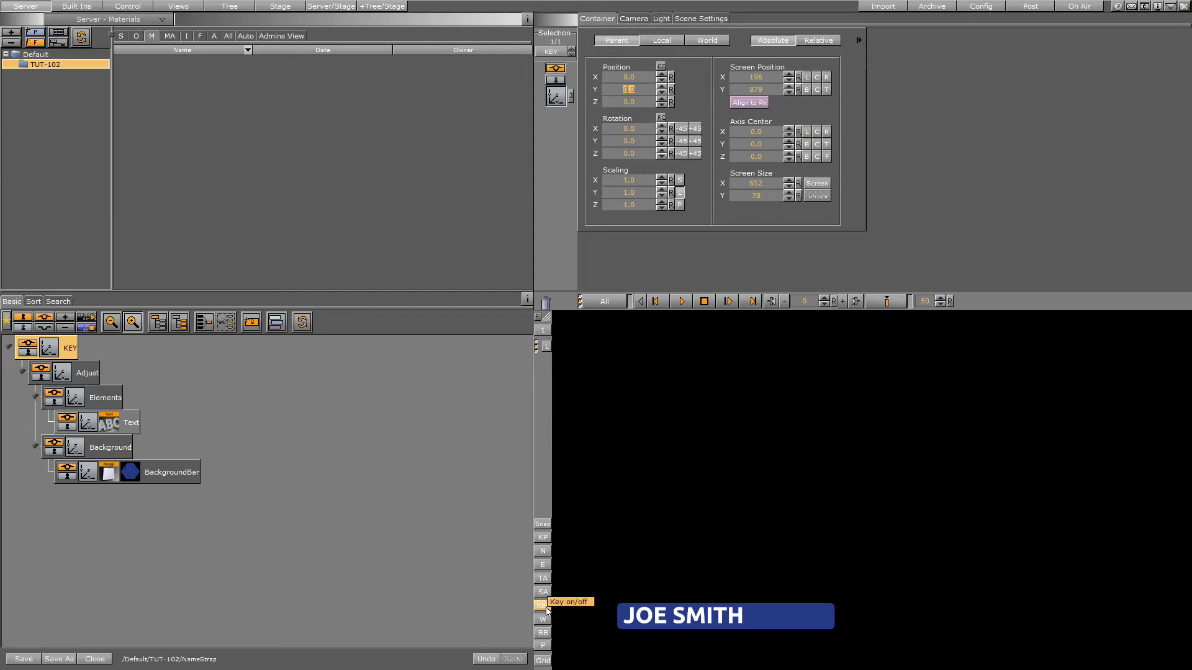
{"action": "left_click", "coordinate": [543, 606]}
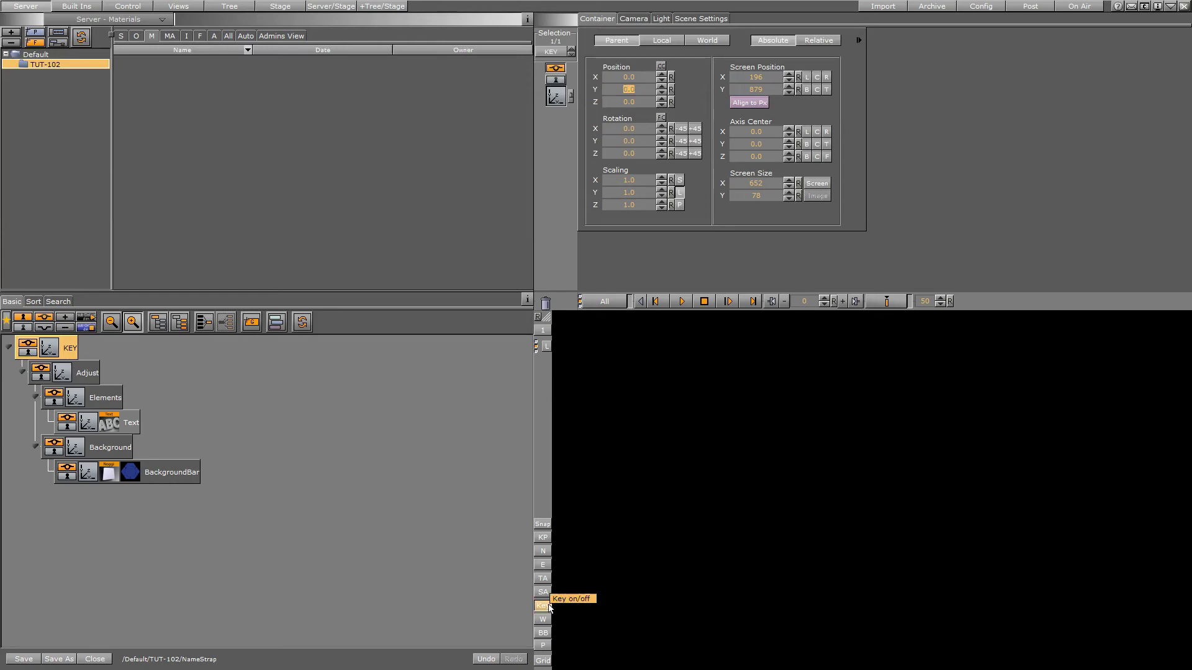
{"action": "left_click", "coordinate": [541, 605]}
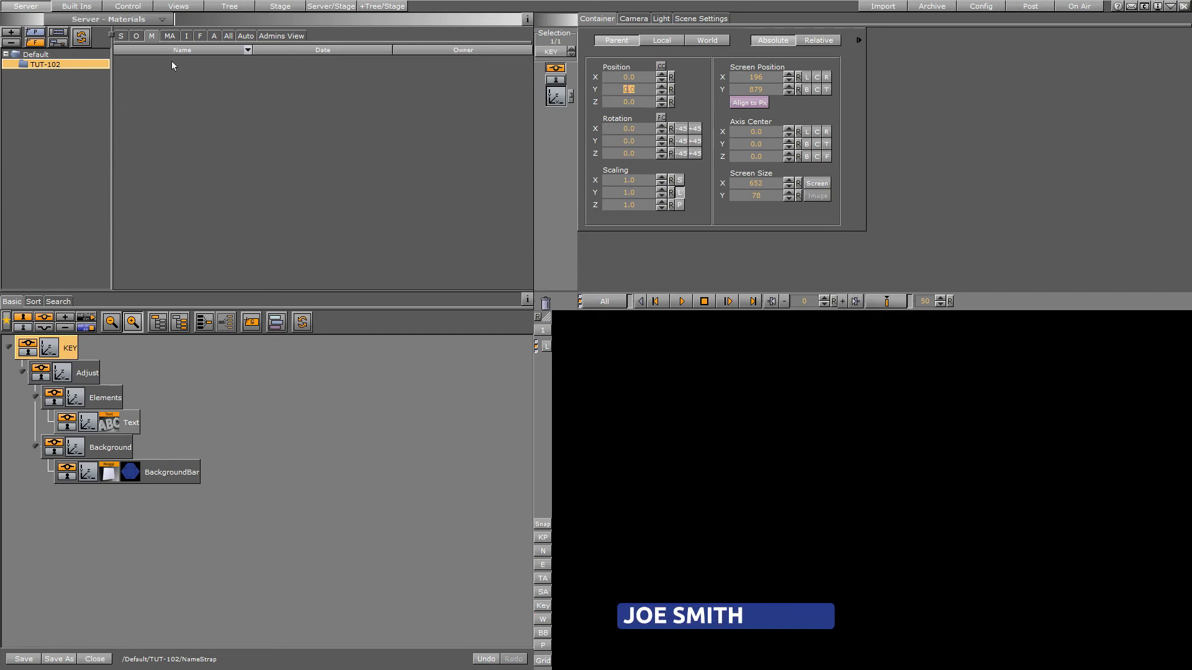
- Add the Key plugin from the Global container plugins to the KEY container
{"action": "left_click", "coordinate": [84, 7]}
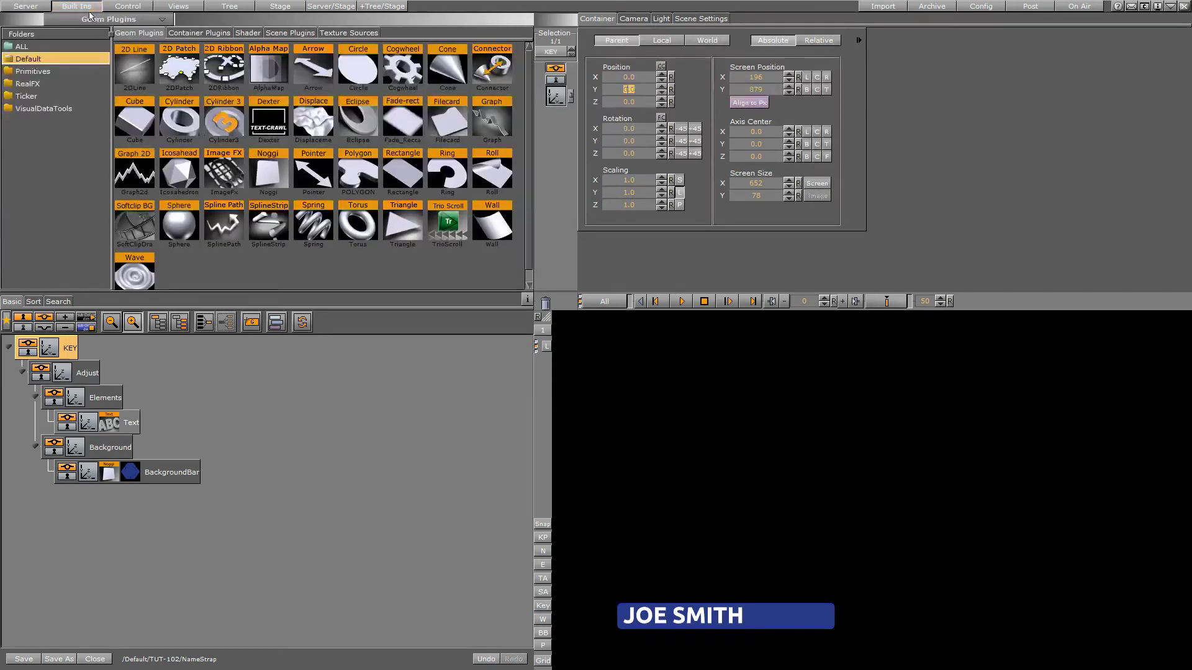
{"action": "left_click", "coordinate": [200, 33]}
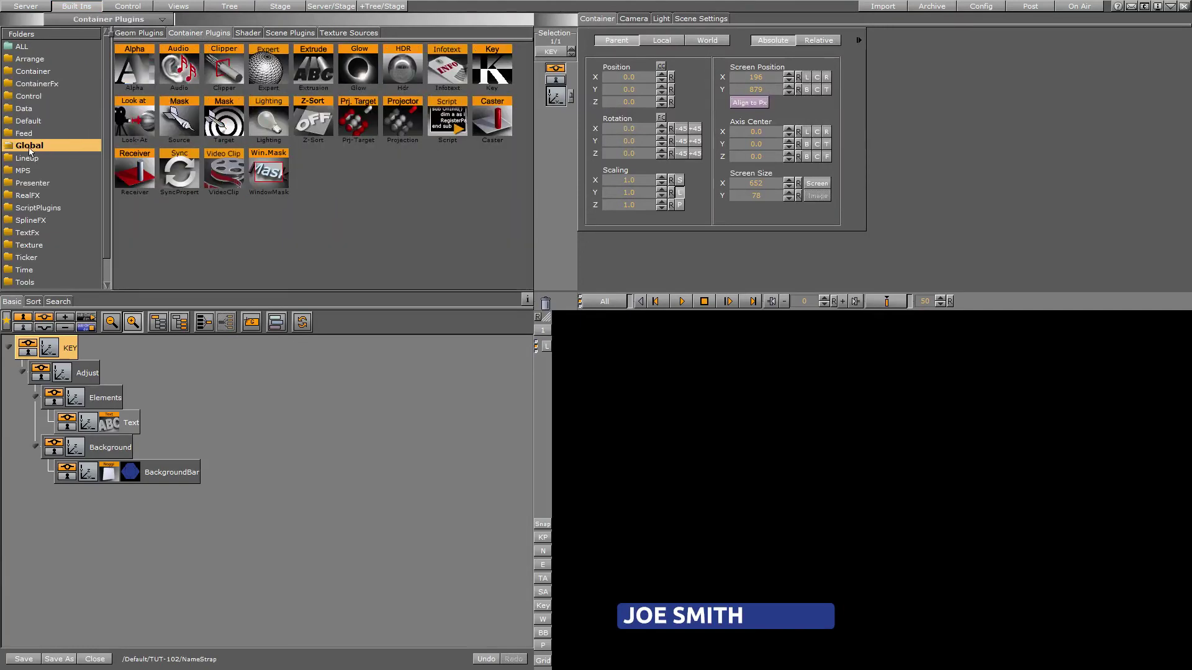
{"action": "left_click", "coordinate": [502, 71]}
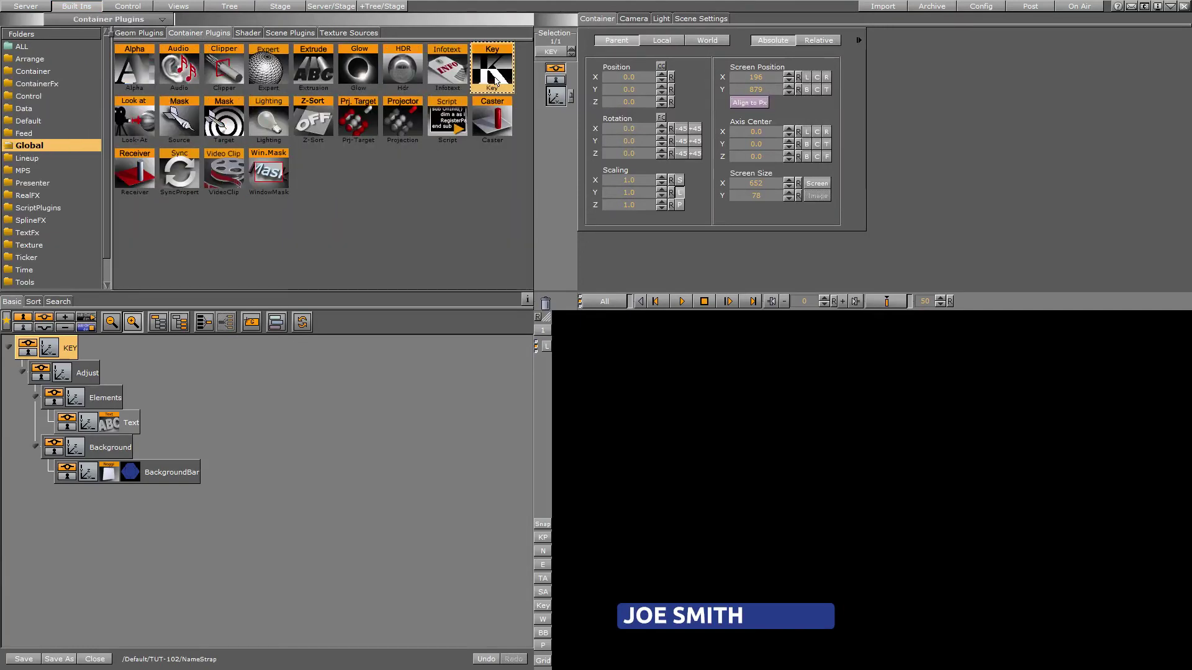
{"action": "left_click_drag", "start_coordinate": [493, 68], "coordinate": [72, 351]}
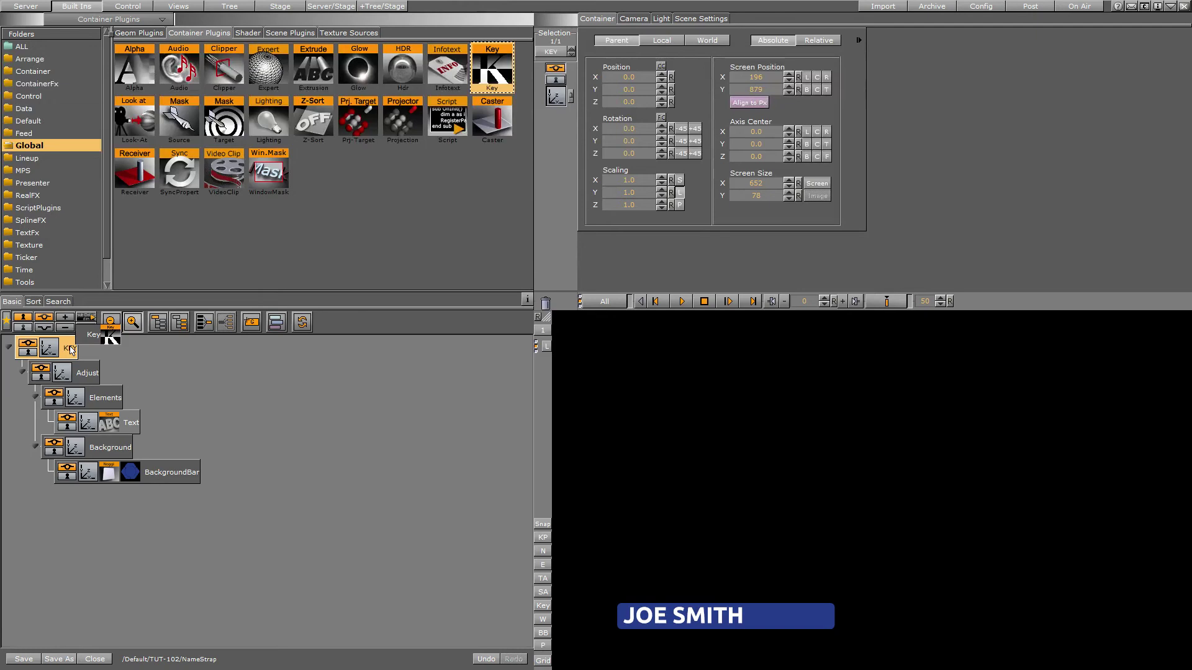
{"action": "left_click_drag", "start_coordinate": [72, 351], "coordinate": [73, 351]}
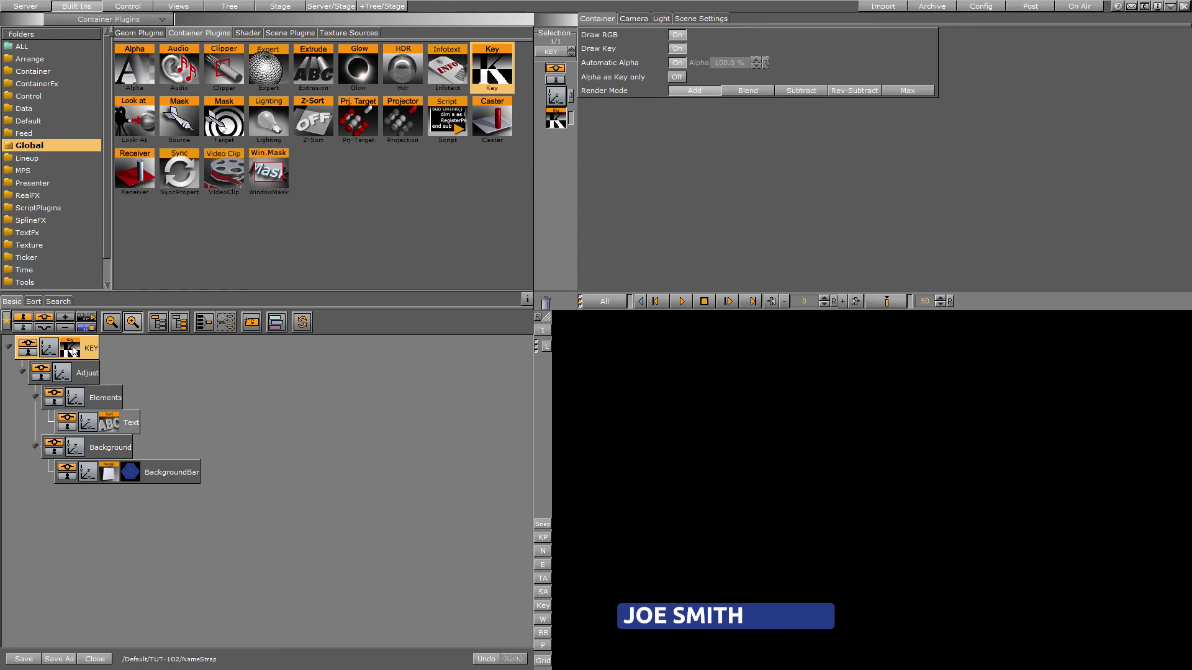
- Compare the scene's key signal with its normal picture to check the name strap's key
{"action": "left_click", "coordinate": [541, 608]}
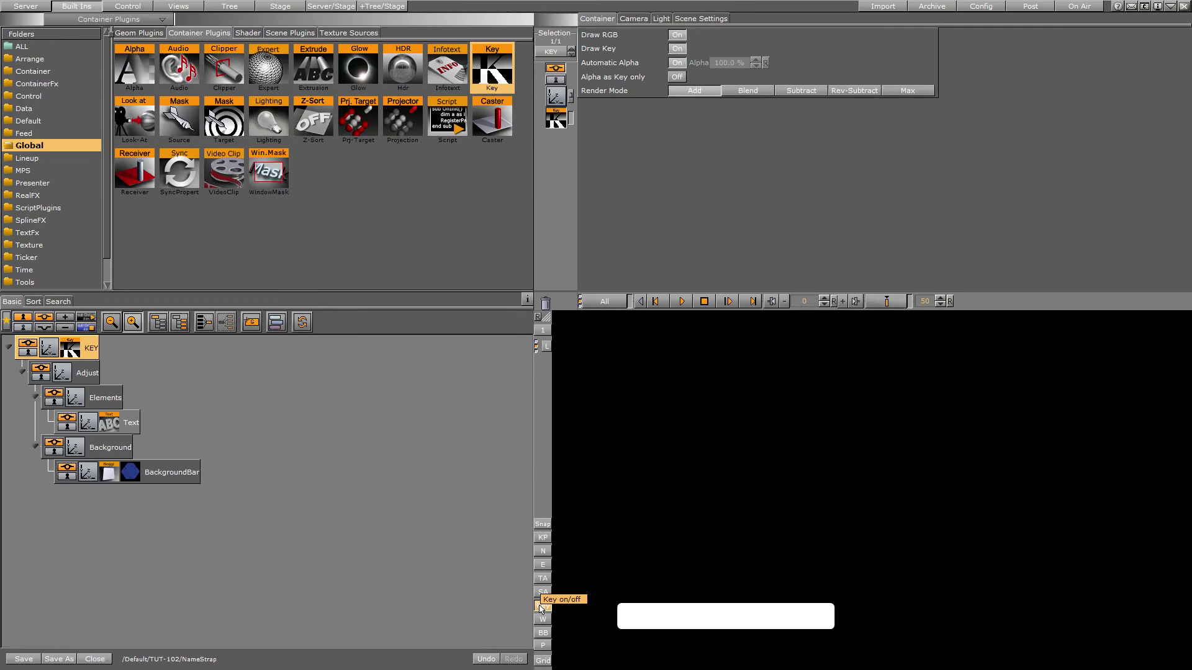
{"action": "left_click", "coordinate": [541, 608]}
{"action": "left_click", "coordinate": [541, 607]}
{"action": "left_click", "coordinate": [541, 607]}
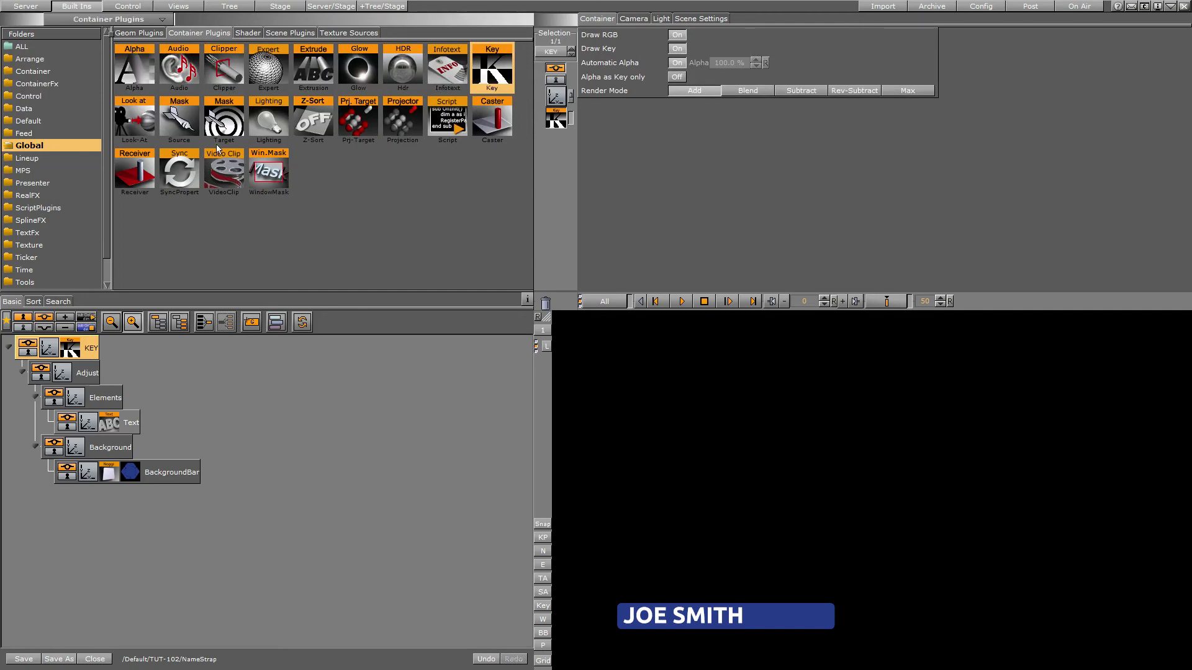
- Add the Alpha plugin from the Global container plugins to the Adjust container and show its settings
{"action": "left_click_drag", "start_coordinate": [139, 67], "coordinate": [136, 71]}
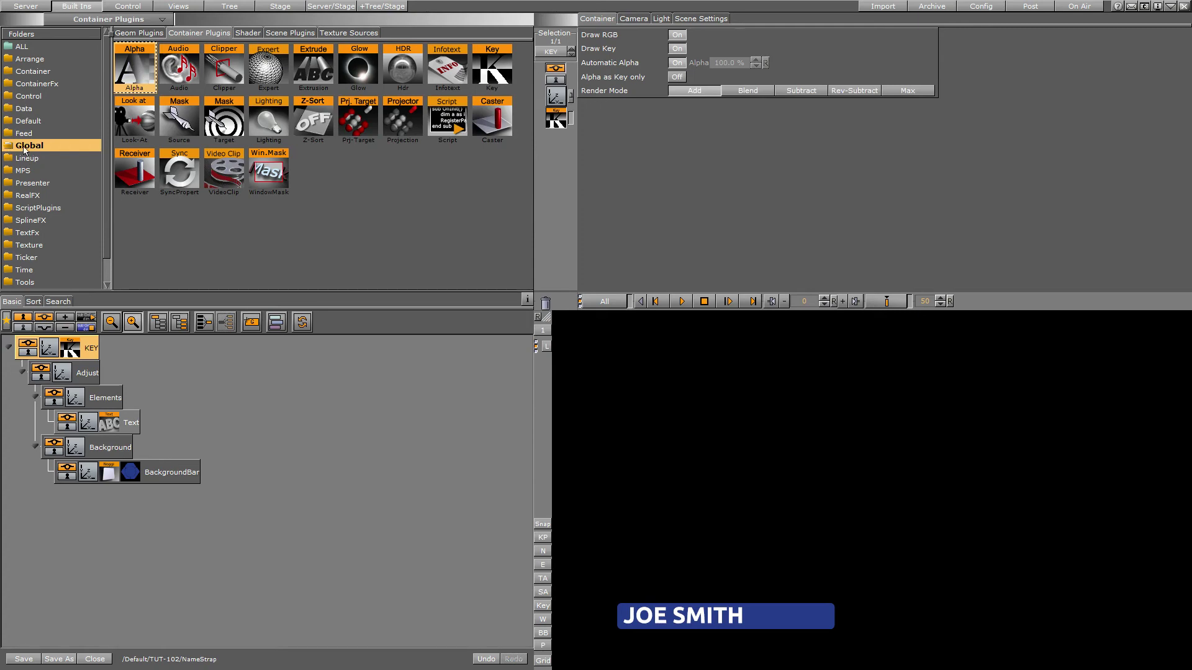
{"action": "left_click_drag", "start_coordinate": [127, 83], "coordinate": [84, 376]}
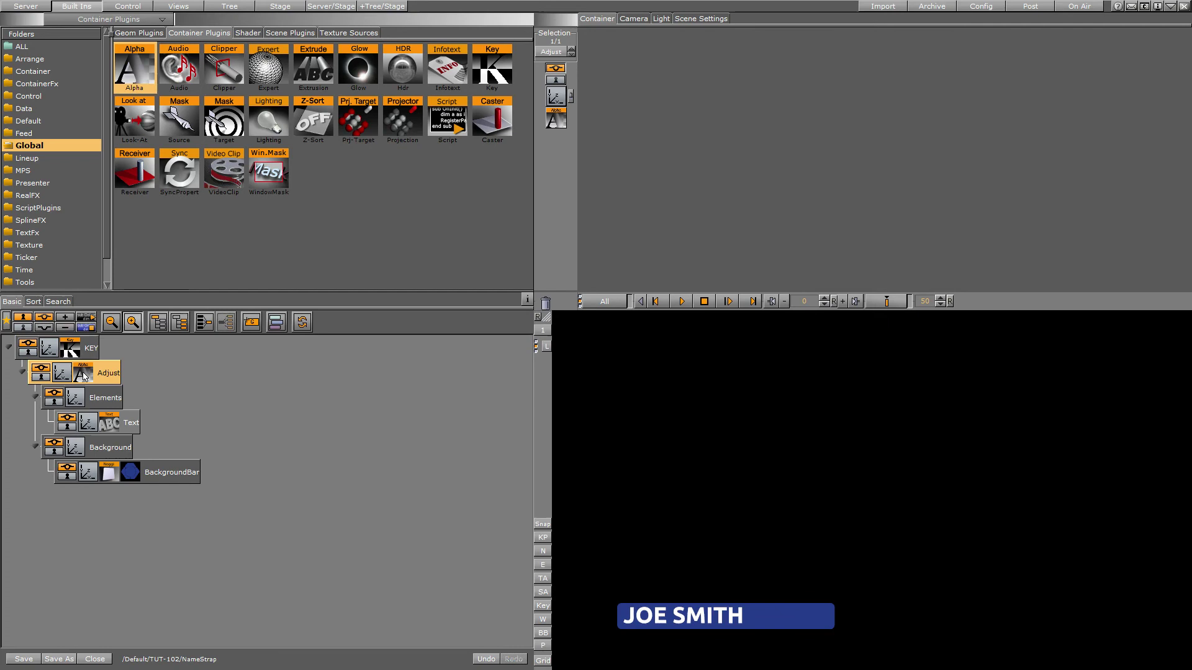
{"action": "left_click", "coordinate": [83, 374]}
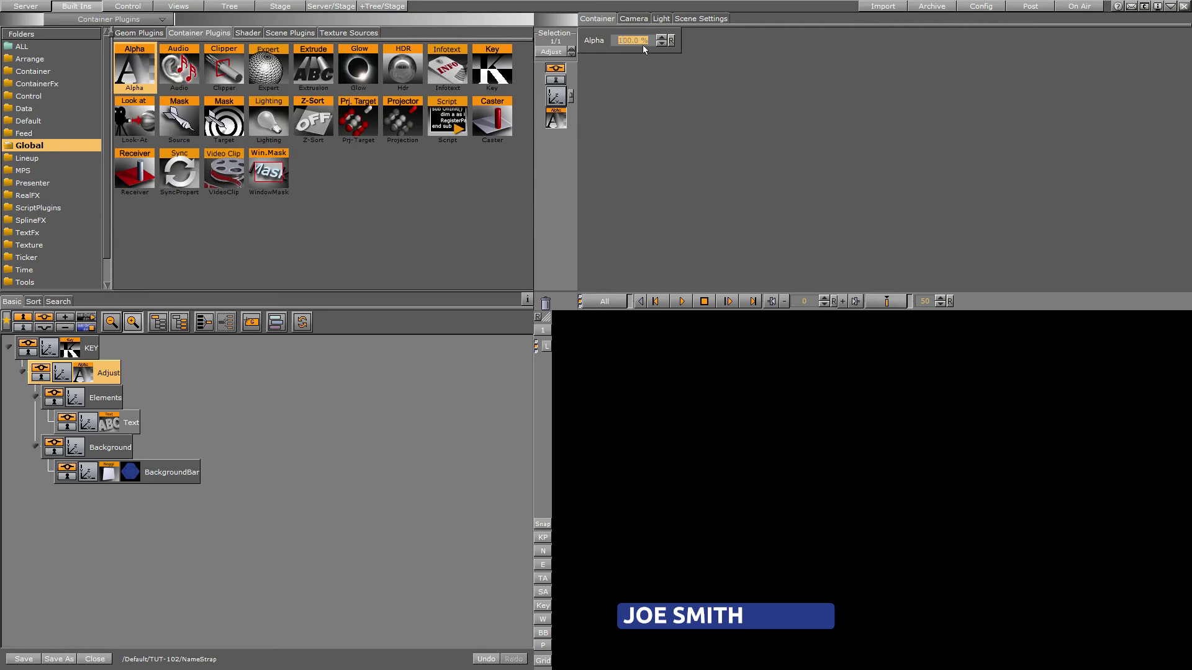
- Test the Adjust container's transparency by setting Alpha to 0 and back to 100 %
{"action": "type", "text": "0"}
{"action": "key", "text": "Return"}
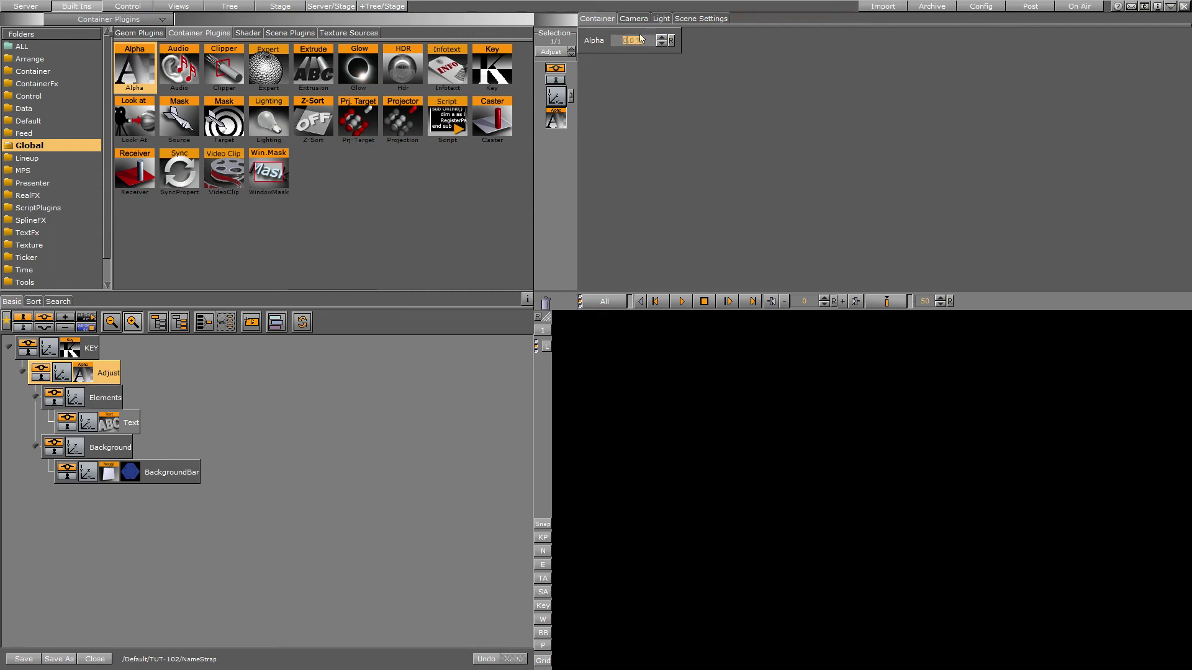
{"action": "type", "text": "100"}
{"action": "key", "text": "Return"}
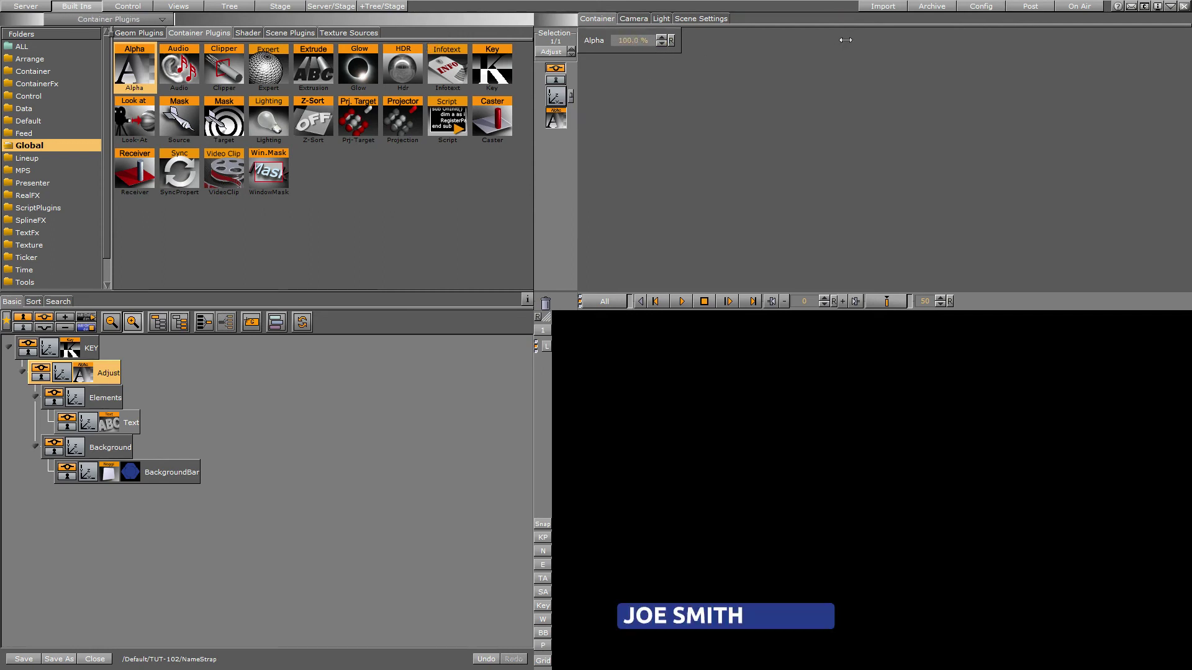
- Set the Adjust container's Alpha to 0 % and set a keyframe at frame 0
{"action": "left_click_drag", "start_coordinate": [660, 40], "coordinate": [573, 52]}
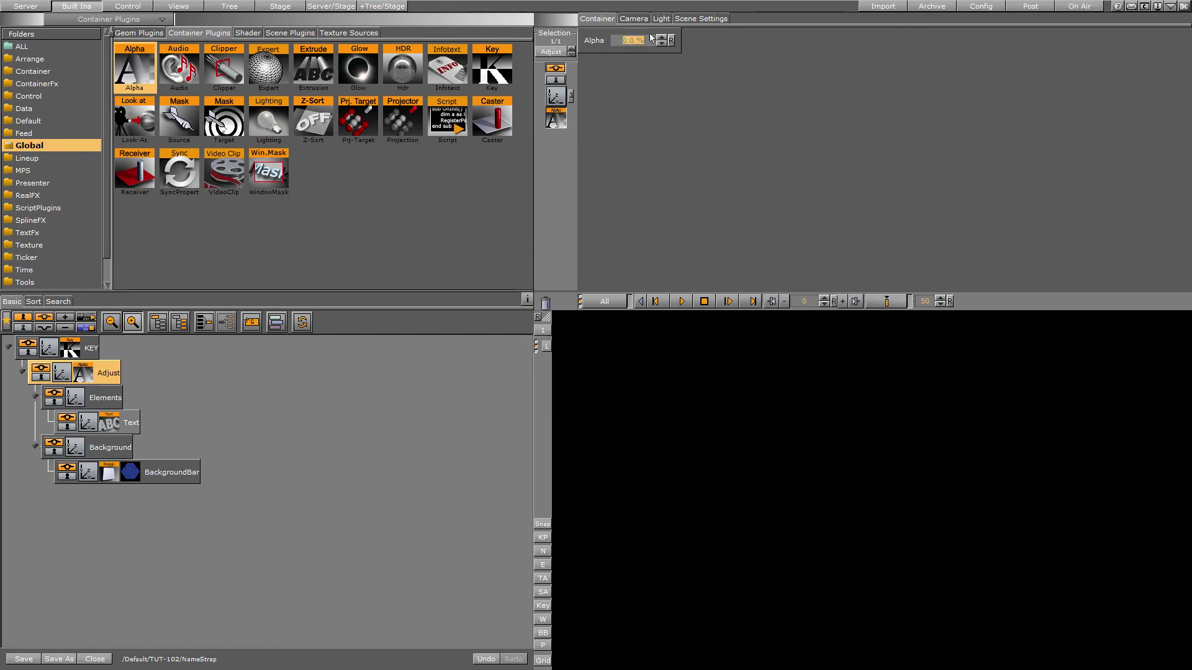
{"action": "left_click", "coordinate": [619, 41]}
{"action": "left_click", "coordinate": [887, 302]}
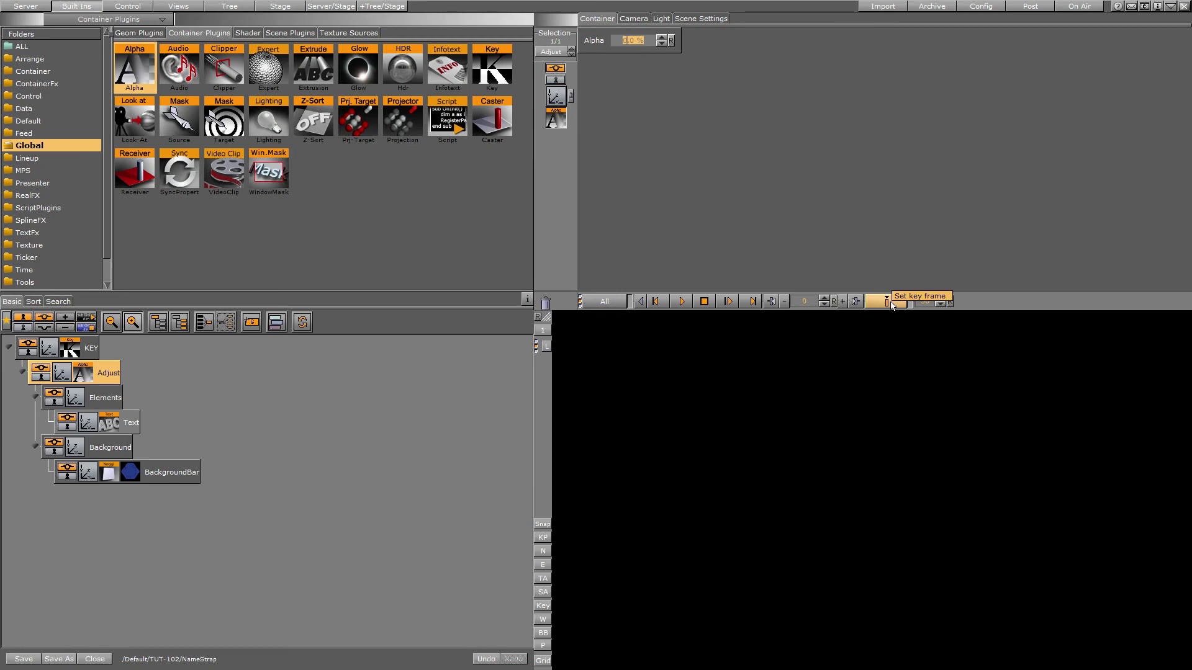
{"action": "left_click", "coordinate": [889, 302]}
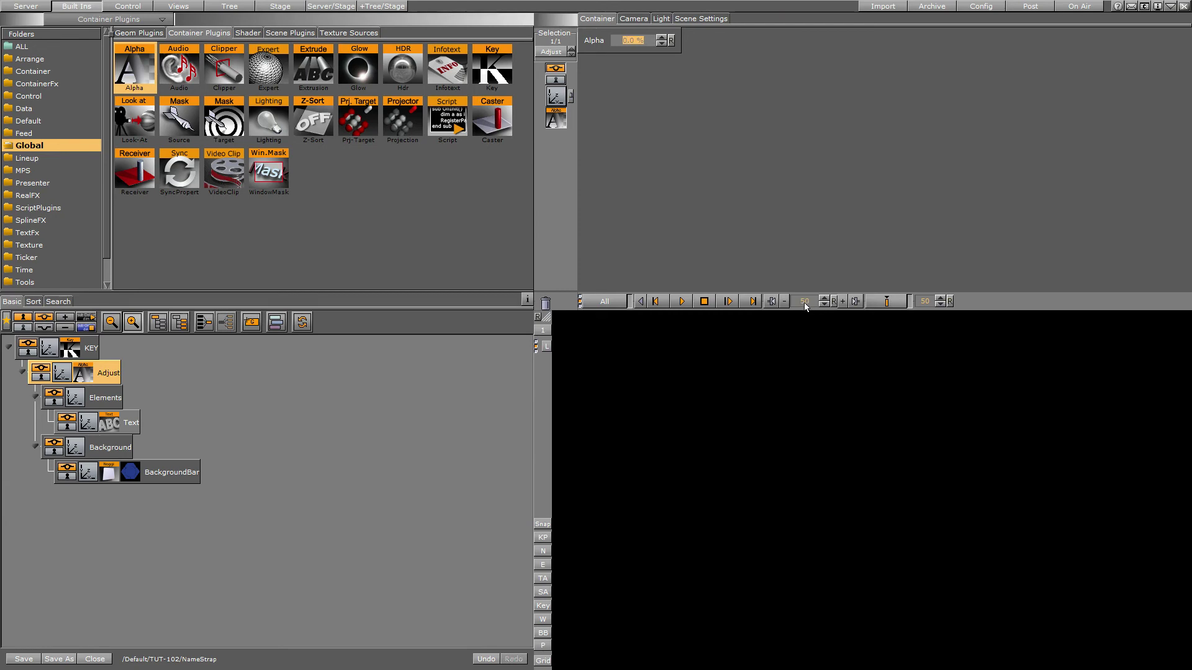
- Keyframe the Adjust container's Alpha at 100 % on frame 50 and at 0 % on frame 100
{"action": "left_click_drag", "start_coordinate": [634, 41], "coordinate": [732, 41]}
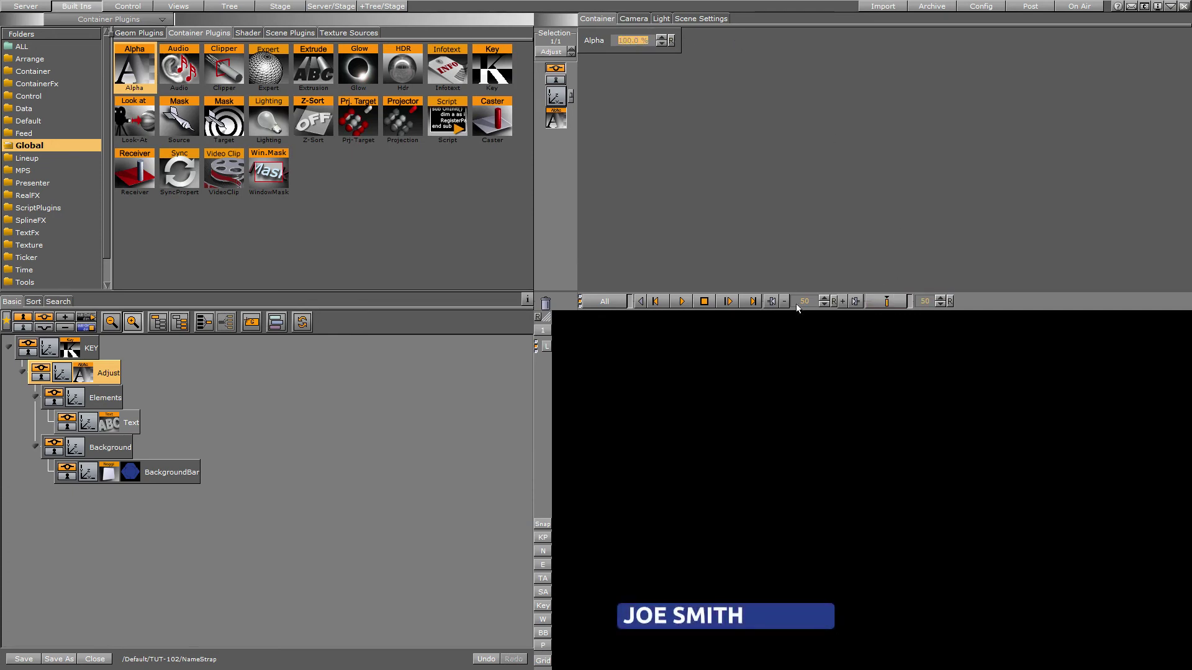
{"action": "left_click", "coordinate": [897, 306]}
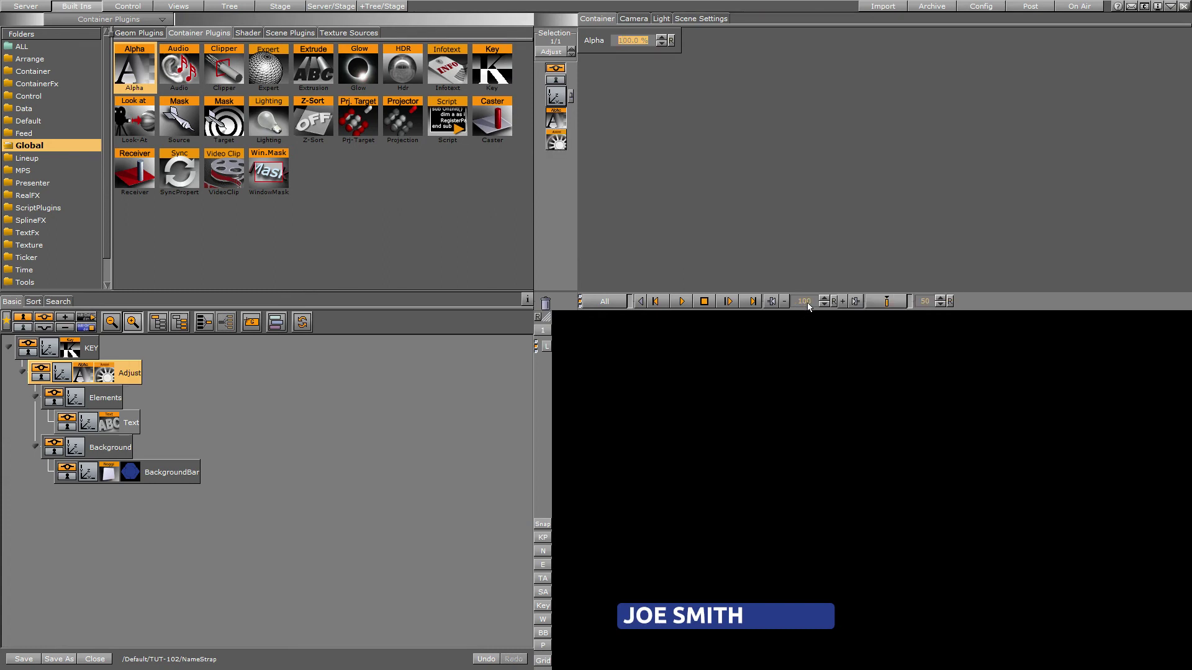
{"action": "left_click_drag", "start_coordinate": [639, 43], "coordinate": [593, 46]}
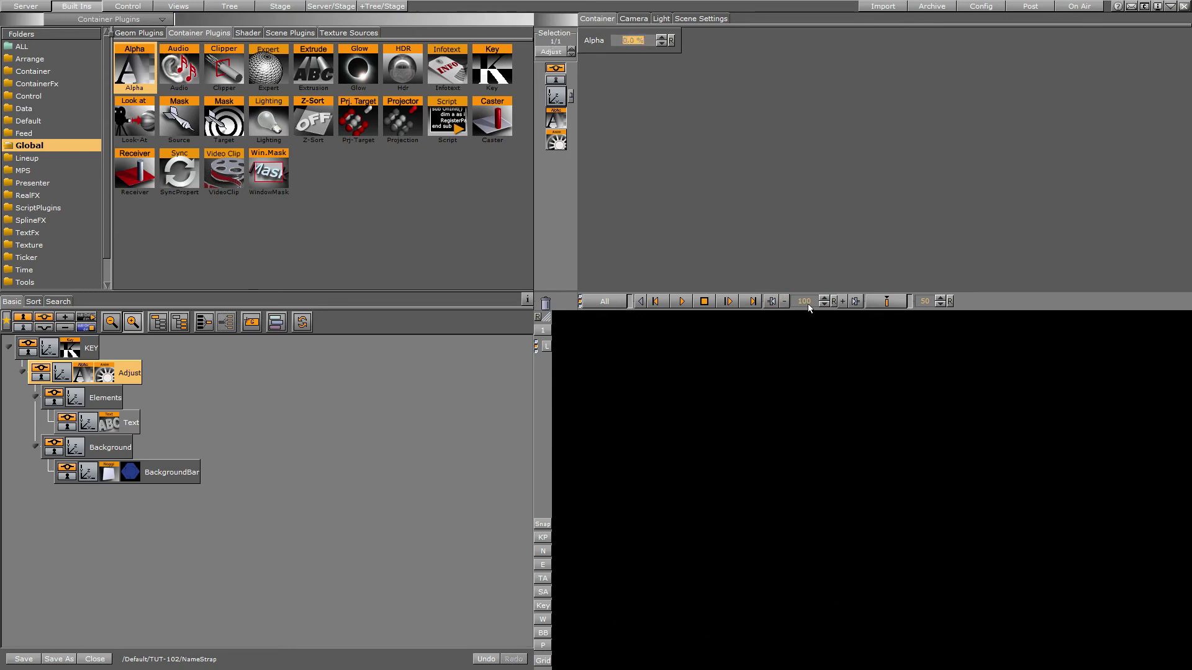
{"action": "left_click", "coordinate": [879, 302]}
- Play back the fade animation and display the spline of Adjust's Alpha channel in the Stage
{"action": "left_click", "coordinate": [676, 305]}
{"action": "left_click", "coordinate": [671, 336]}
{"action": "left_click", "coordinate": [283, 6]}
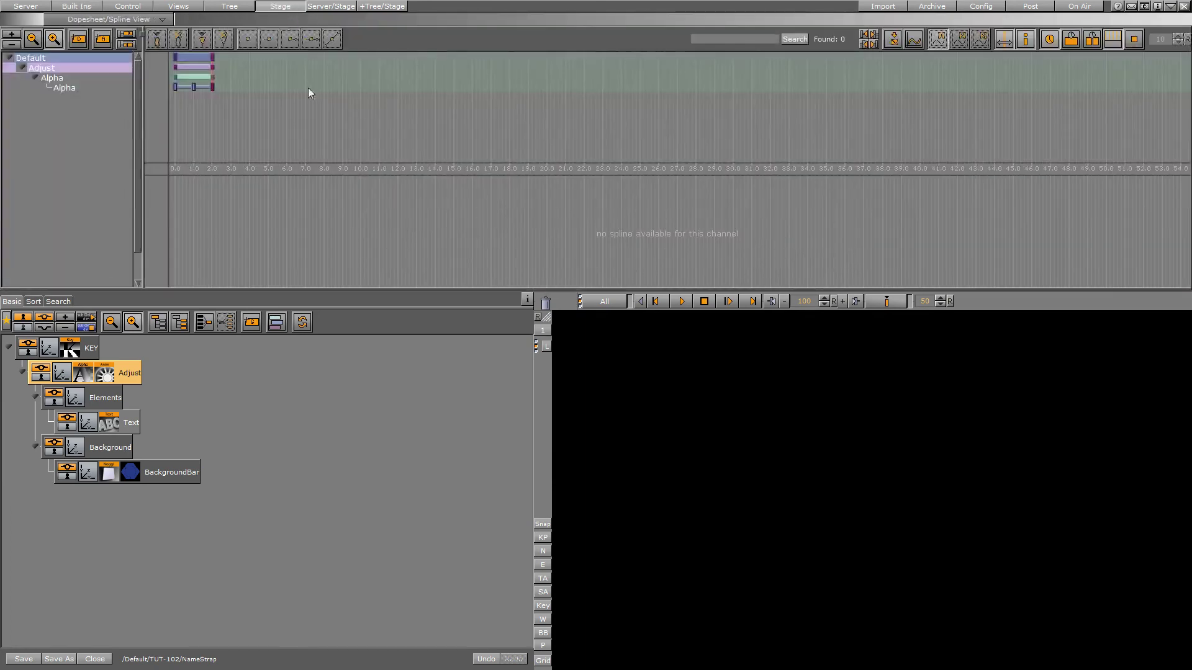
{"action": "left_click", "coordinate": [54, 70]}
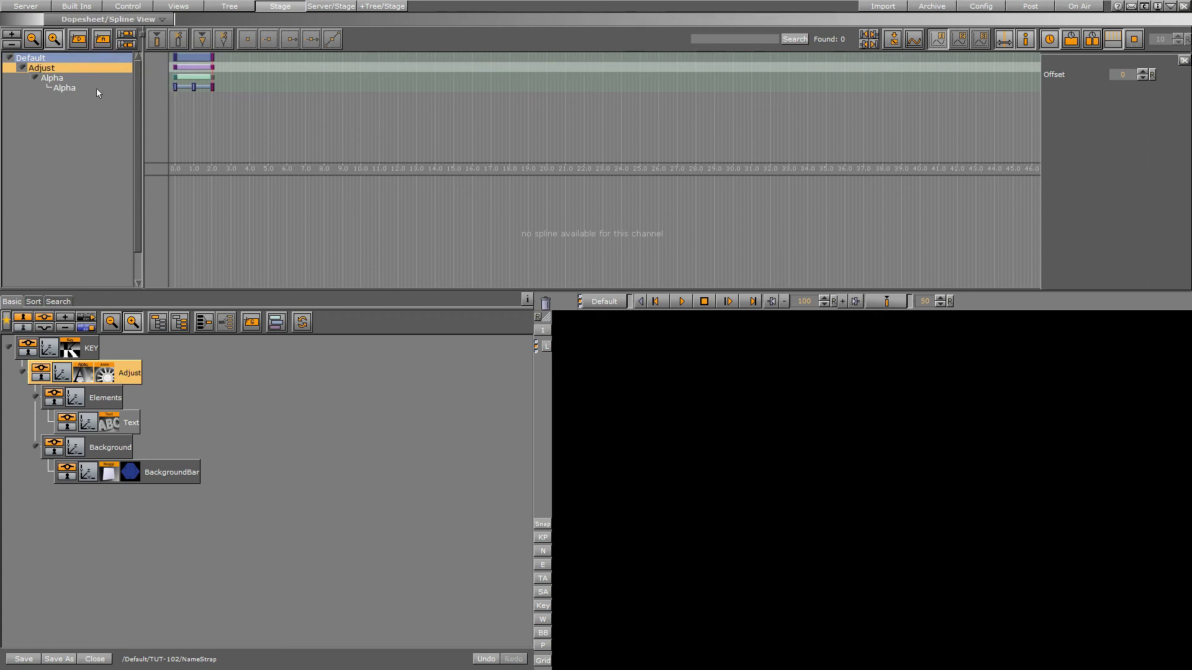
{"action": "left_click", "coordinate": [60, 87]}
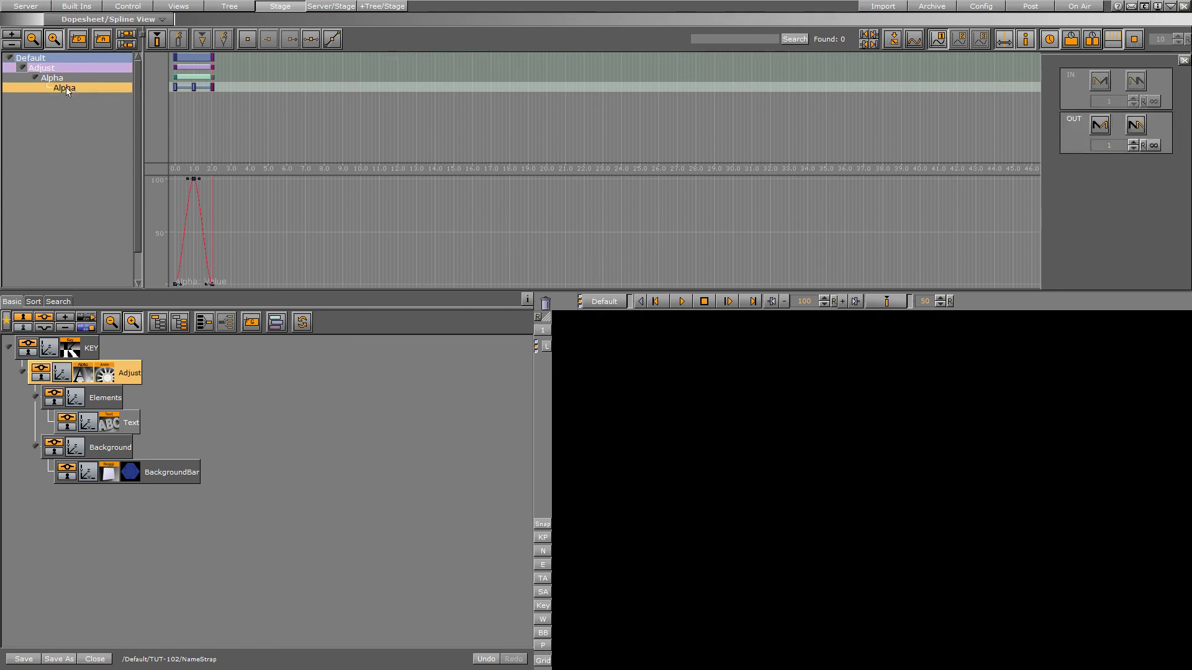
- Inspect the time and value of each of the three keyframes in Adjust's Alpha channel
{"action": "left_click", "coordinate": [175, 87]}
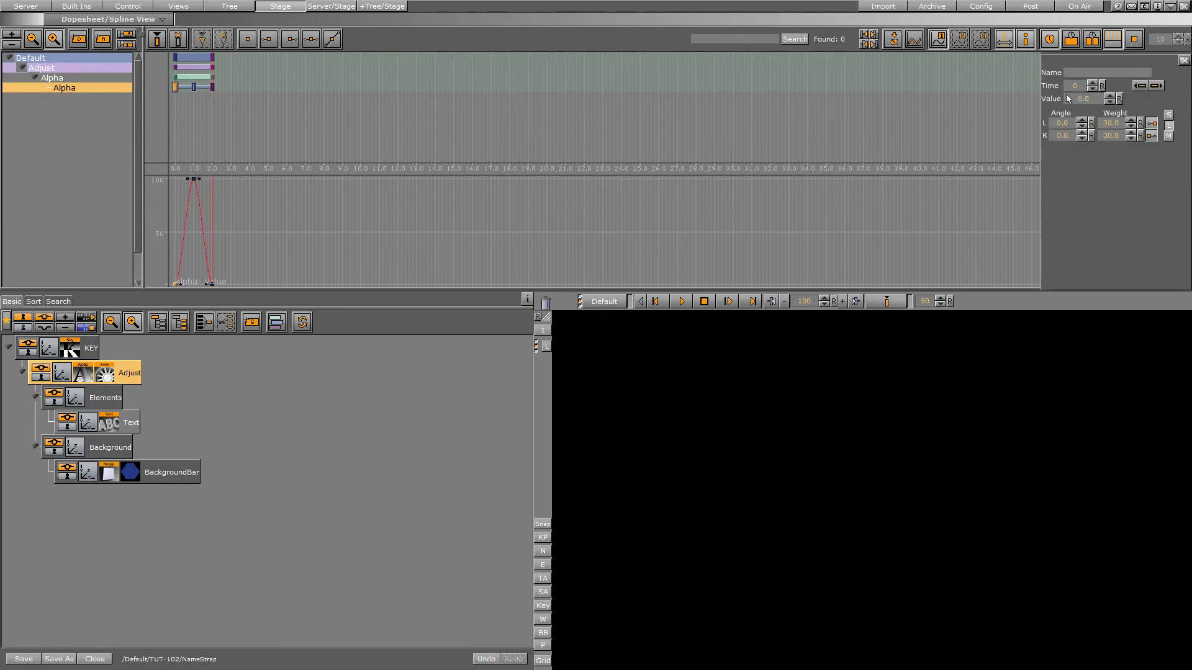
{"action": "left_click", "coordinate": [194, 87]}
{"action": "left_click", "coordinate": [212, 87]}
- Move the Default director's timeline to frame 50 and add a stop point there, aligned with the middle Alpha keyframe
{"action": "left_click", "coordinate": [41, 60]}
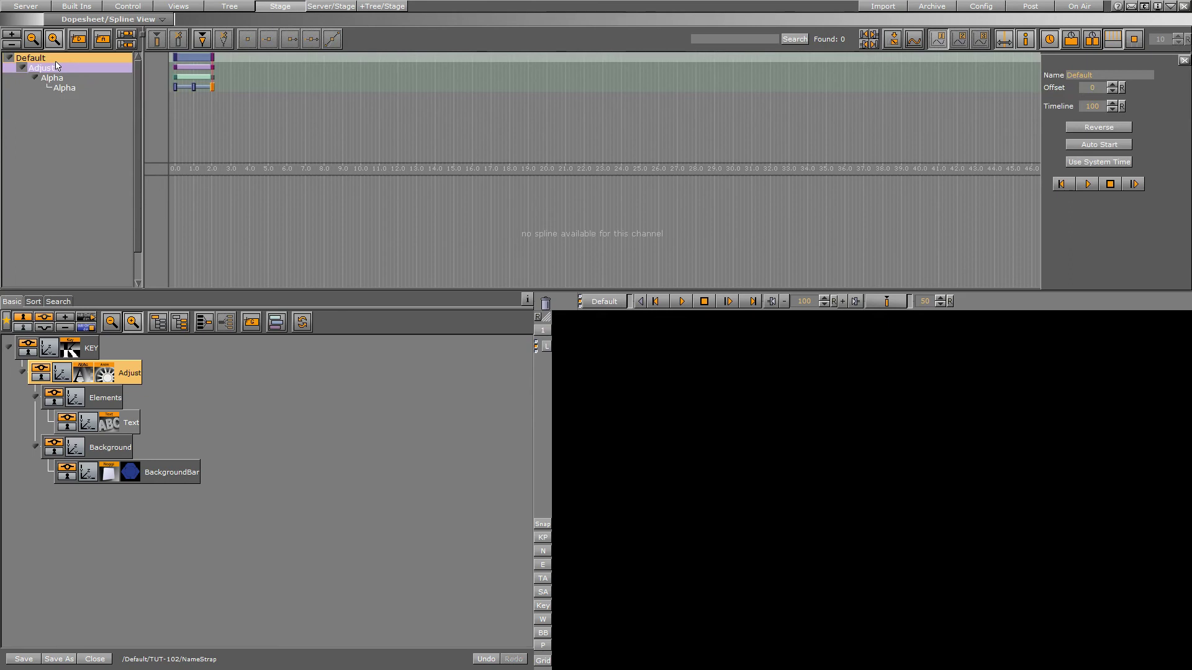
{"action": "left_click_drag", "start_coordinate": [223, 72], "coordinate": [194, 72]}
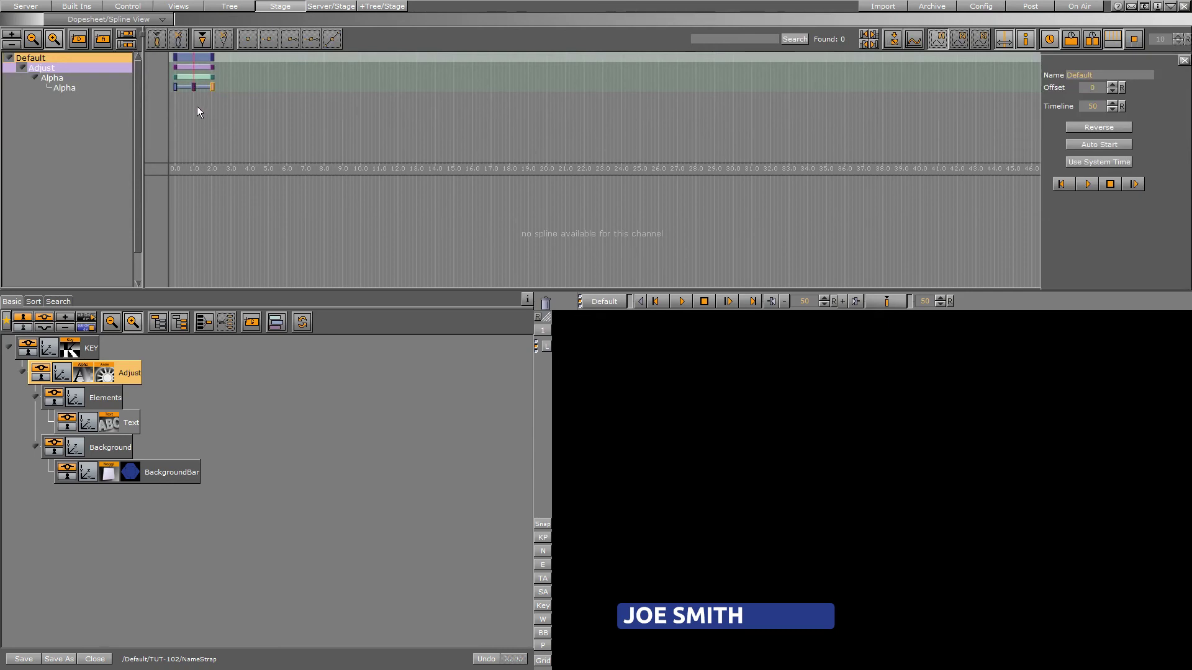
{"action": "scroll", "coordinate": [197, 106], "scroll_direction": "up", "scroll_amount": 6}
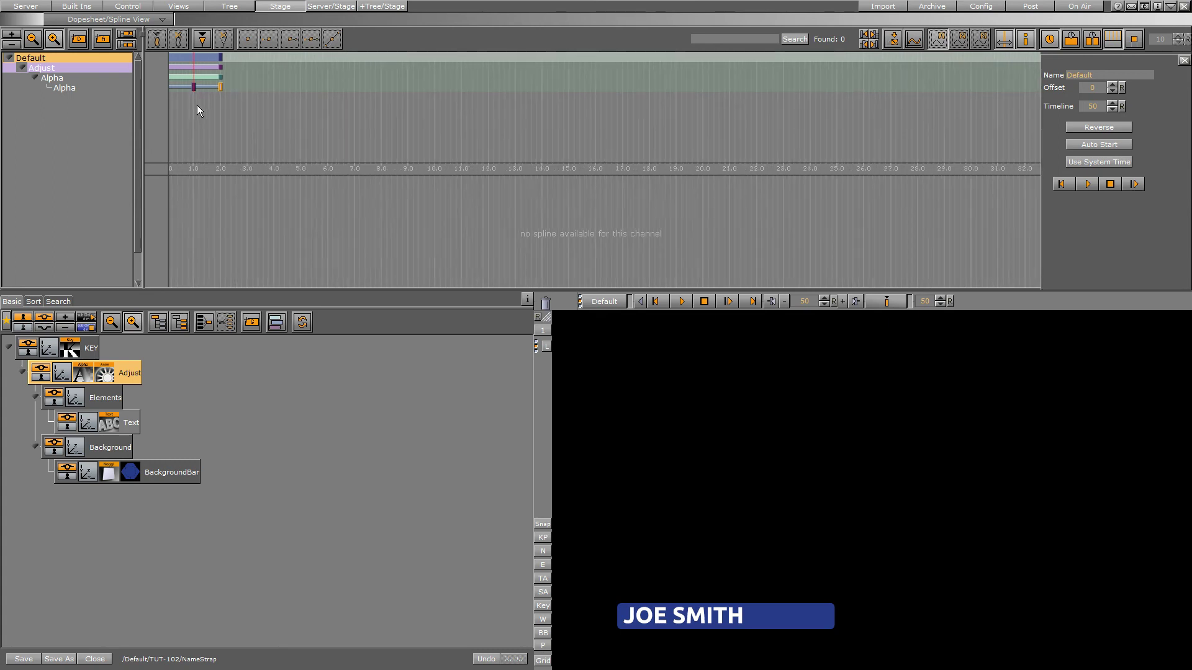
{"action": "scroll", "coordinate": [197, 110], "scroll_direction": "up", "scroll_amount": 2}
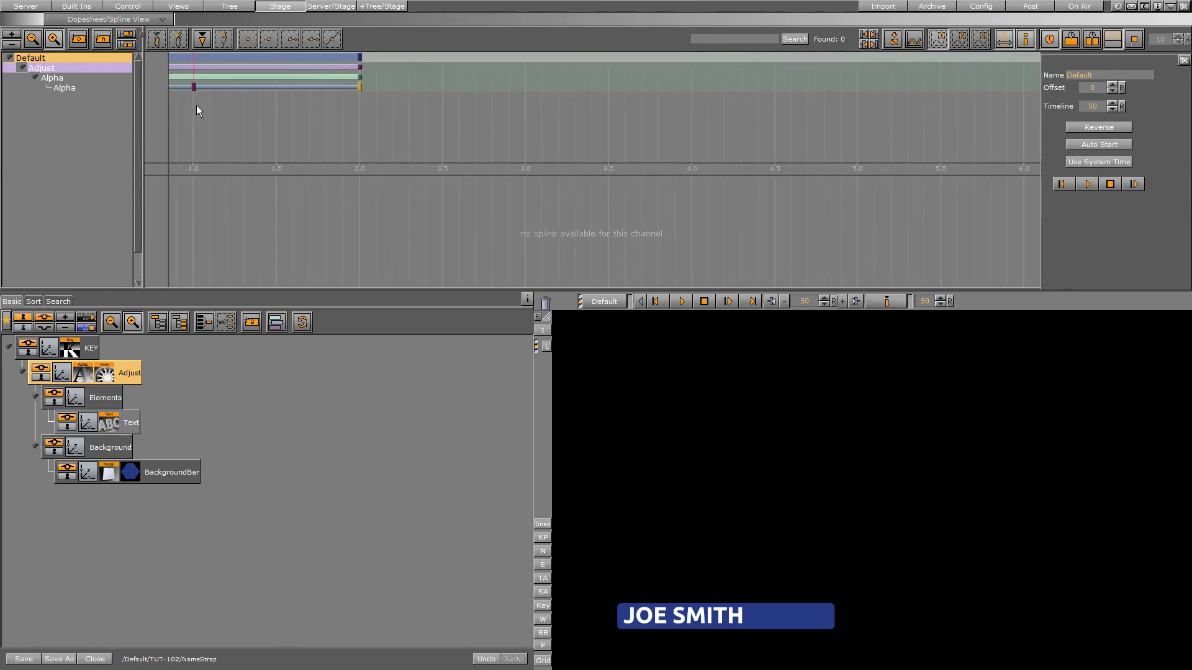
{"action": "middle_click_drag", "start_coordinate": [197, 106], "coordinate": [344, 109]}
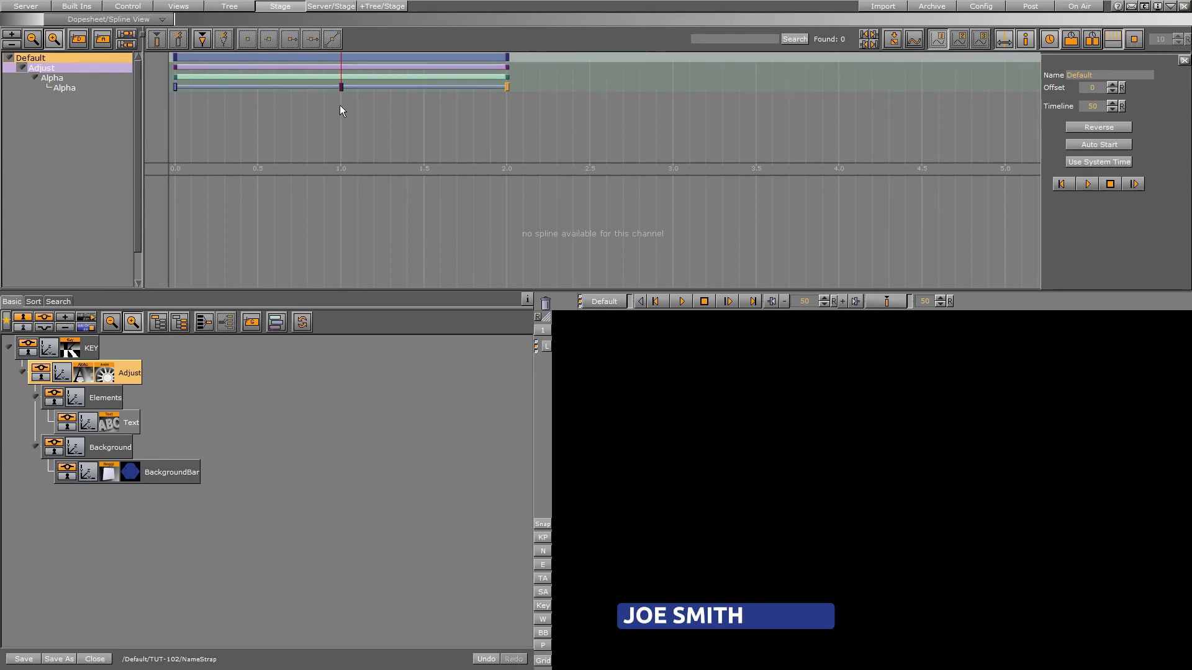
{"action": "scroll", "coordinate": [340, 108], "scroll_direction": "up", "scroll_amount": 3}
{"action": "scroll", "coordinate": [340, 108], "scroll_direction": "down", "scroll_amount": 3}
{"action": "mouse_move", "coordinate": [340, 90]}
{"action": "left_click", "coordinate": [342, 87]}
{"action": "left_click", "coordinate": [208, 41]}
- Test the stop point by playing the animation, continuing it through the fade-out, and playing it again
{"action": "left_click", "coordinate": [680, 303]}
{"action": "left_click", "coordinate": [726, 302]}
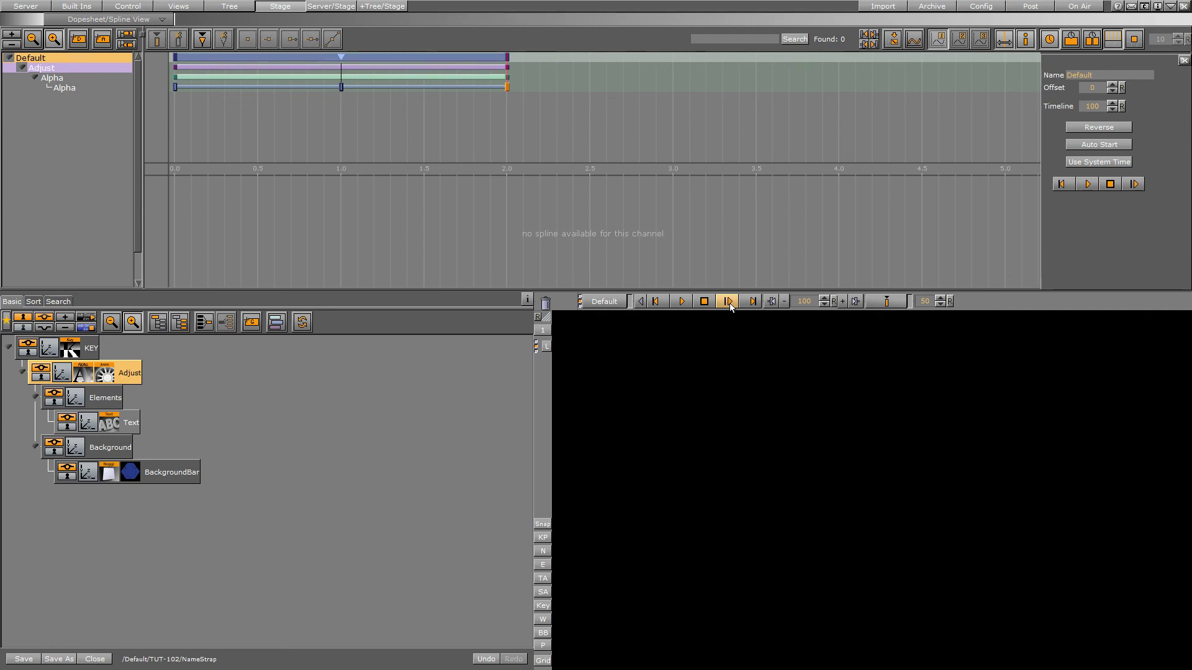
{"action": "left_click", "coordinate": [683, 302]}
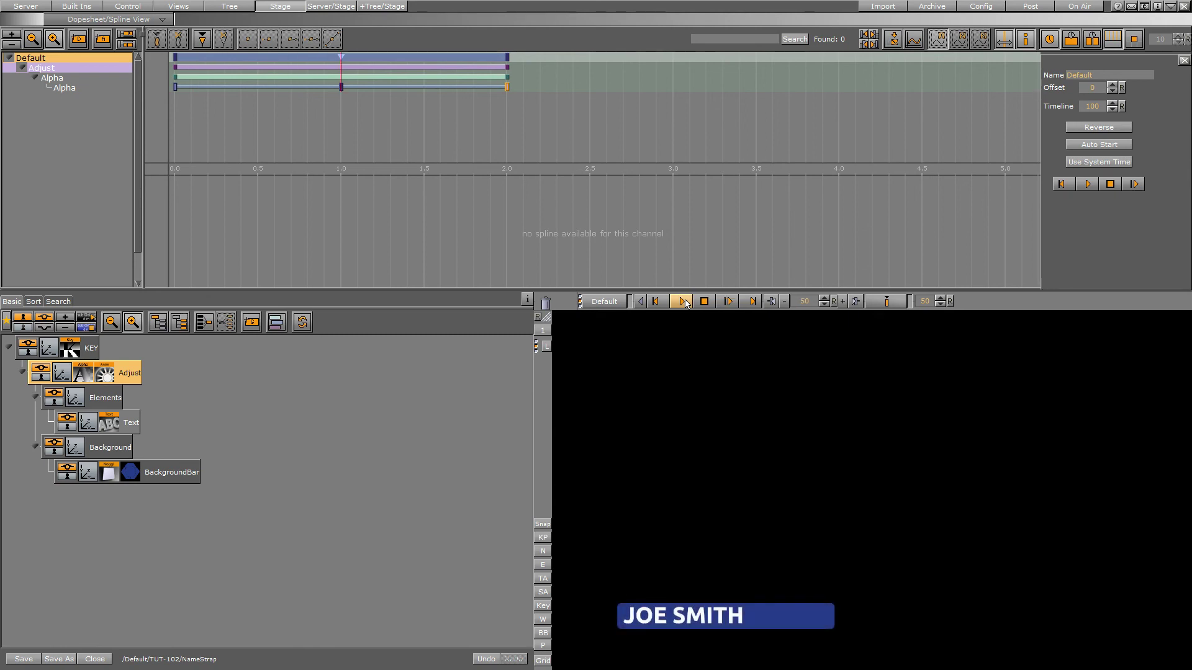
{"action": "left_click", "coordinate": [729, 302]}
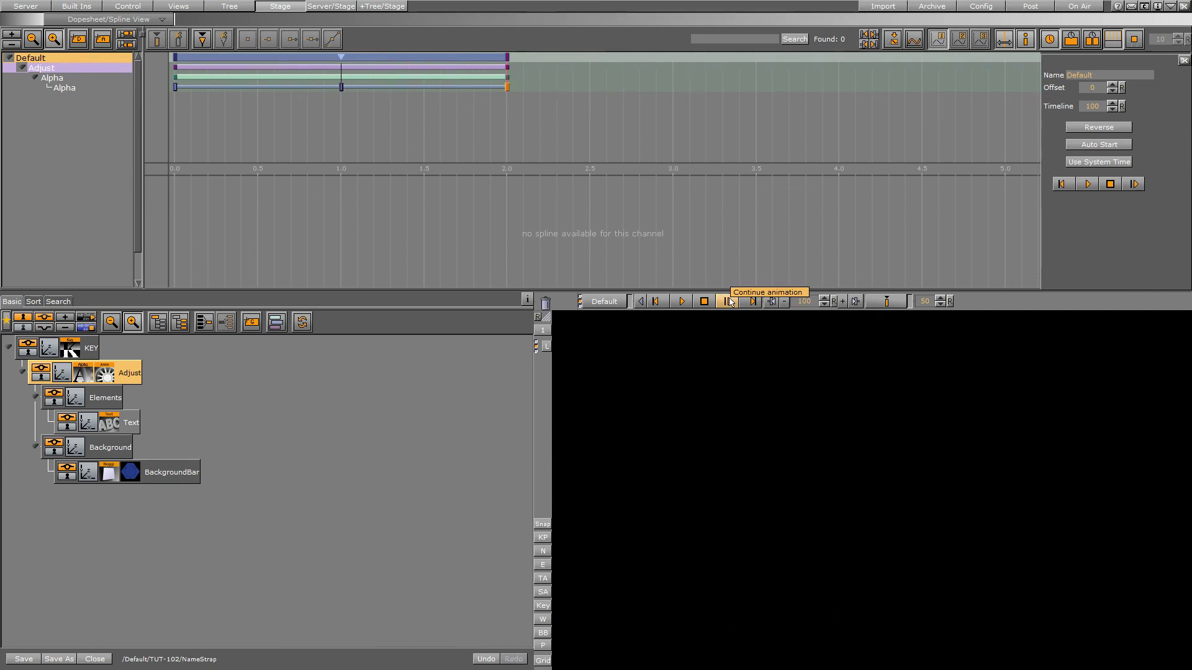
{"action": "left_click", "coordinate": [680, 302]}
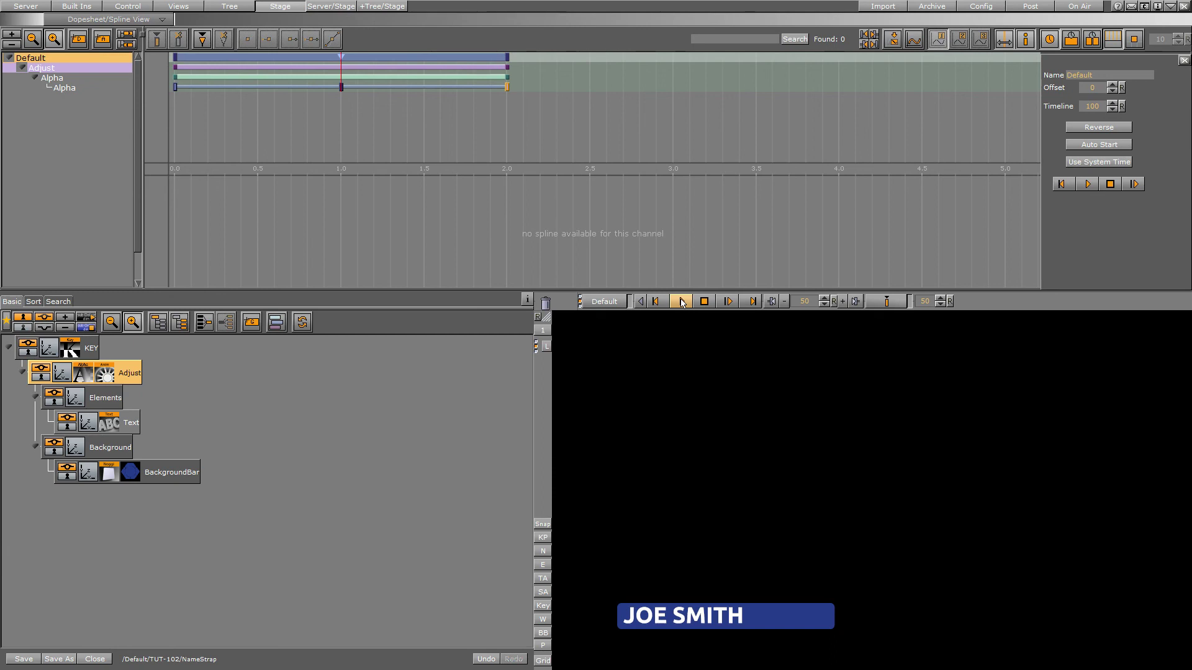
- Review the properties of the Noggi bar, Text, Adjust's Alpha and KEY, and toggle the key preview on and off
{"action": "left_click", "coordinate": [114, 470]}
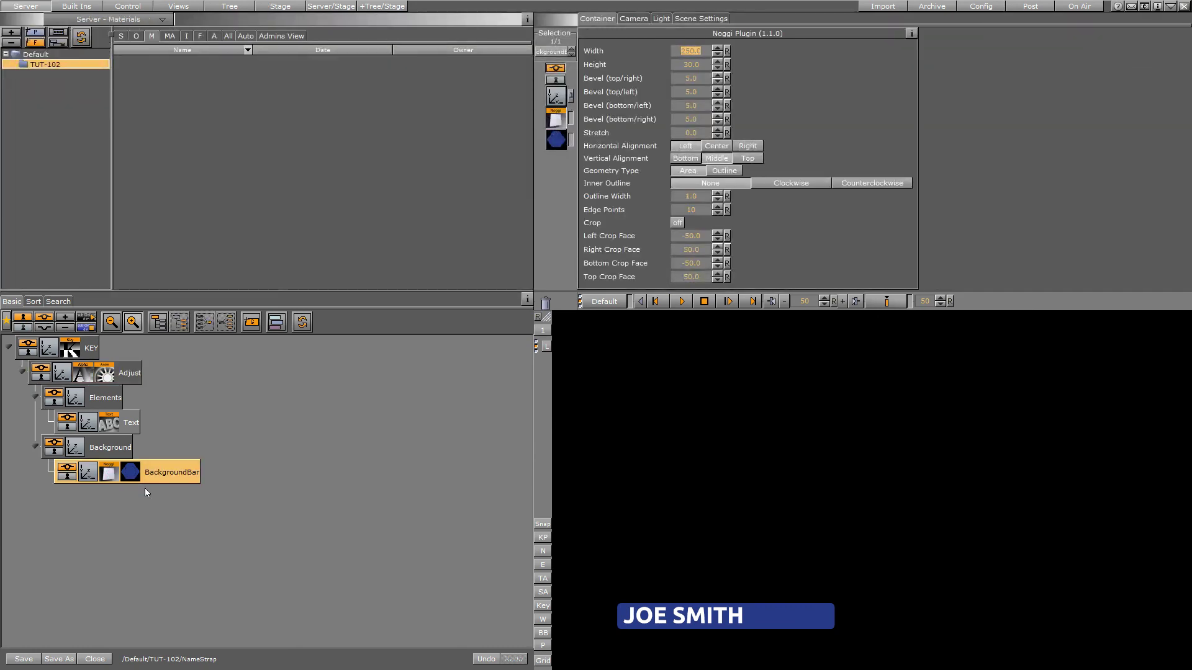
{"action": "left_click", "coordinate": [107, 422]}
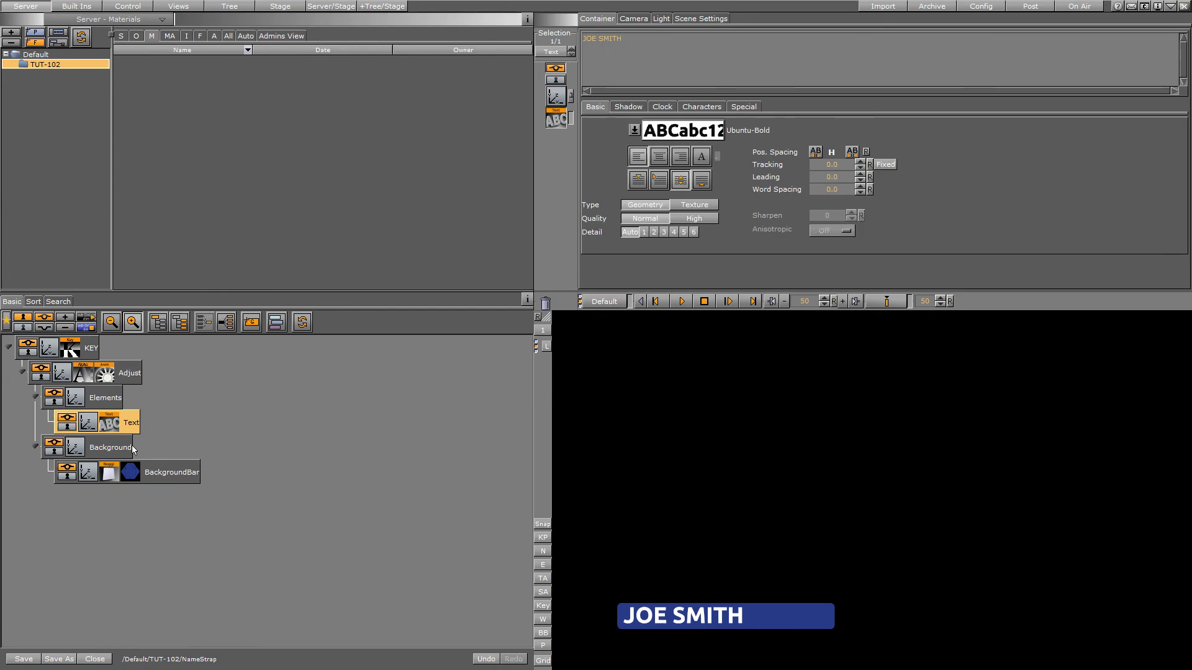
{"action": "left_click", "coordinate": [87, 378]}
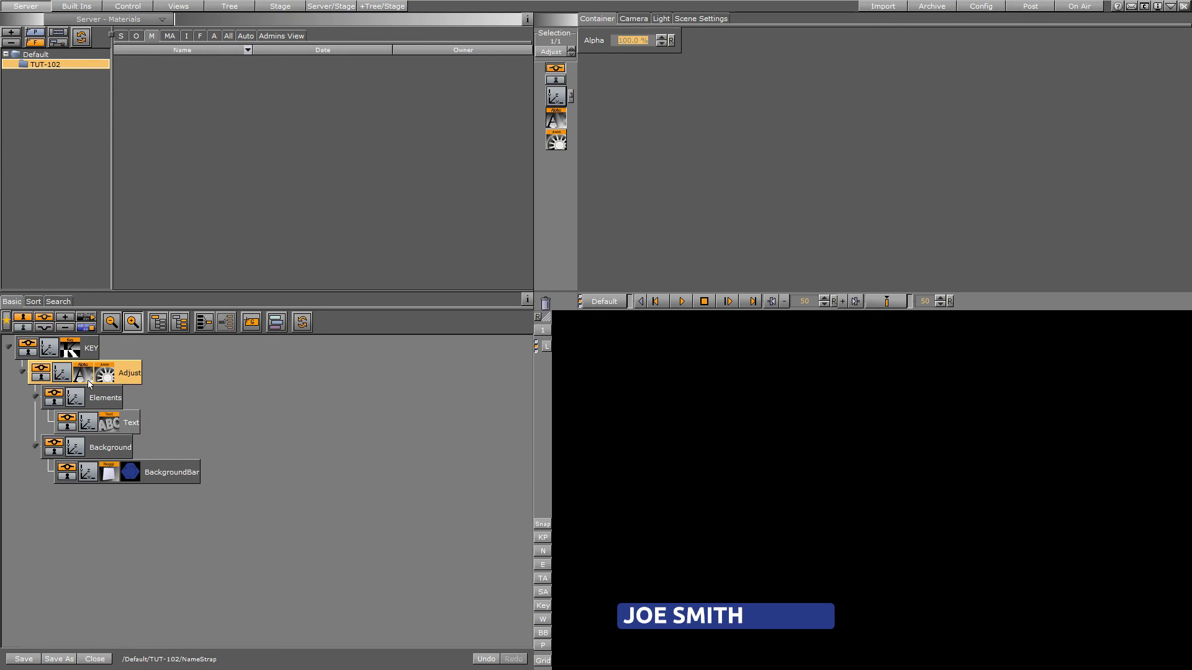
{"action": "left_click", "coordinate": [69, 353]}
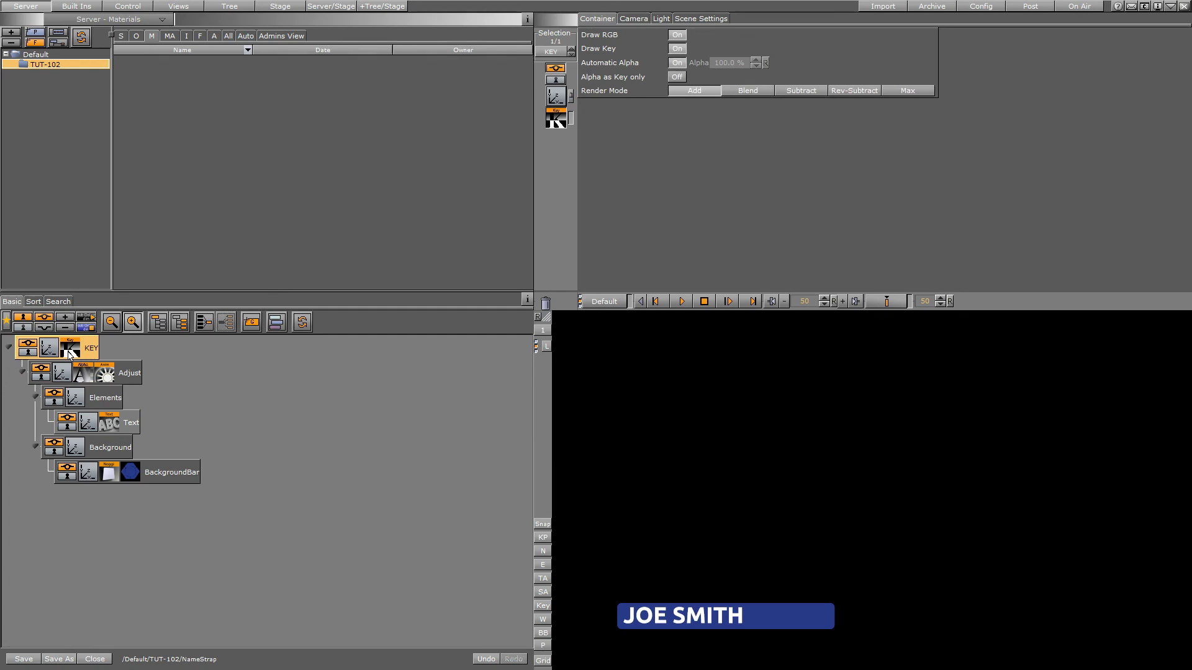
{"action": "left_click", "coordinate": [543, 607]}
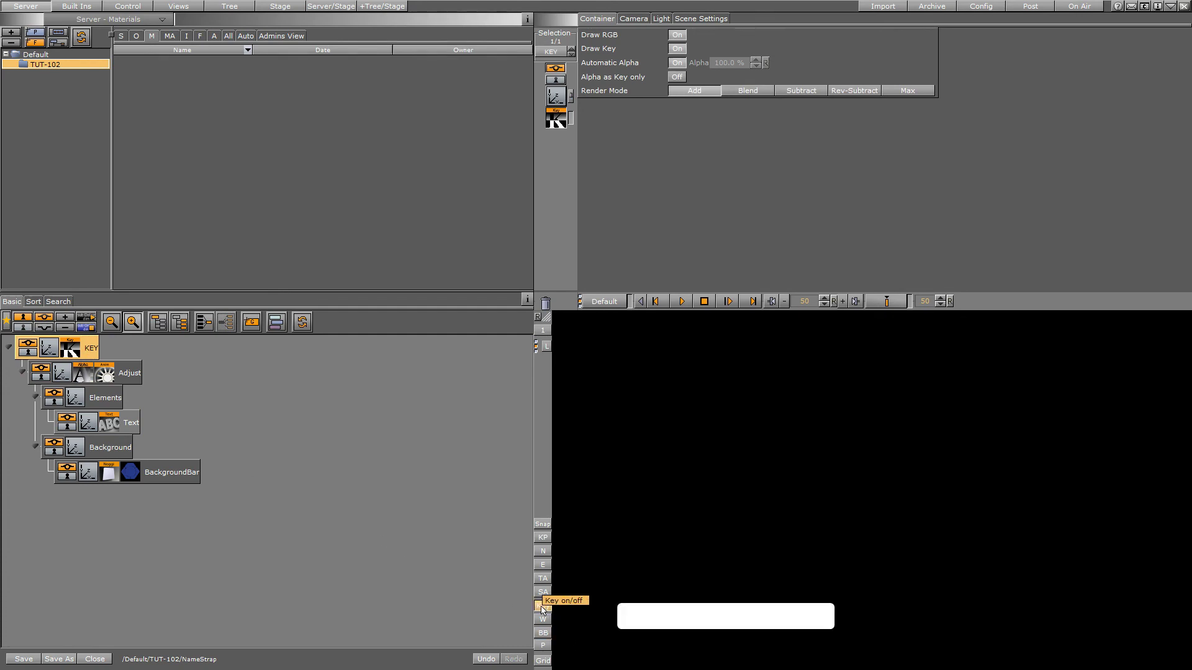
{"action": "left_click", "coordinate": [542, 609]}
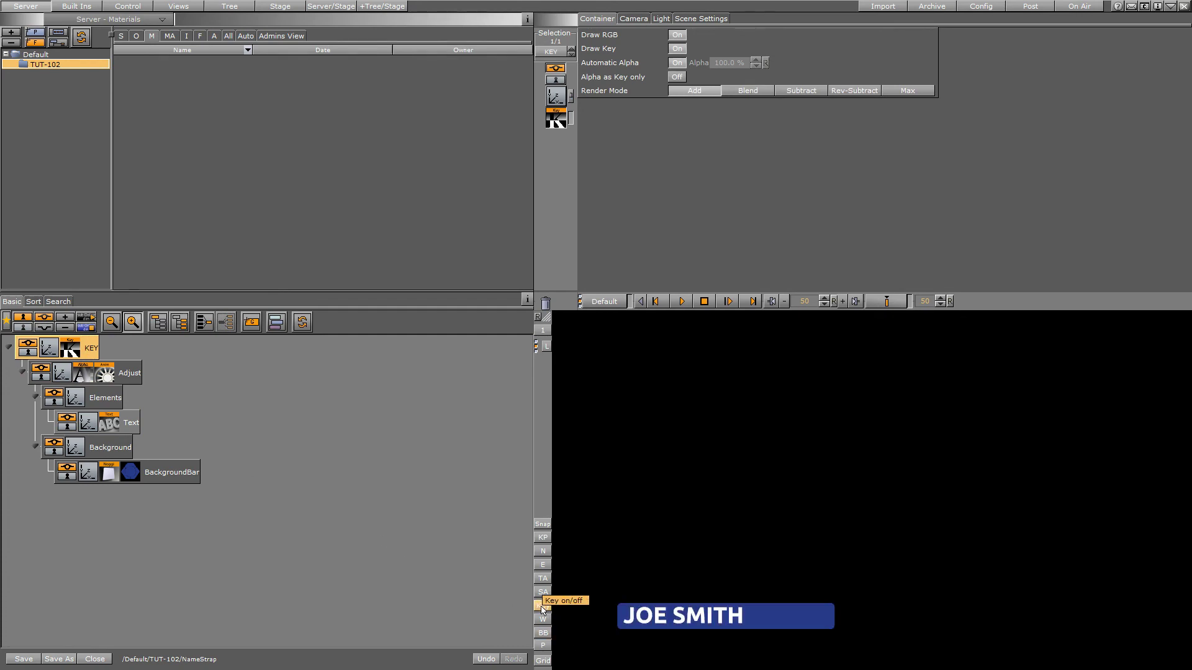
- Show the scenes in TUT-102, then save and close the NameStrap scene
{"action": "left_click", "coordinate": [105, 376]}
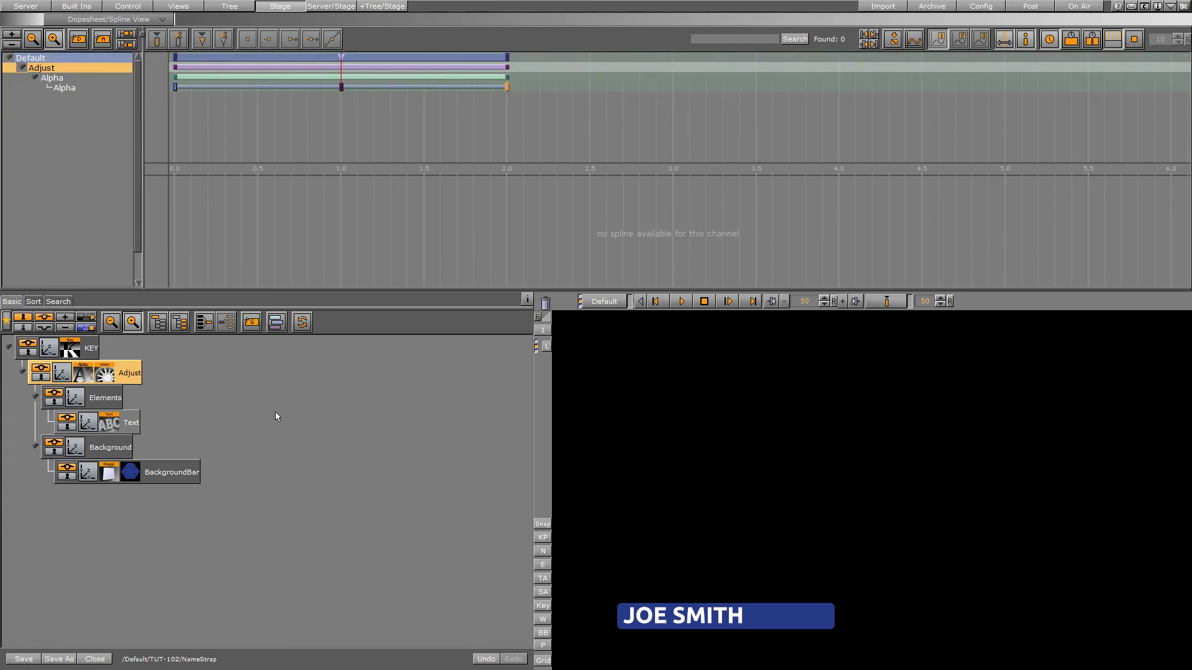
{"action": "left_click", "coordinate": [27, 6]}
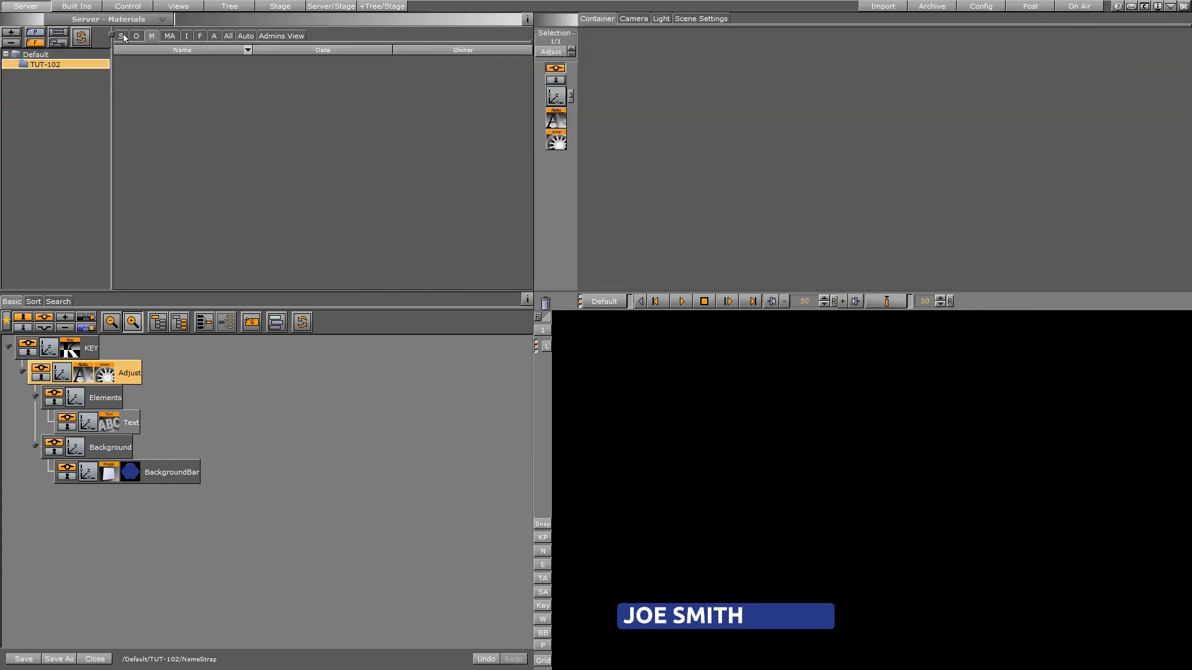
{"action": "left_click", "coordinate": [123, 36]}
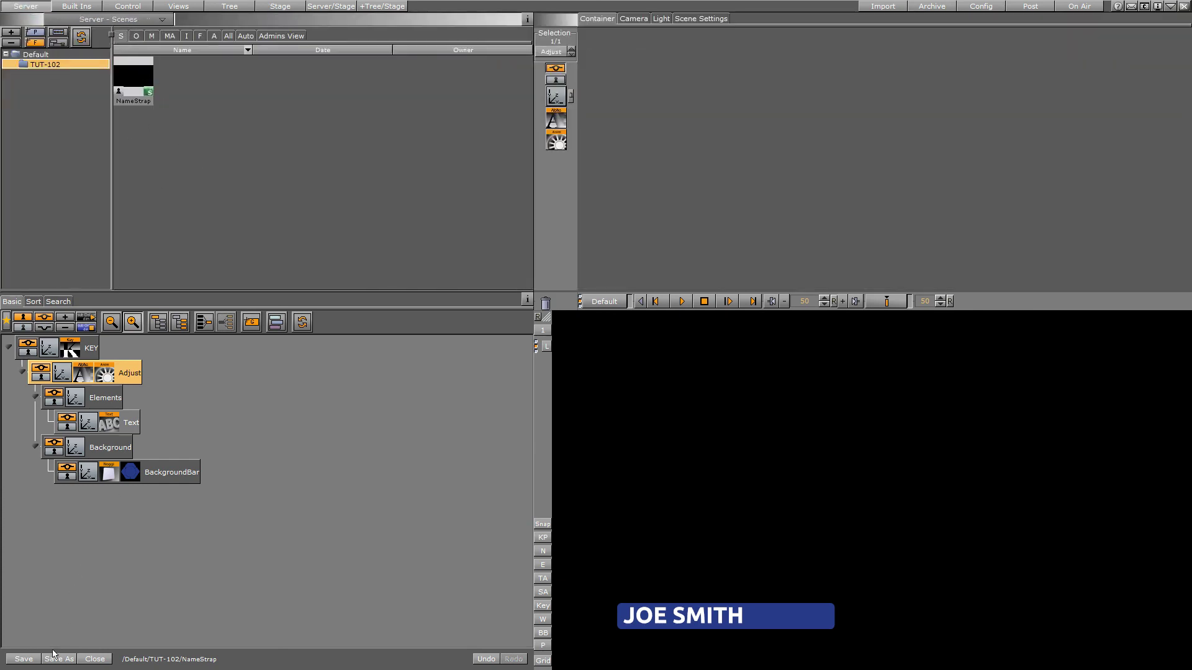
{"action": "left_click", "coordinate": [25, 659]}
{"action": "left_click", "coordinate": [95, 659]}
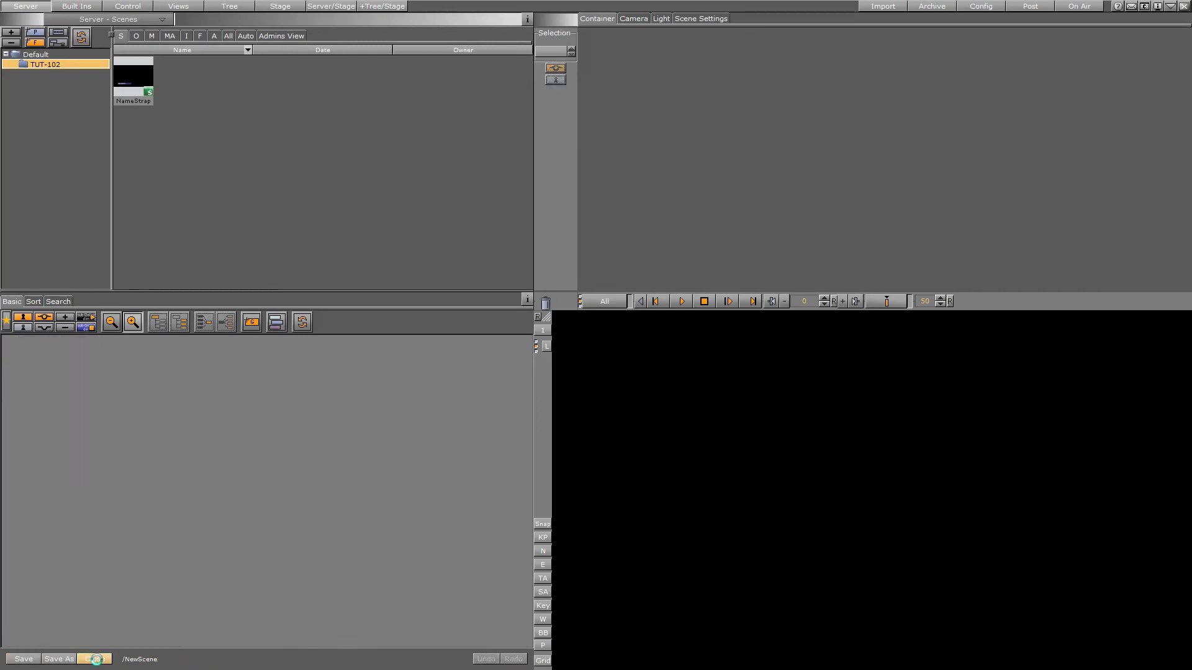
- Open the archive view and add the TUT-102 folder to the file entry points
{"action": "left_click_drag", "start_coordinate": [300, 248], "coordinate": [300, 248]}
{"action": "left_click", "coordinate": [934, 8]}
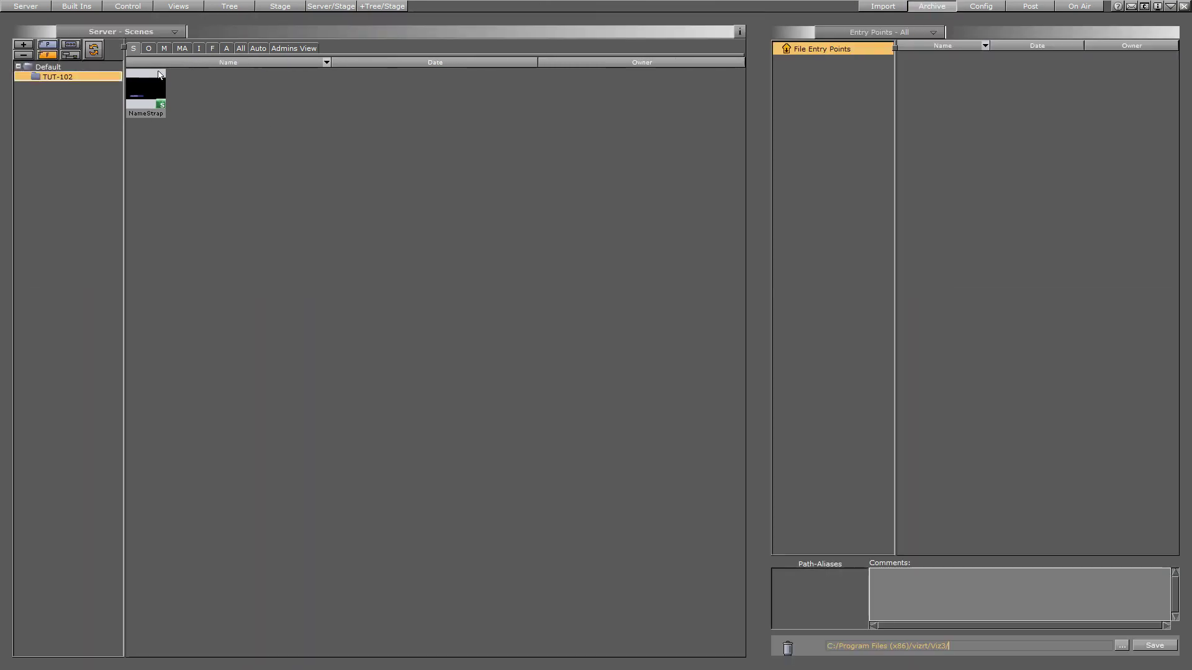
{"action": "left_click_drag", "start_coordinate": [146, 91], "coordinate": [242, 109]}
{"action": "left_click_drag", "start_coordinate": [43, 78], "coordinate": [817, 116]}
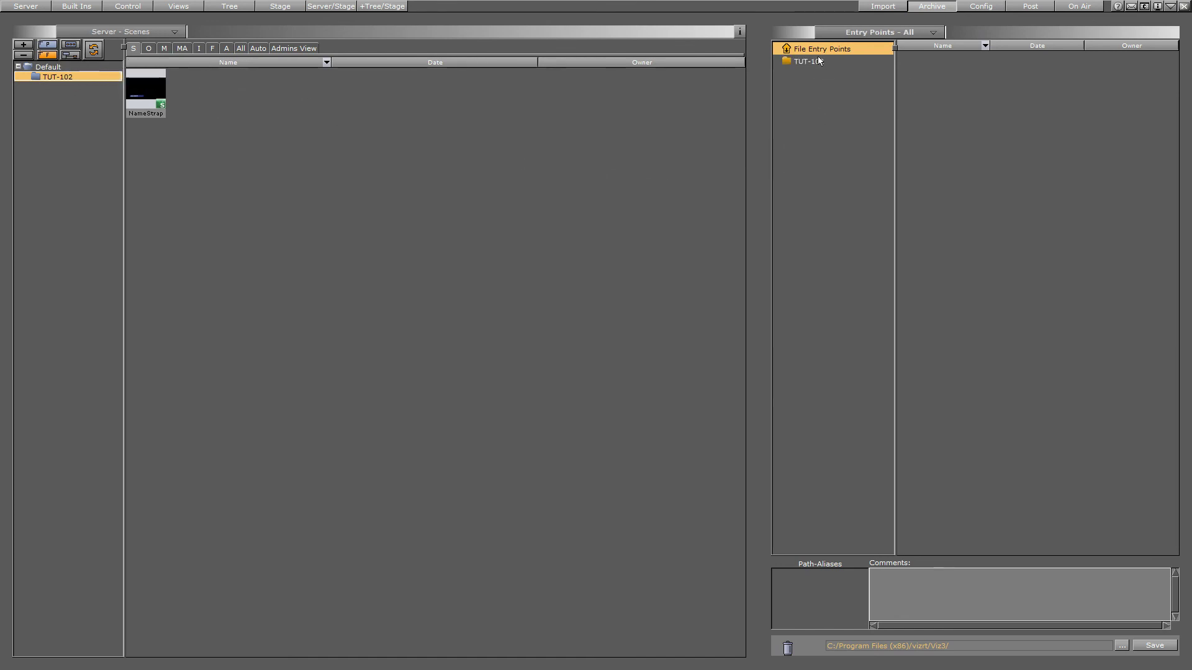
- Examine the TUT-102 entry point's contents, filtered to scenes and with all item types including the fonts
{"action": "left_click", "coordinate": [875, 34]}
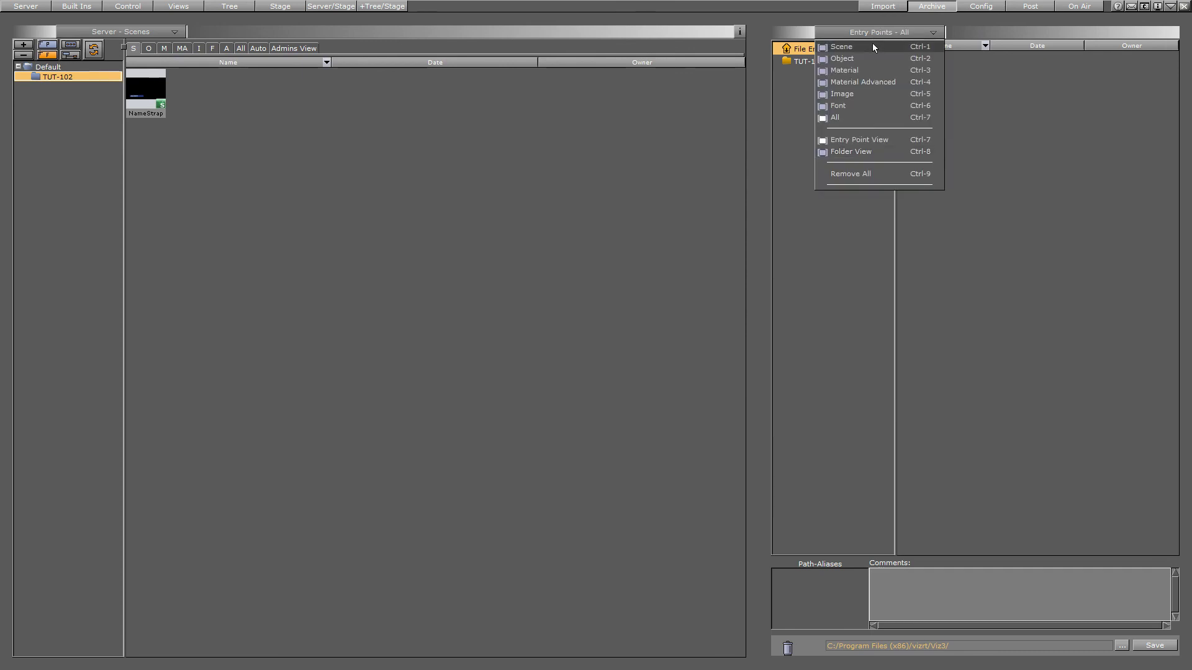
{"action": "left_click", "coordinate": [874, 47]}
{"action": "left_click", "coordinate": [830, 64]}
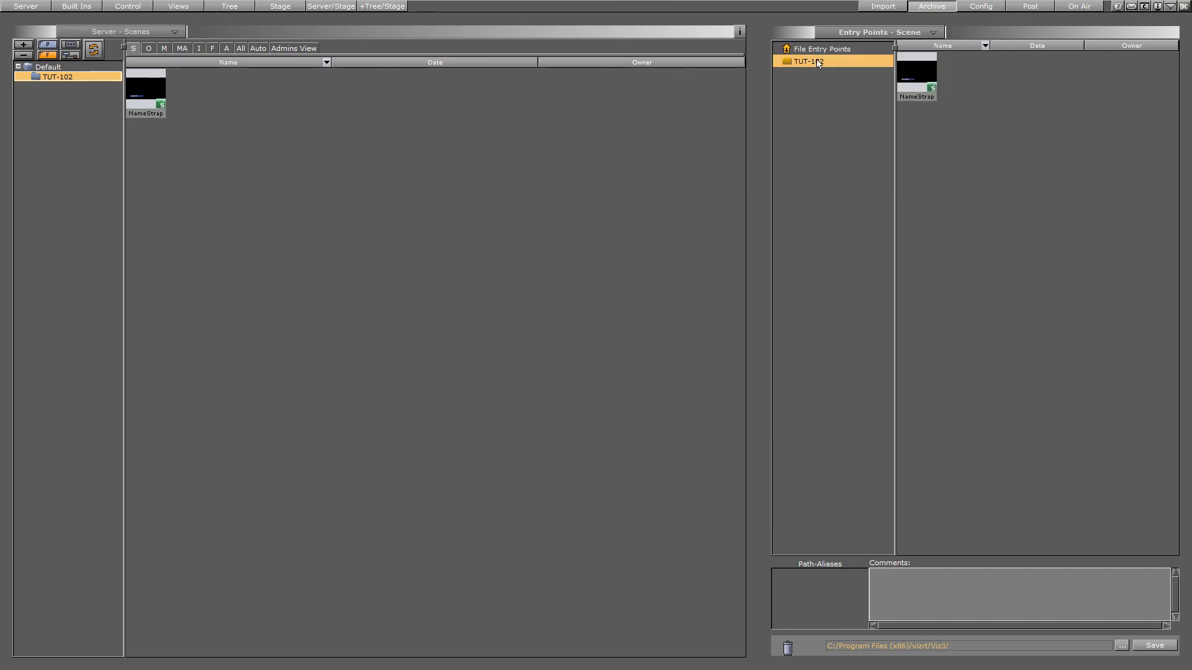
{"action": "left_click", "coordinate": [875, 33]}
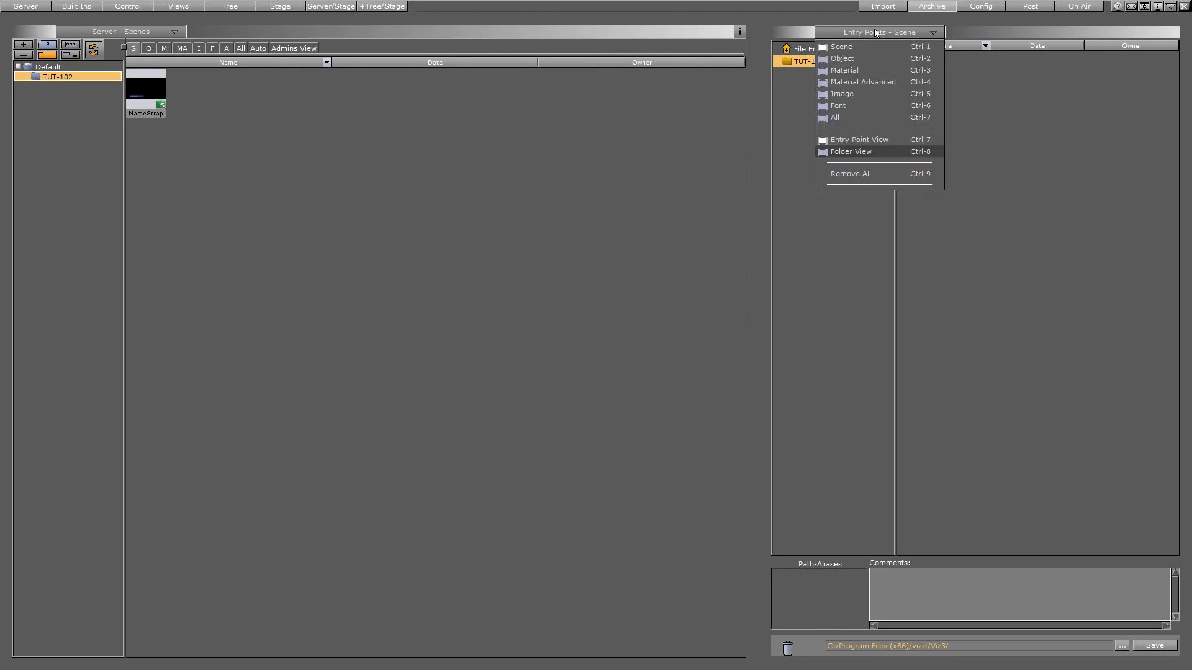
{"action": "left_click", "coordinate": [866, 105]}
{"action": "left_click", "coordinate": [953, 86]}
{"action": "left_click", "coordinate": [1005, 91]}
{"action": "left_click", "coordinate": [923, 86]}
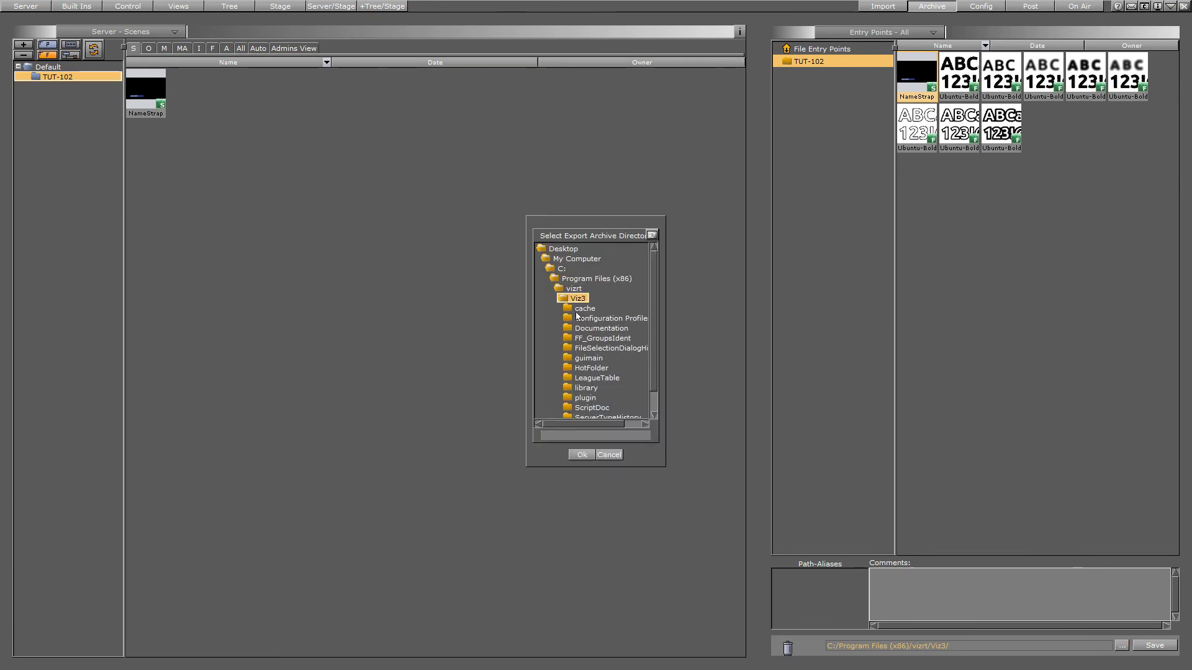
- Browse the export directory to the Documents folder under C:\Users\CloudbassGraphics and name the archive TUT-102
{"action": "left_click", "coordinate": [559, 269]}
{"action": "scroll", "coordinate": [652, 374], "scroll_direction": "down", "scroll_amount": 3}
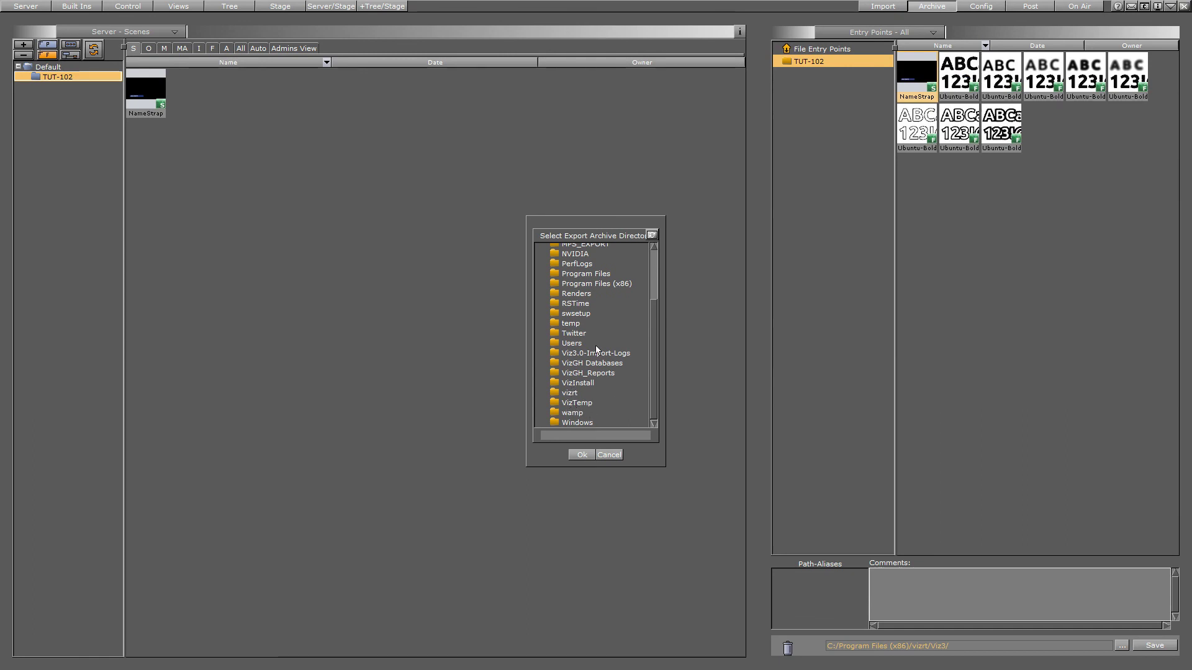
{"action": "double_click", "coordinate": [572, 344]}
{"action": "double_click", "coordinate": [598, 300]}
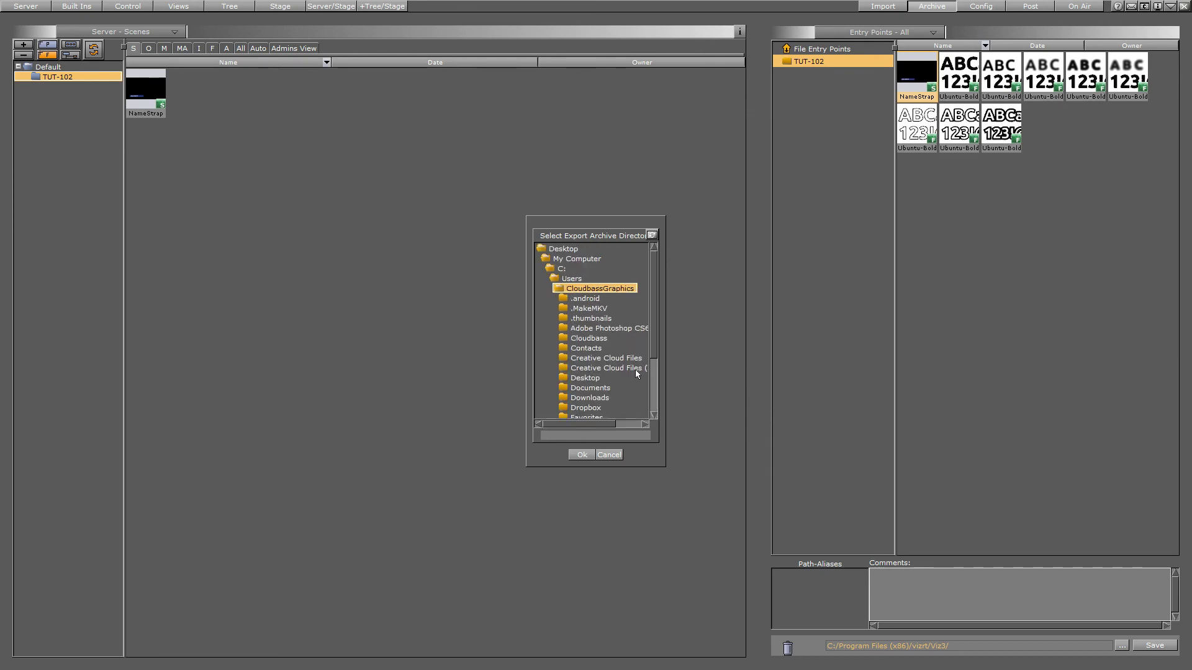
{"action": "left_click", "coordinate": [602, 389]}
{"action": "double_click", "coordinate": [602, 389]}
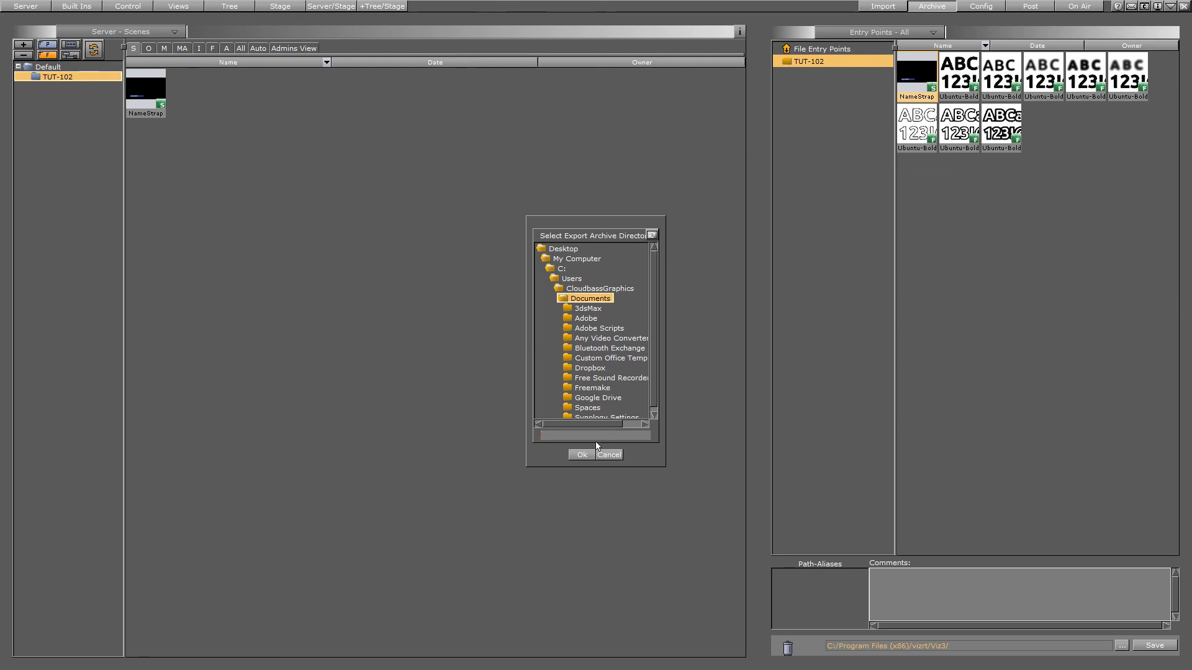
{"action": "type", "text": "TUT-102"}
- Change the export directory to C:\Users\CloudbassGraphics\Cloudbass and save the TUT-102.via archive there
{"action": "left_click", "coordinate": [568, 291]}
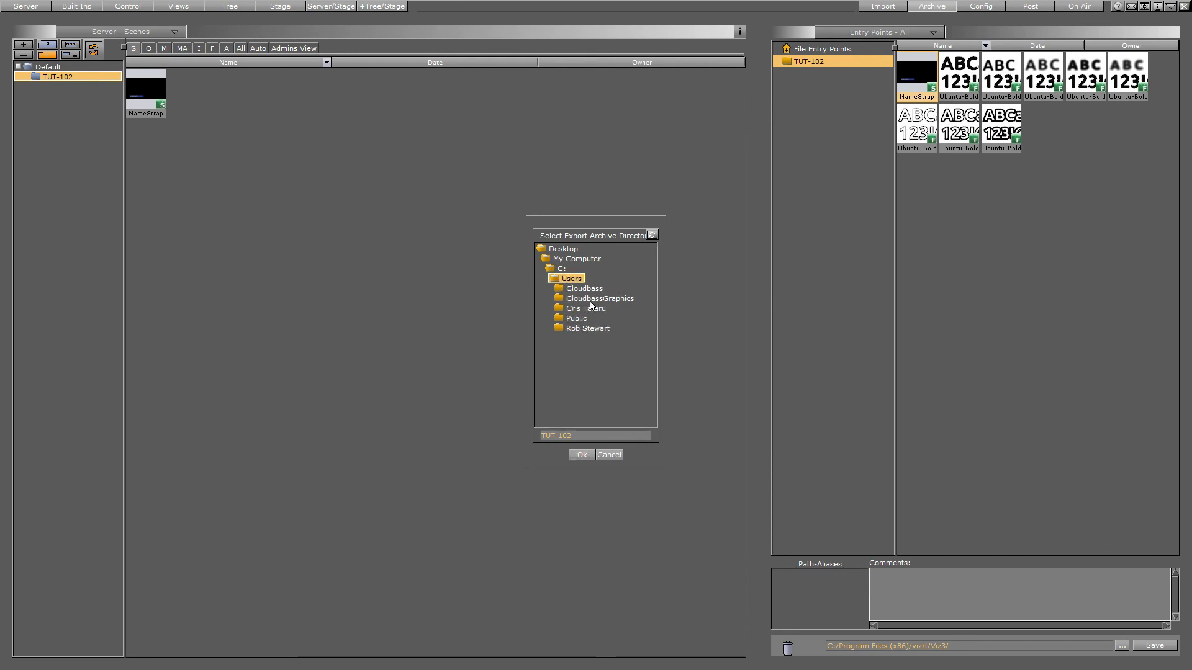
{"action": "left_click", "coordinate": [580, 326]}
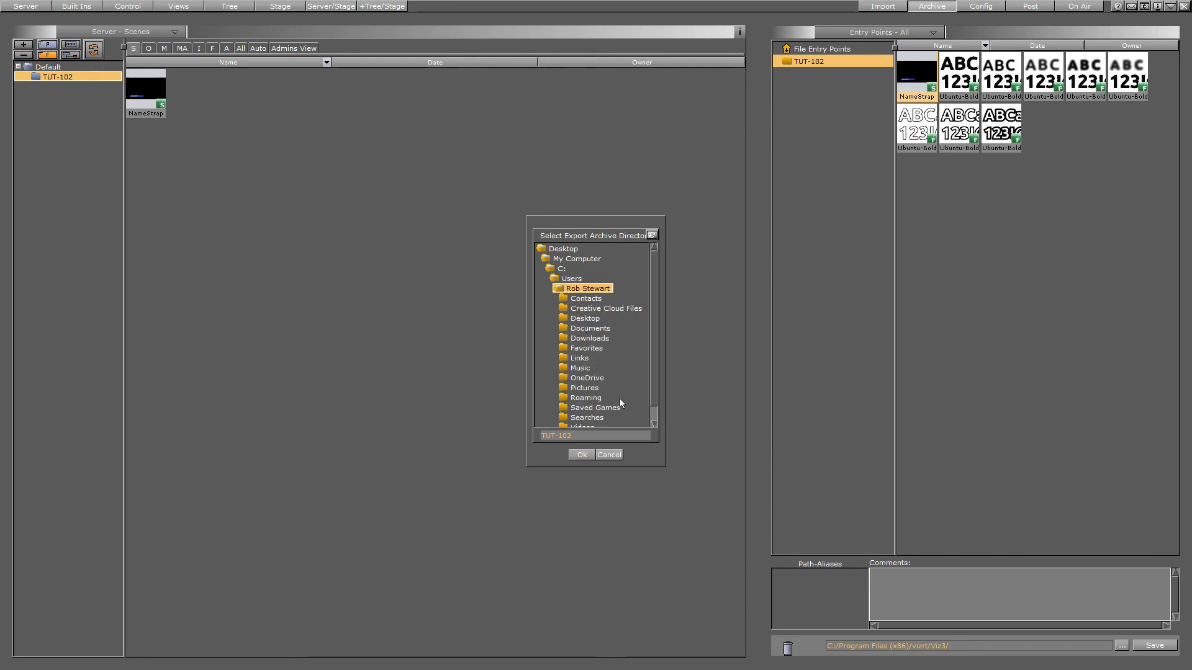
{"action": "left_click", "coordinate": [569, 279]}
{"action": "left_click", "coordinate": [579, 298]}
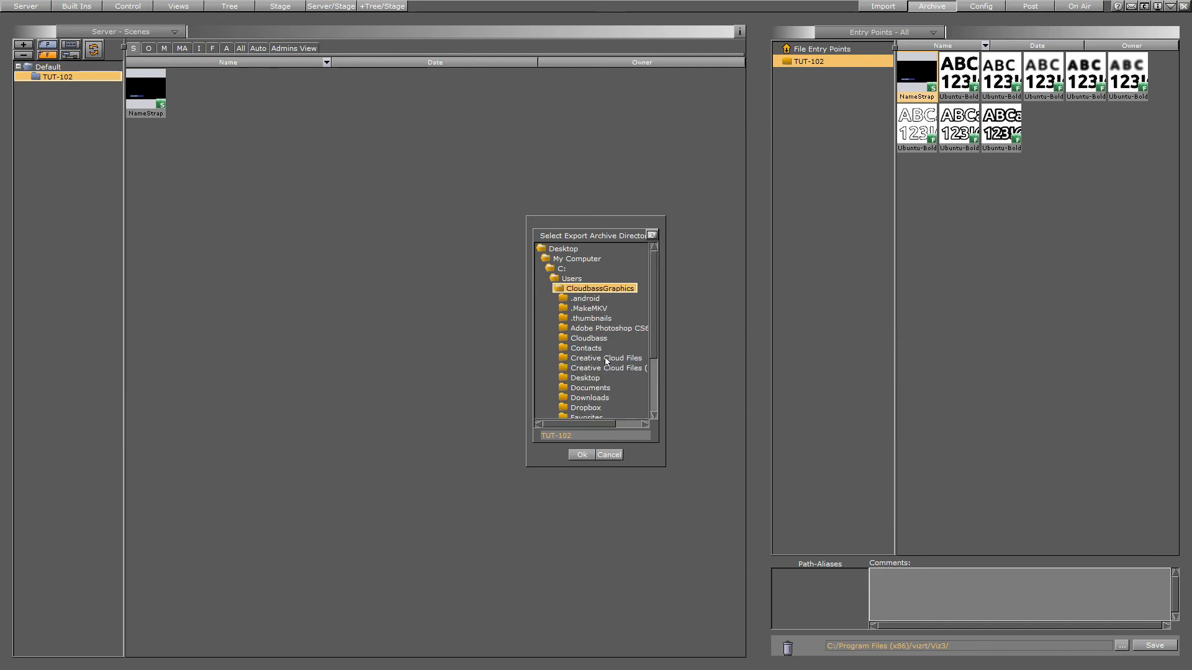
{"action": "left_click", "coordinate": [588, 339]}
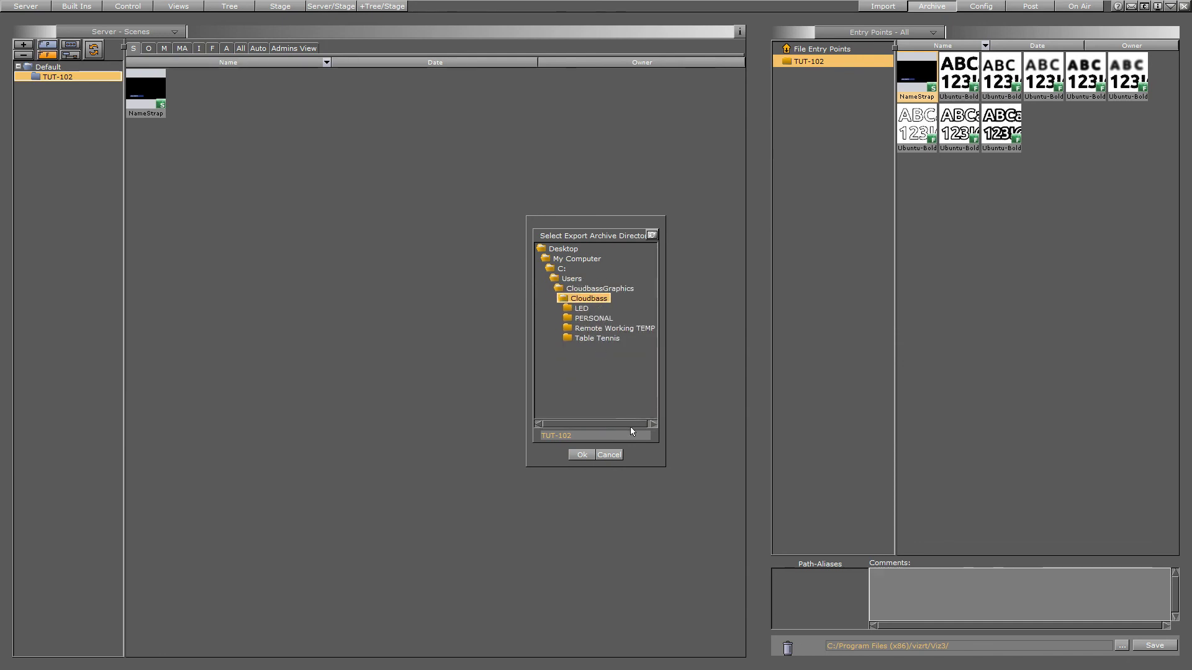
{"action": "left_click", "coordinate": [581, 455]}
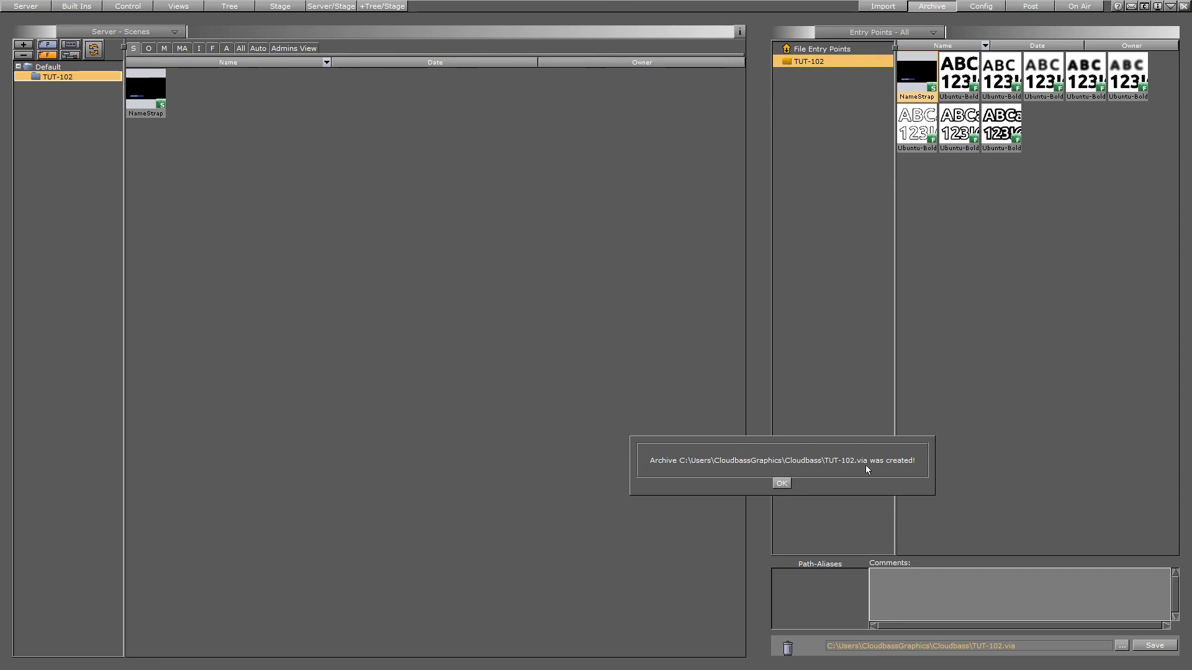
{"action": "left_click", "coordinate": [784, 483]}
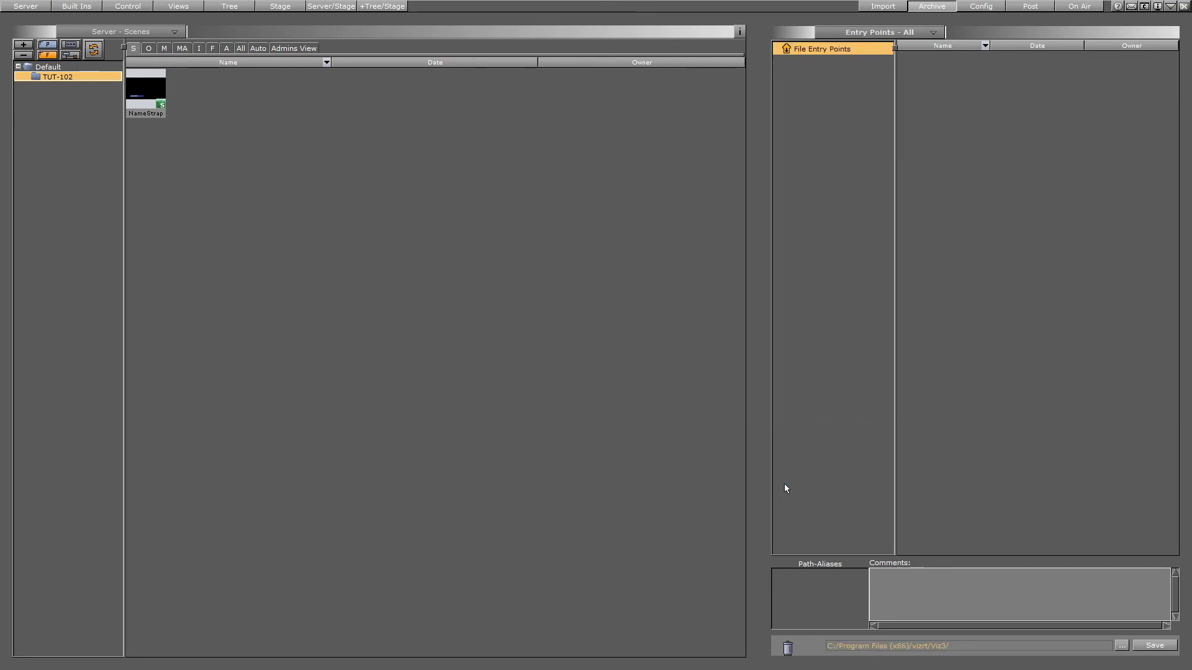